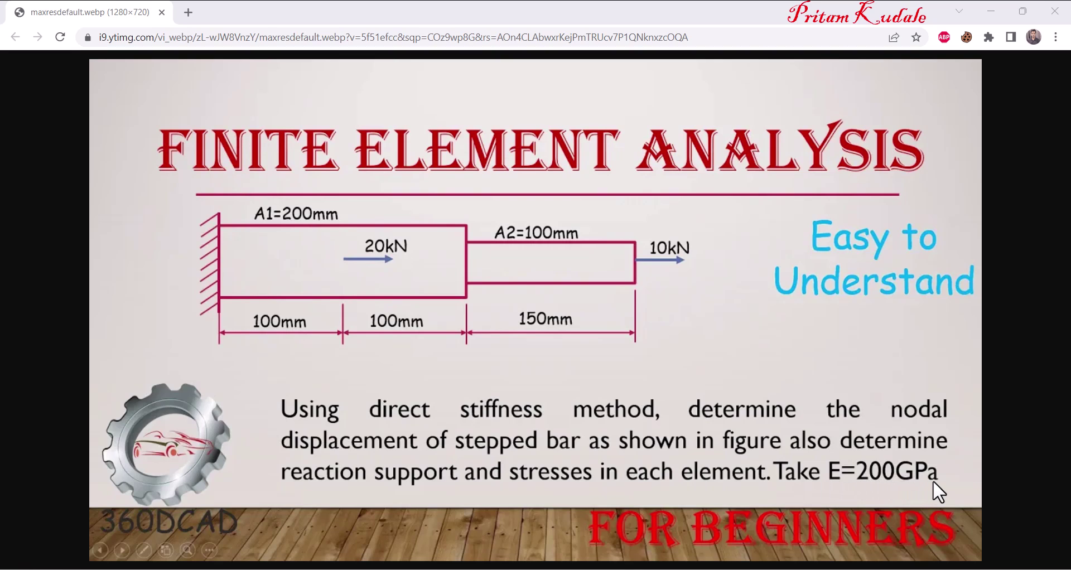
- Switch to Ansys Workbench and add a Static Structural analysis system to the empty project schematic
key(alt+Tab)
key(alt+Tab)
key(alt+Tab)
key(alt+Tab)
key(alt+Tab)
key(alt+Tab)
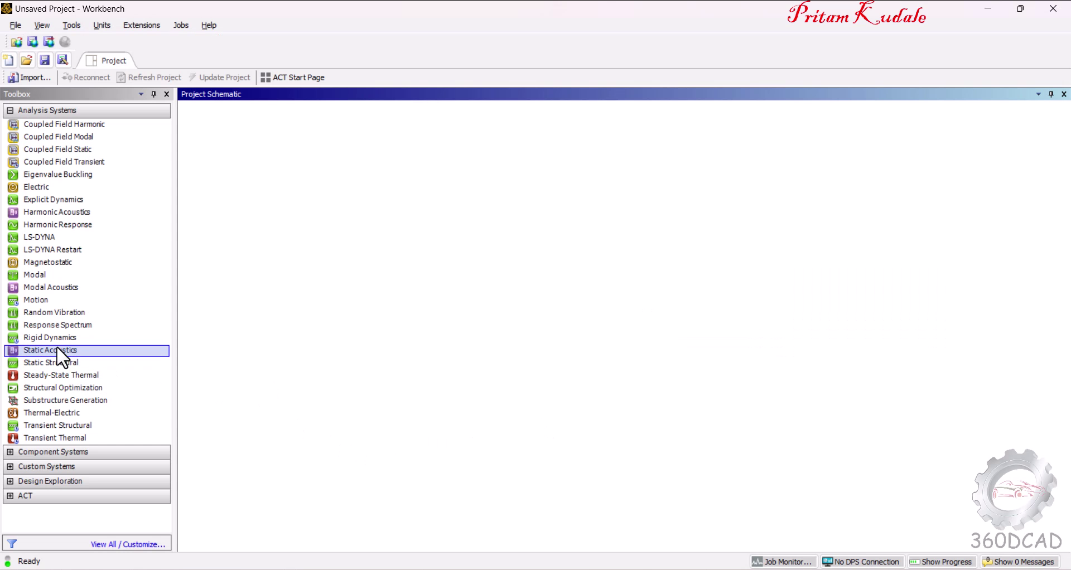
drag(72, 365, 259, 174)
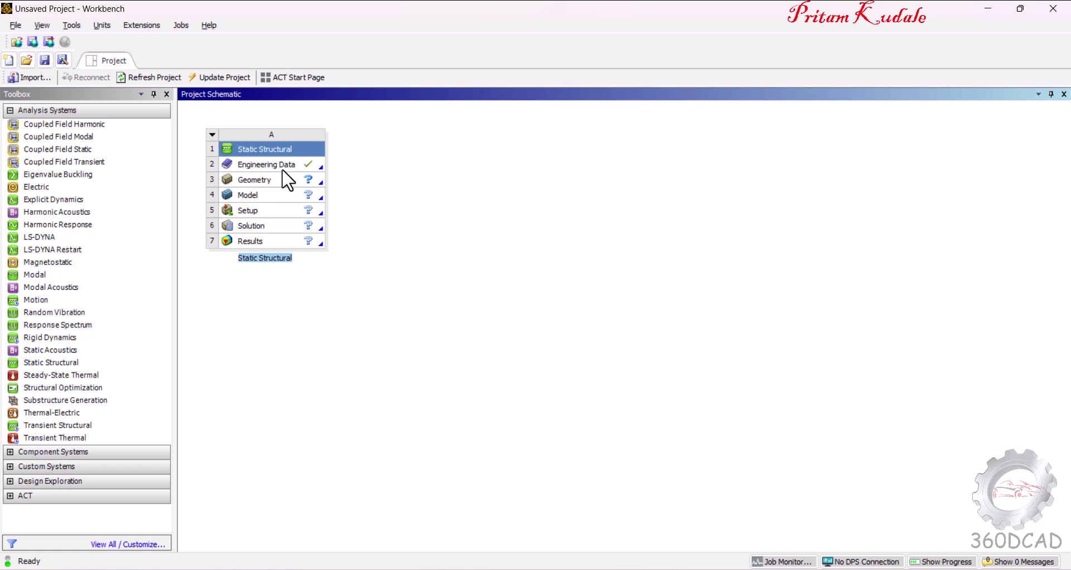
- Set the unit of Structural Steel's Young's Modulus to MPa in the Engineering Data, and return to the project schematic
double_click(265, 166)
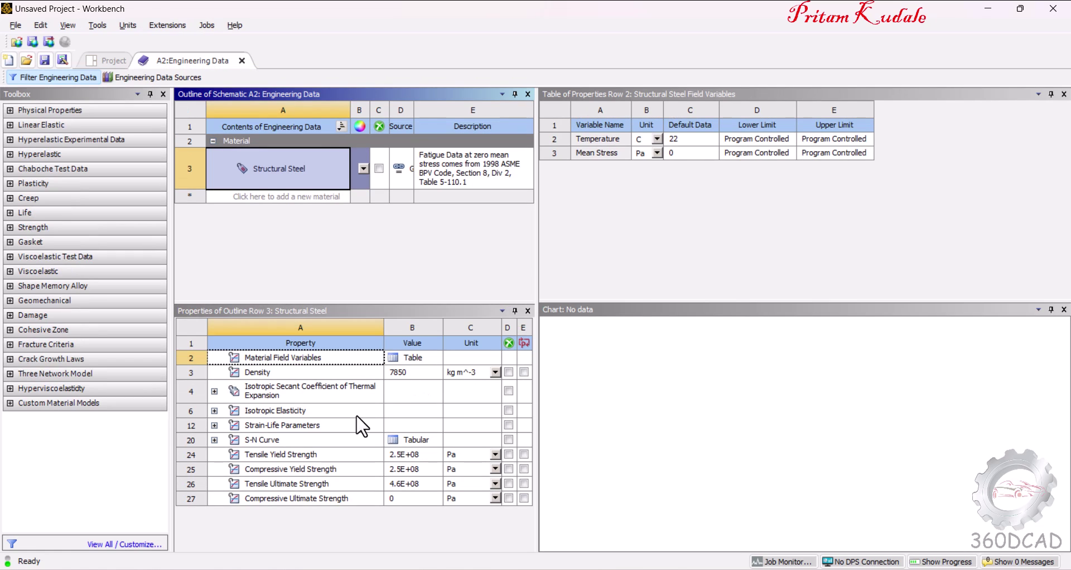
click(215, 411)
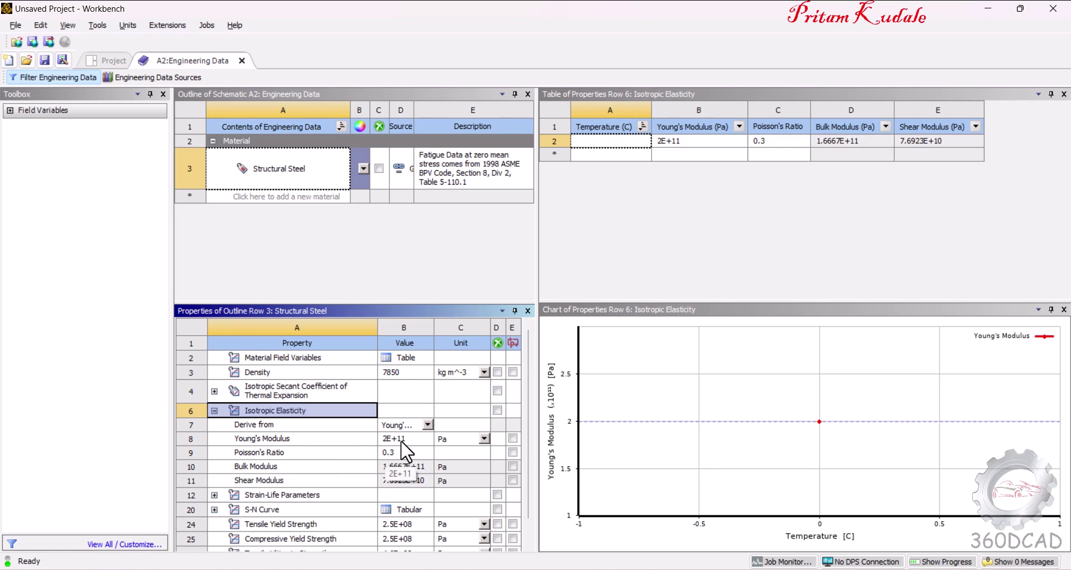
click(486, 441)
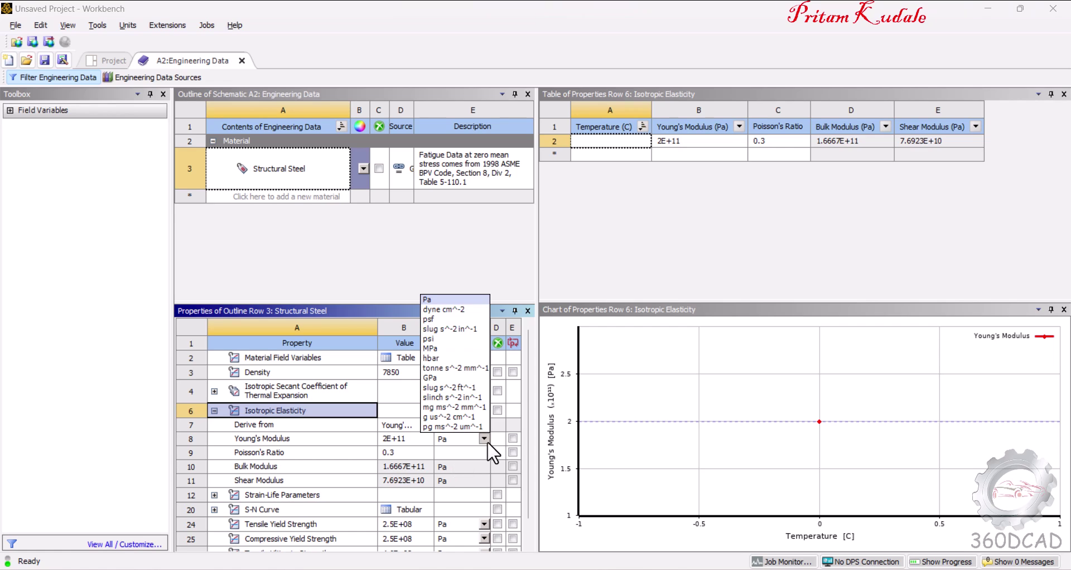
click(443, 348)
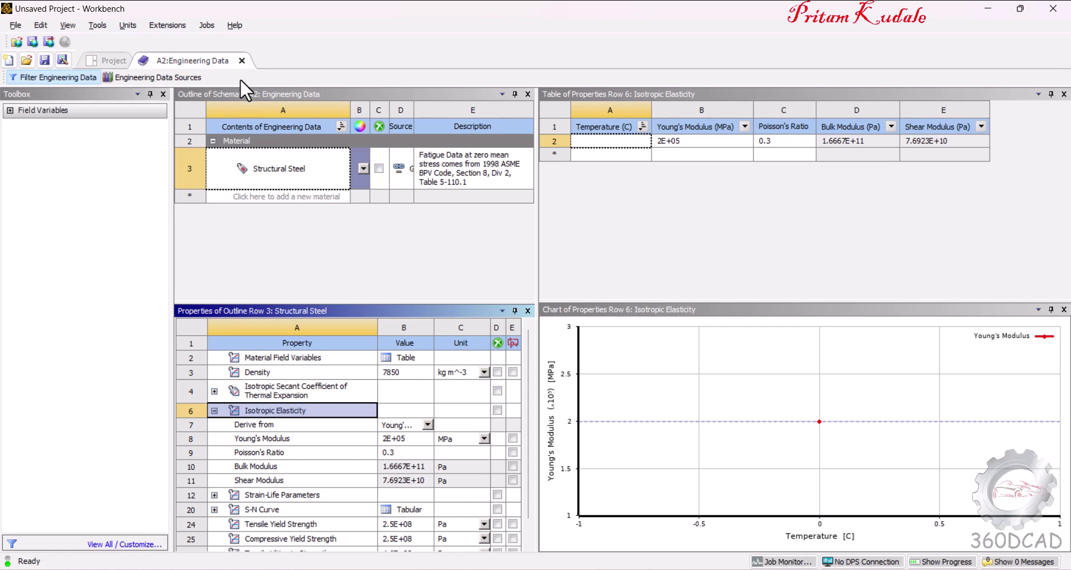
click(243, 64)
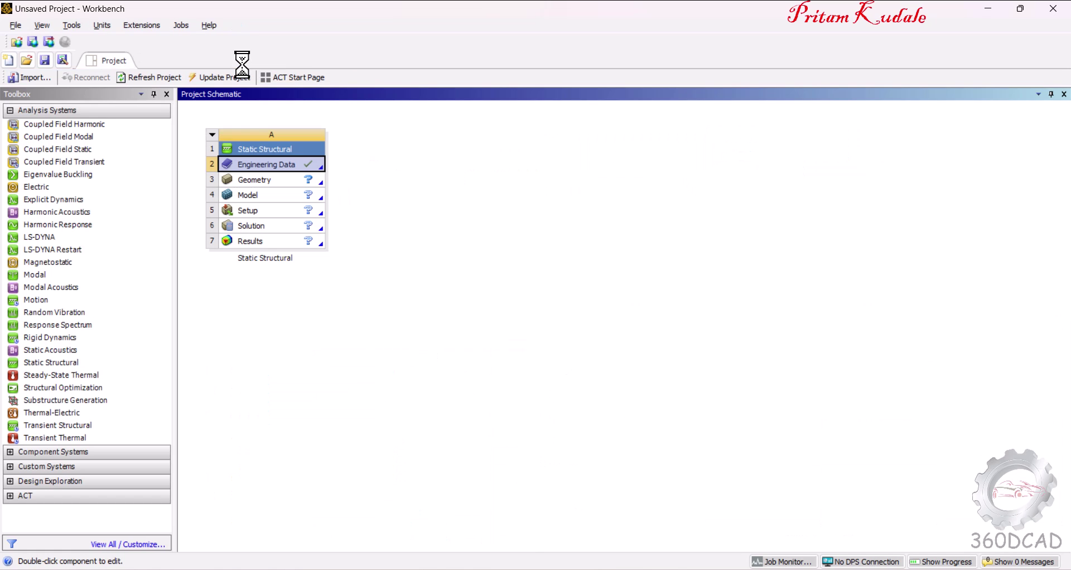
- Create a new DesignModeler geometry for the Static Structural system
click(264, 181)
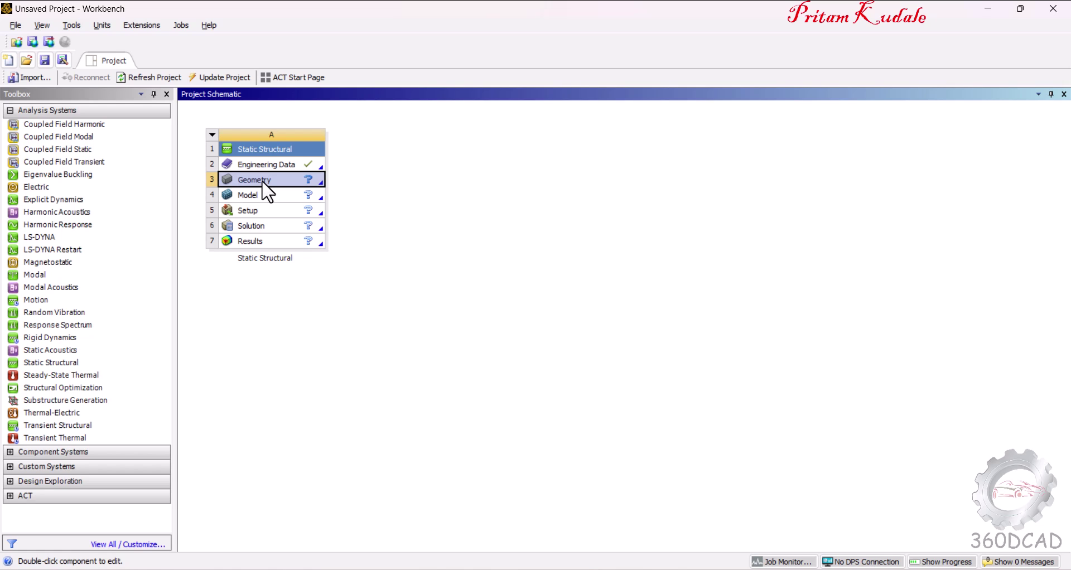
right_click(263, 183)
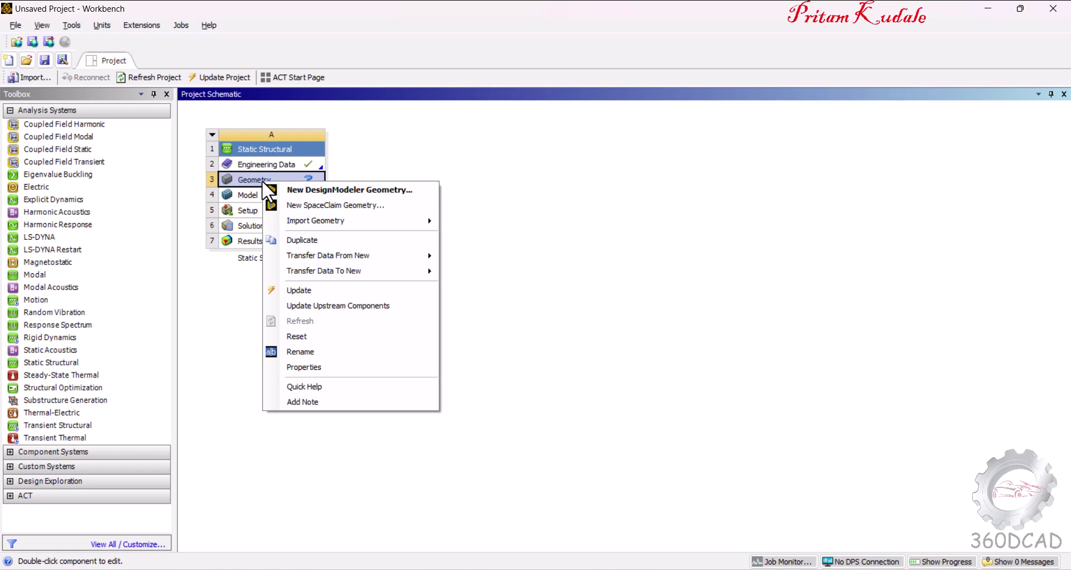
click(360, 190)
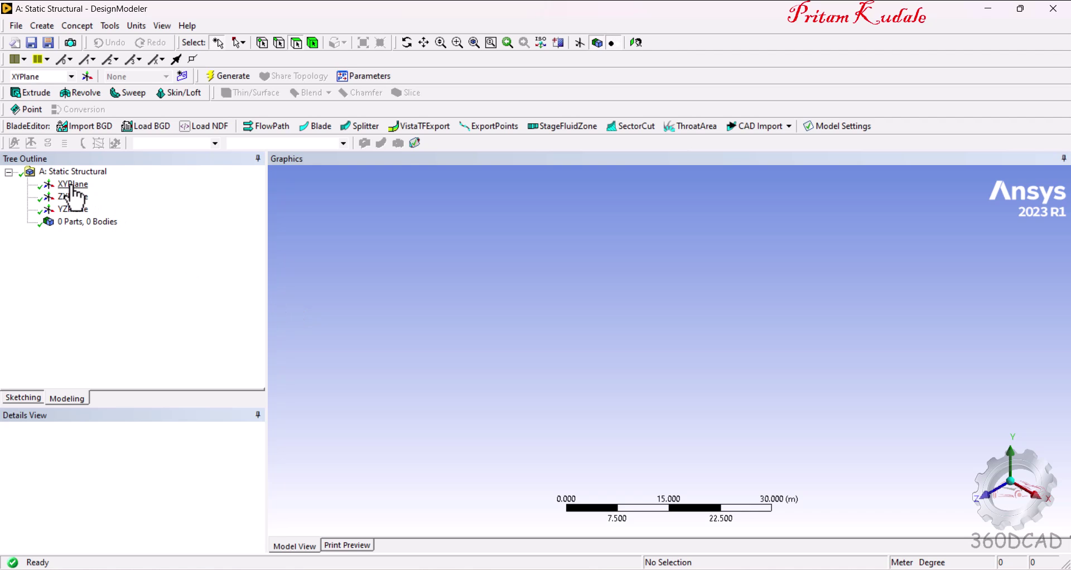
- Check the stepped bar's segment lengths, areas and loads in the problem figure in the browser, and return to DesignModeler
key(alt+Tab)
key(alt+Tab)
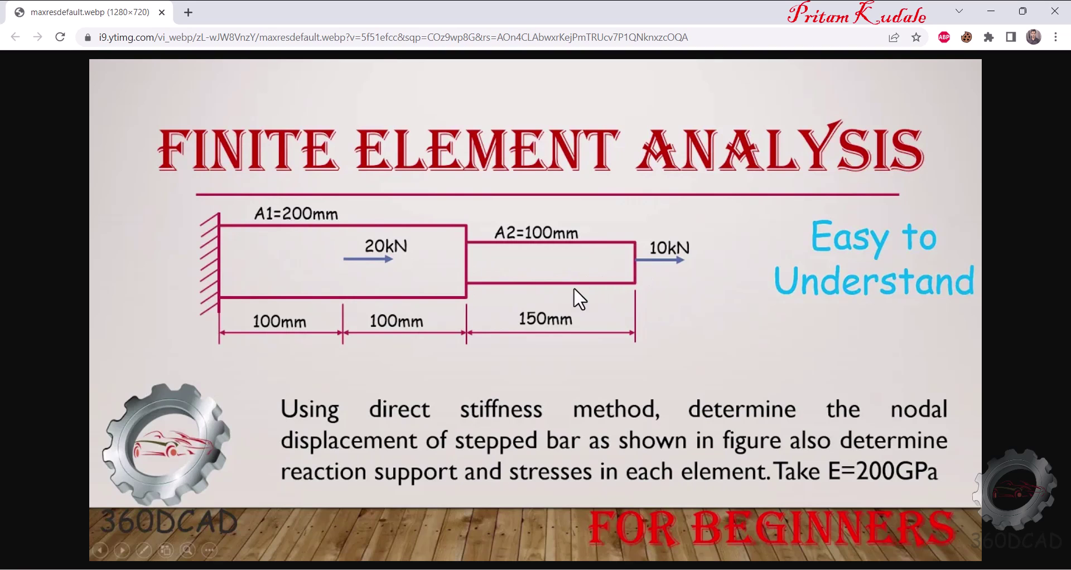
key(alt+Tab)
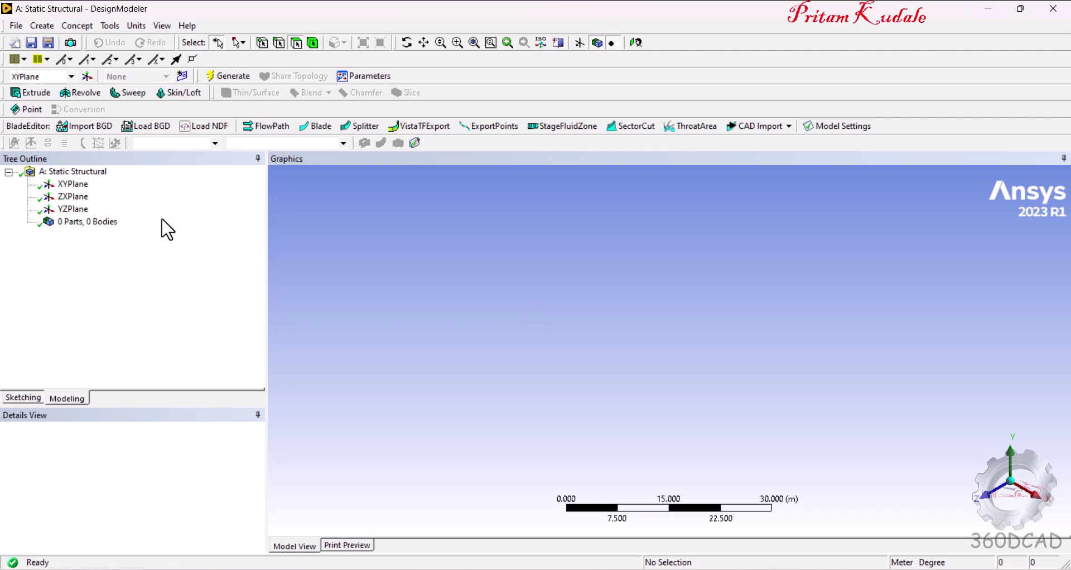
- Orient the view to look straight at the XYPlane and switch to sketching mode
click(69, 190)
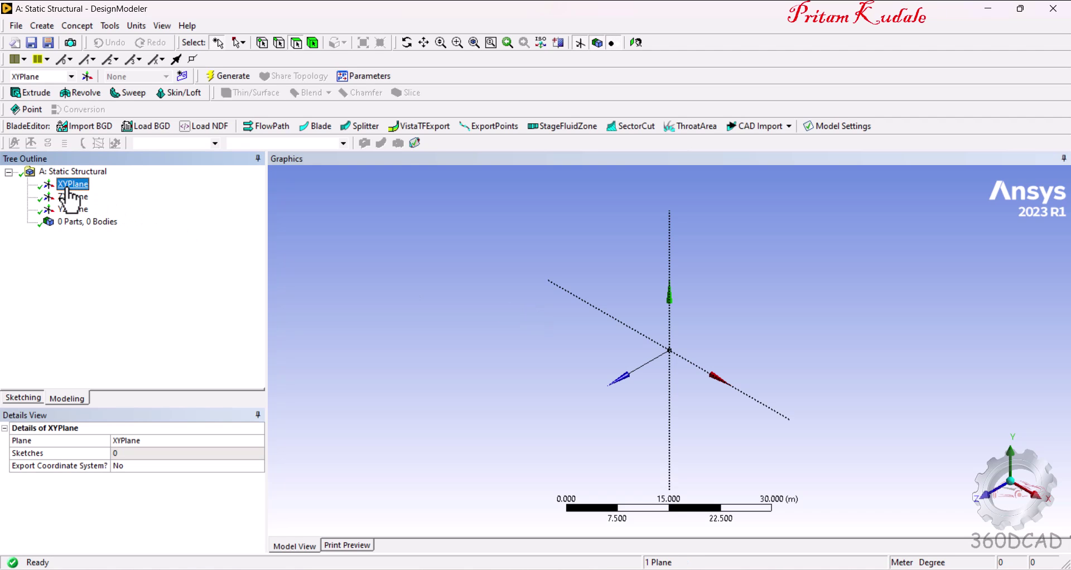
right_click(69, 190)
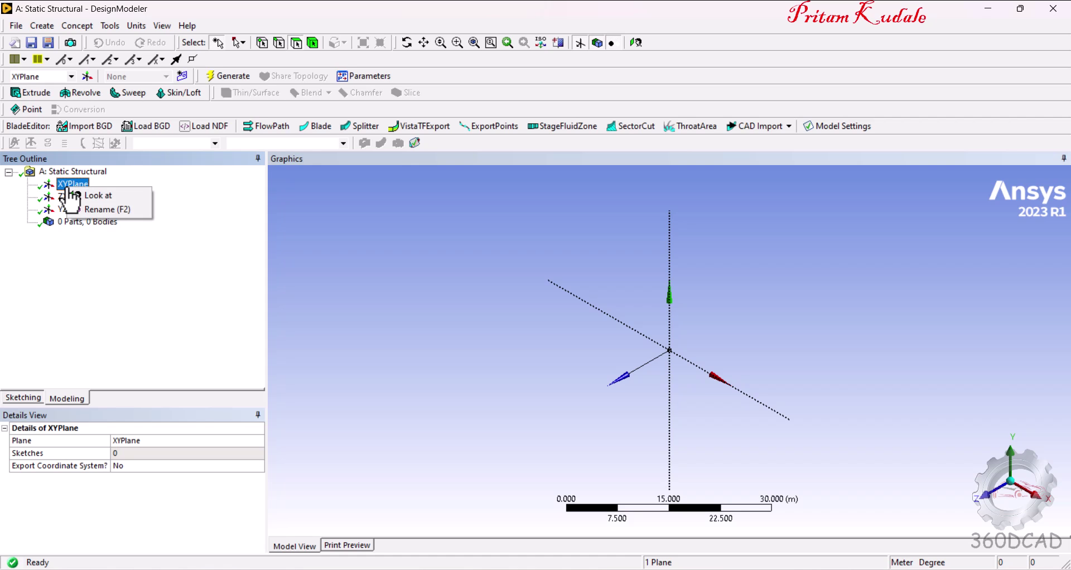
click(119, 197)
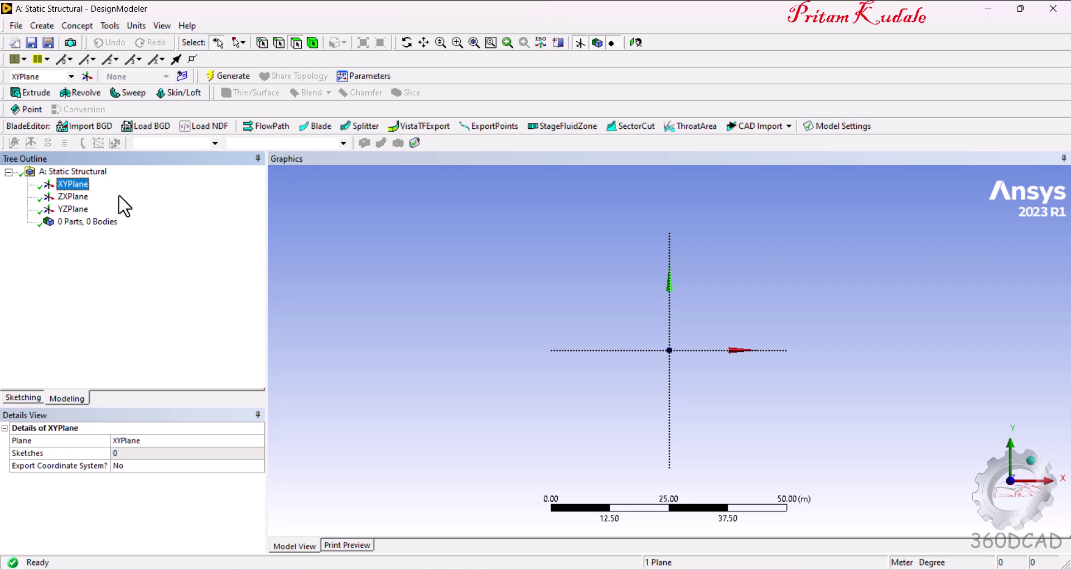
click(26, 397)
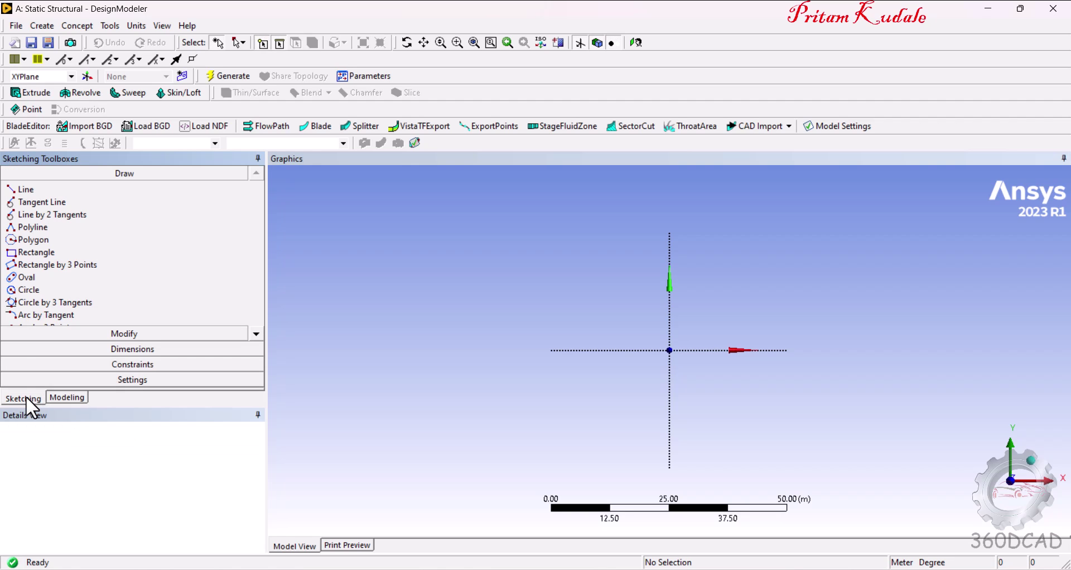
click(37, 188)
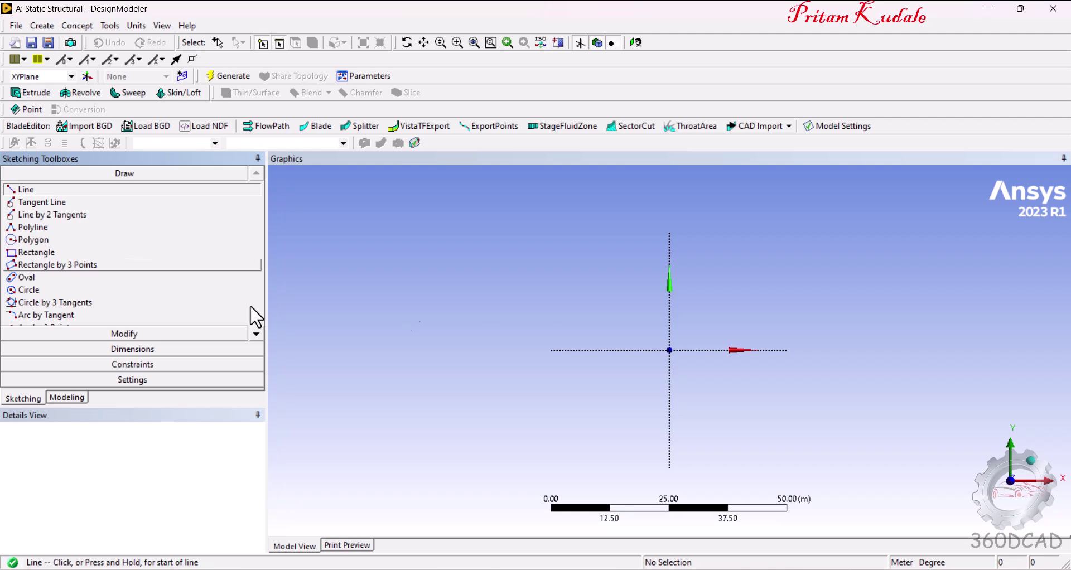
click(669, 350)
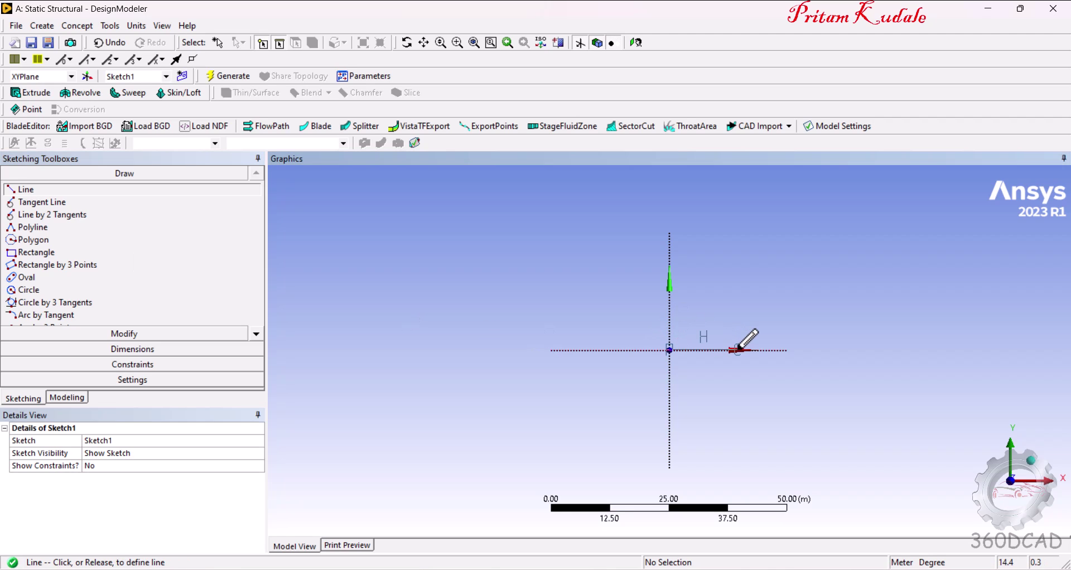
key(Escape)
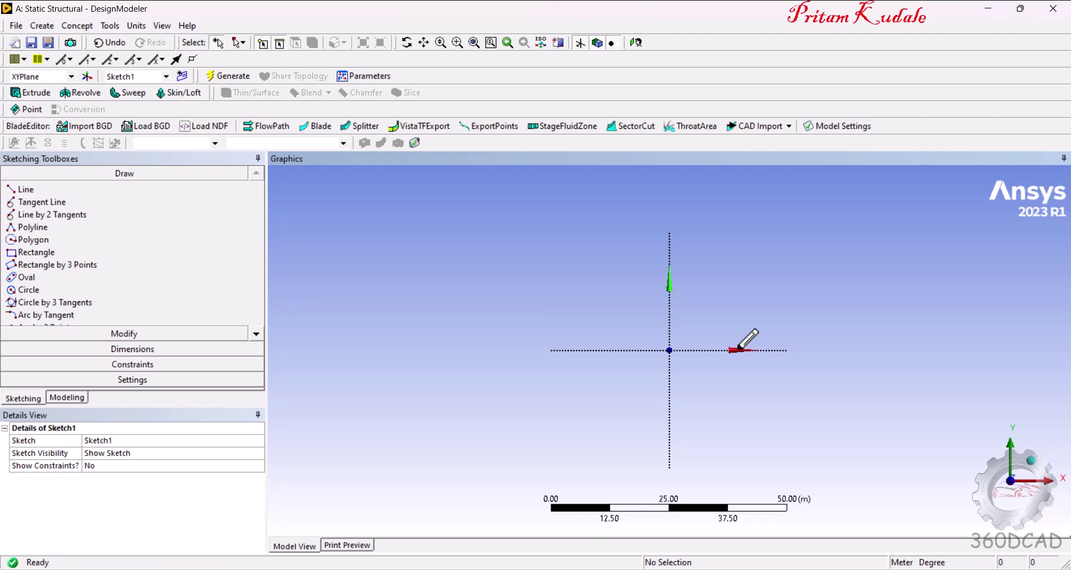
- Set the units to millimetres and draw three end-to-end lines from the origin along the X axis, about 15960, 13740 and 13300 mm long
click(134, 26)
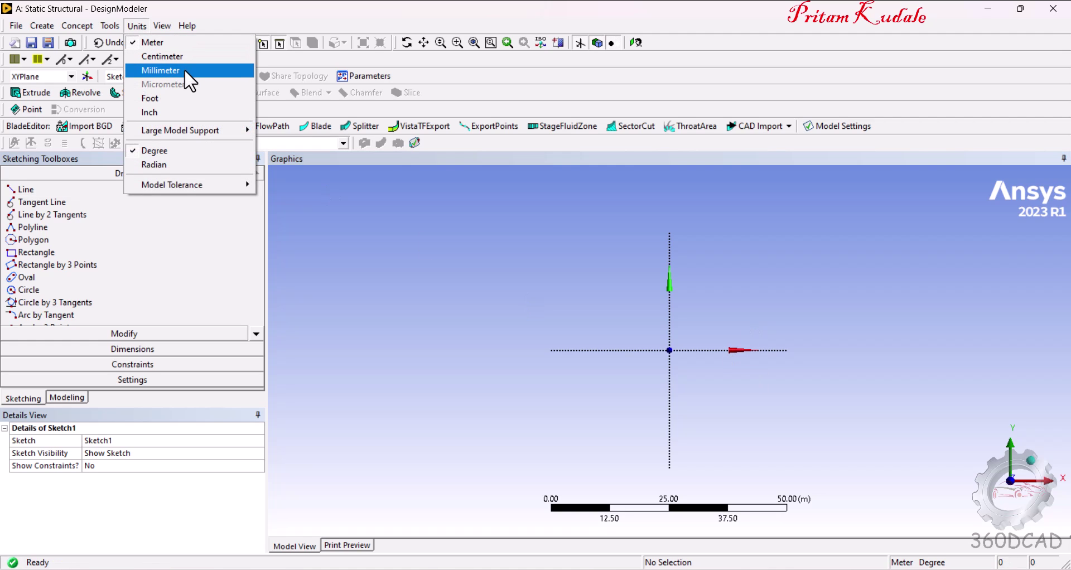
click(185, 70)
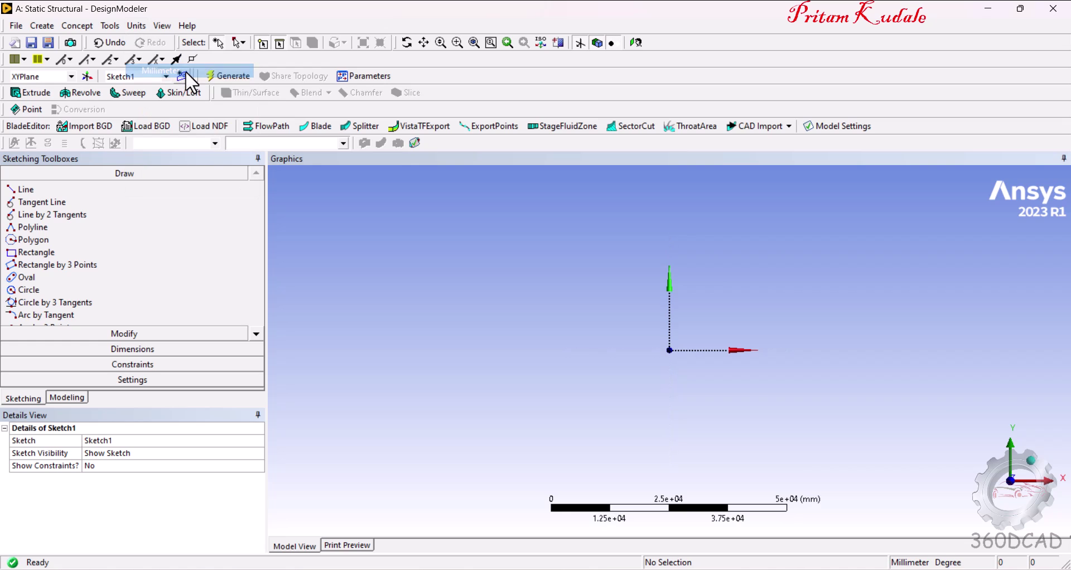
click(30, 189)
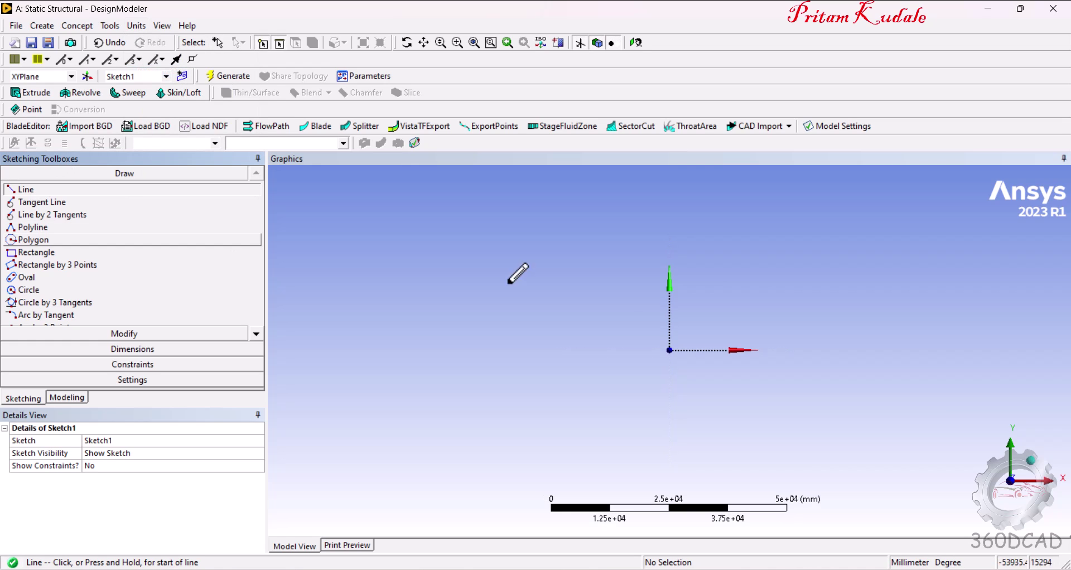
click(669, 350)
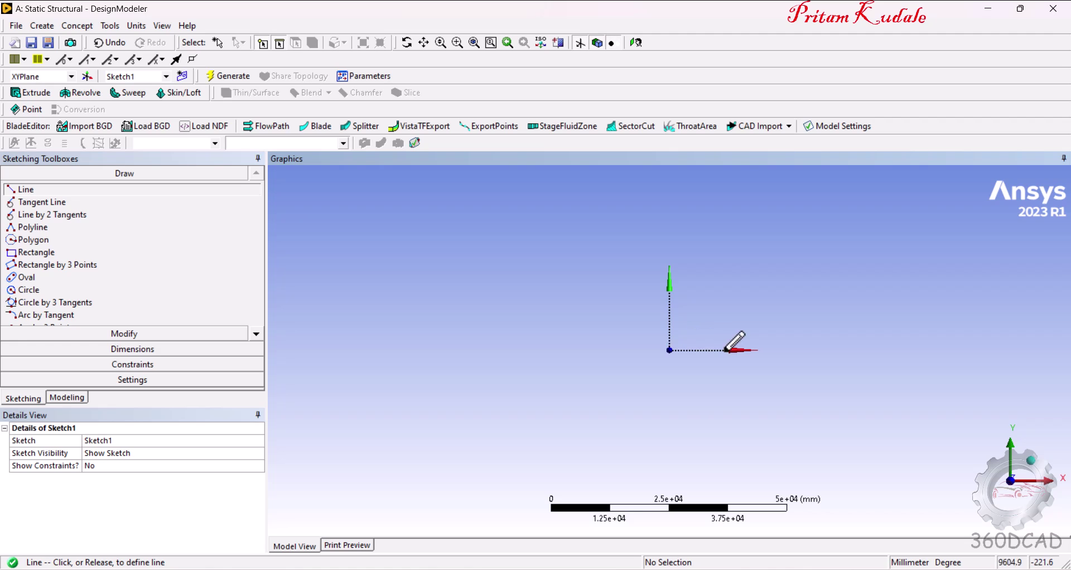
click(746, 350)
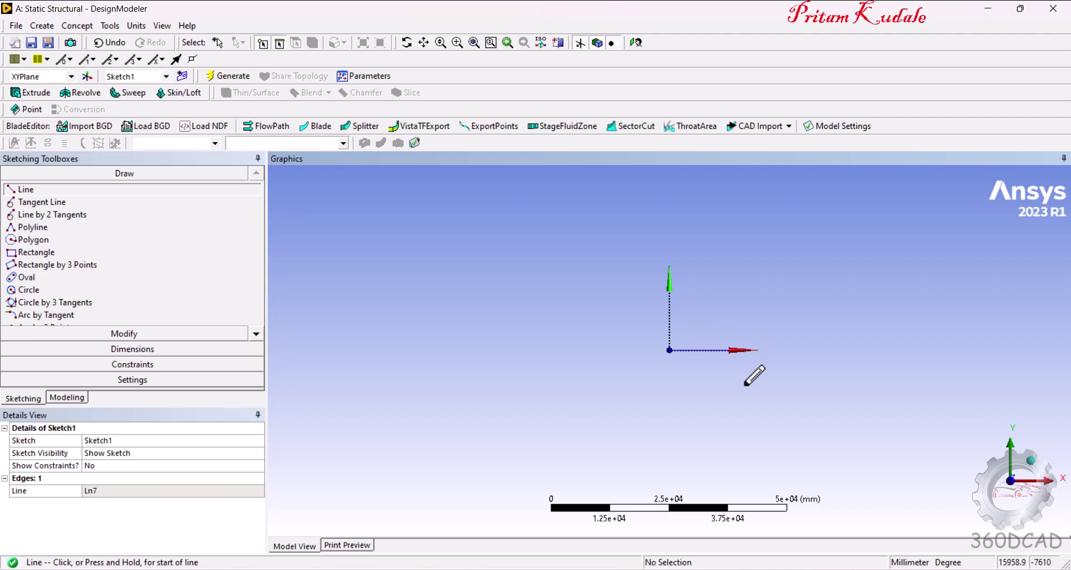
click(746, 350)
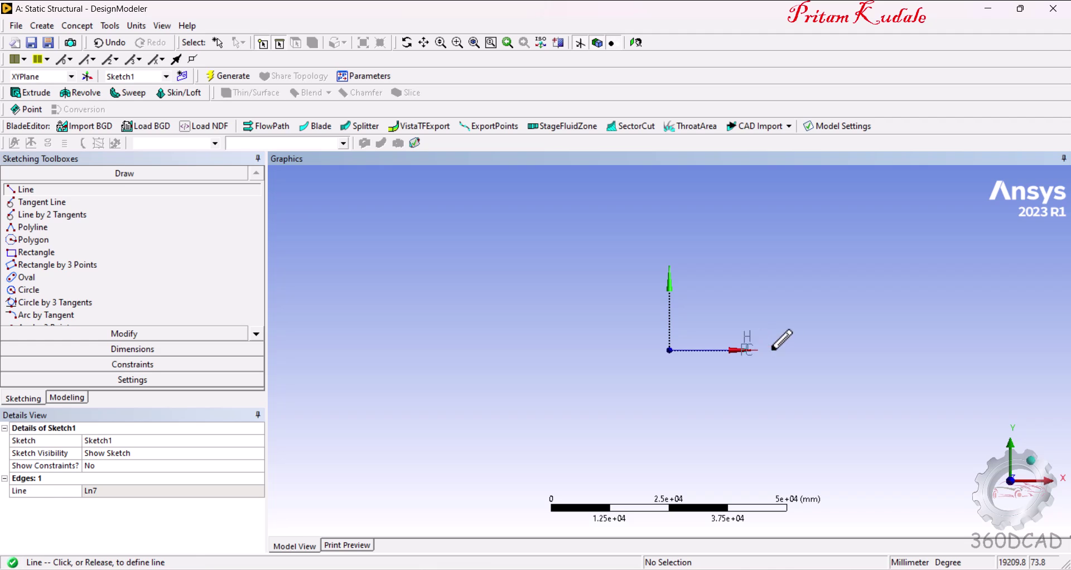
click(809, 350)
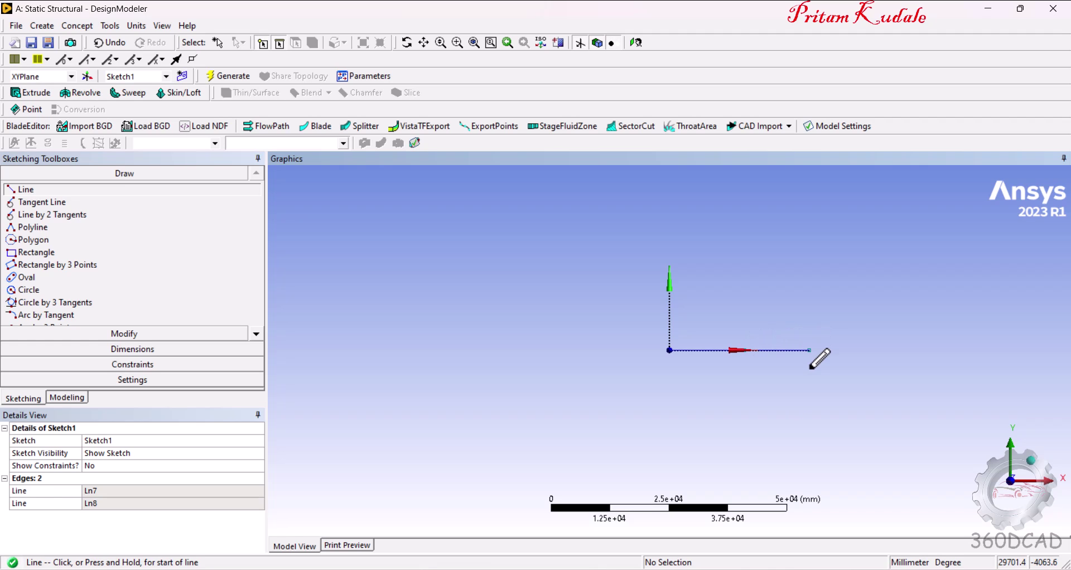
click(810, 351)
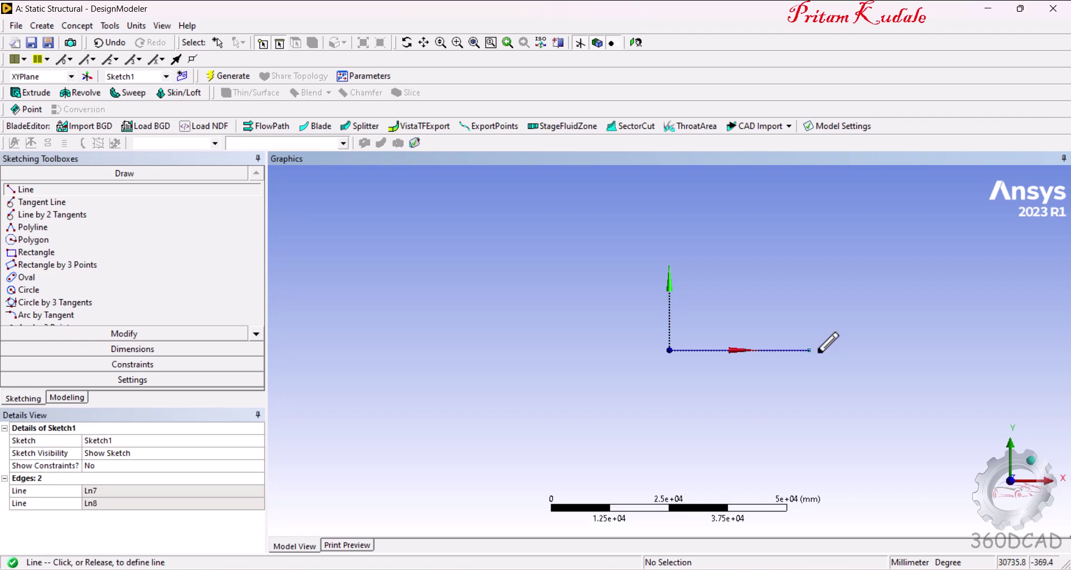
click(873, 351)
key(Escape)
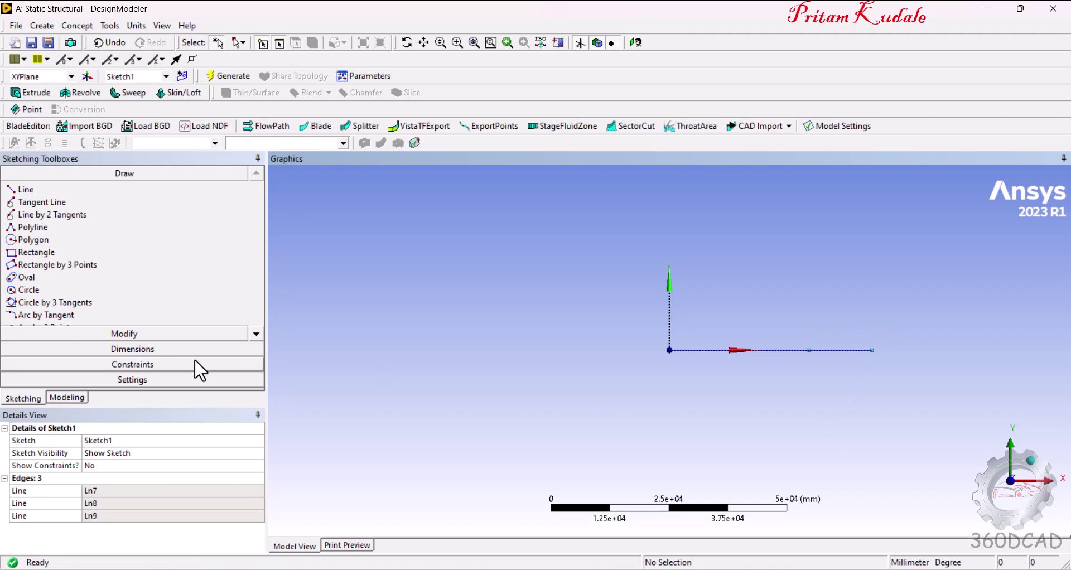
- Add a horizontal dimension to each of the three line segments, placing them in a row just above the lines
click(118, 346)
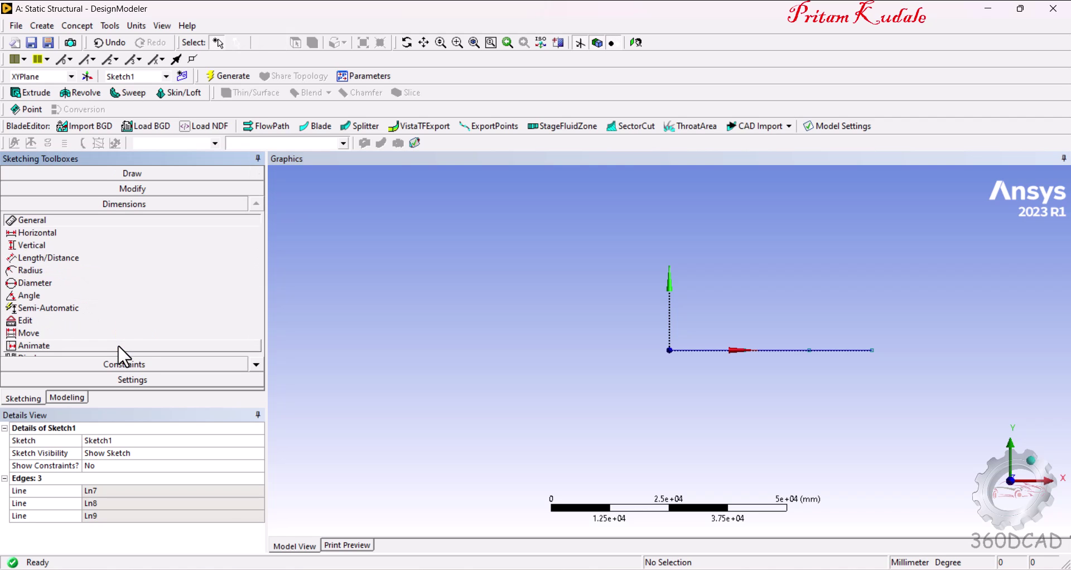
click(46, 233)
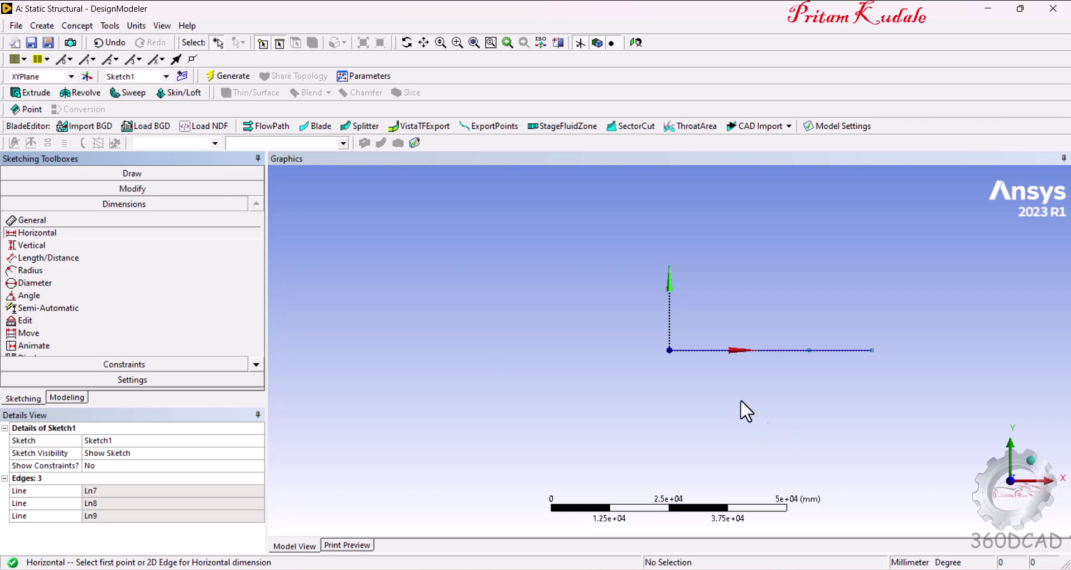
click(668, 351)
click(748, 350)
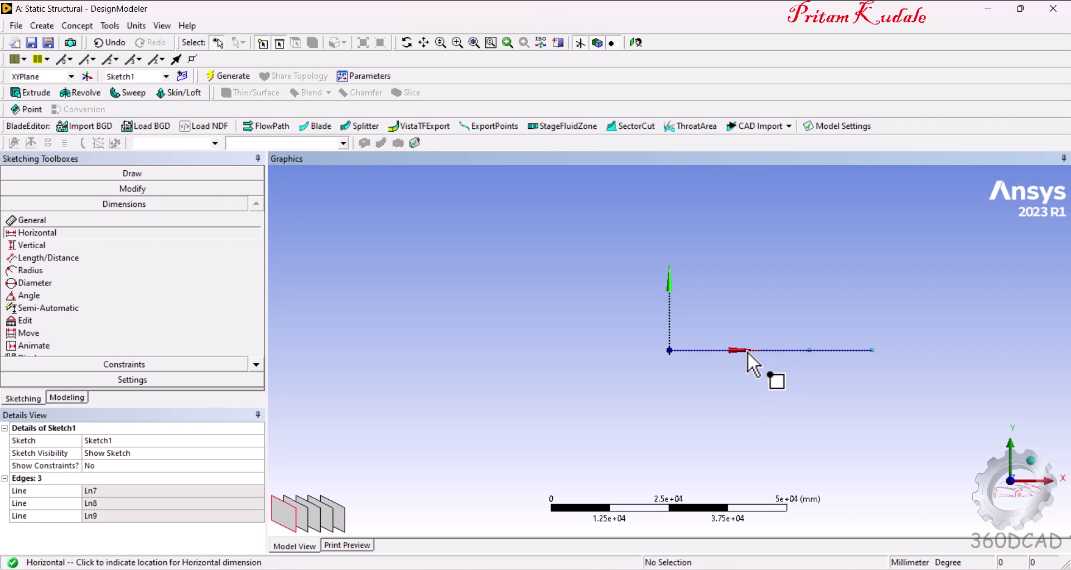
click(709, 337)
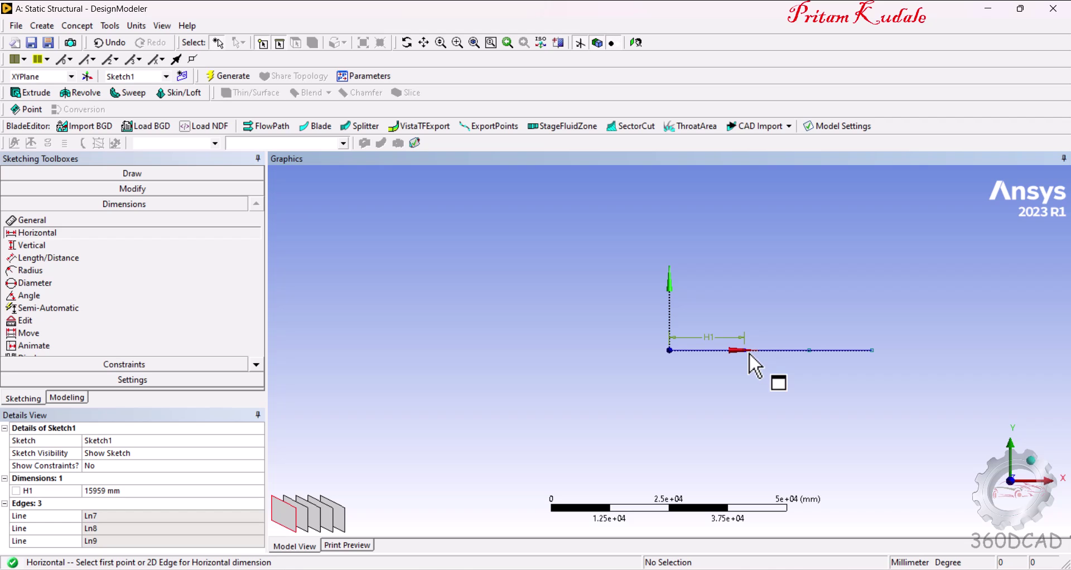
click(748, 352)
click(810, 350)
click(774, 337)
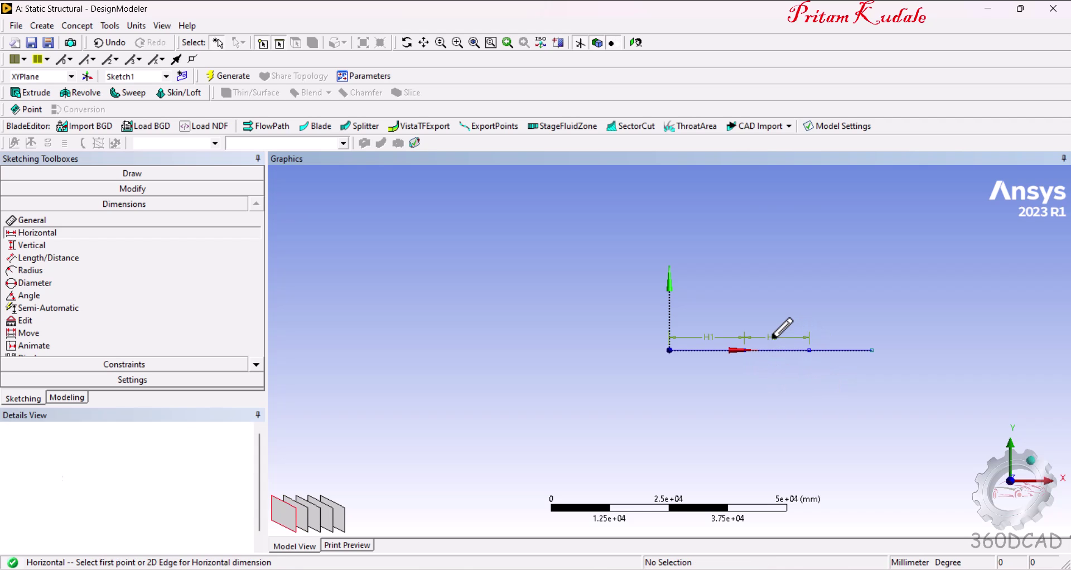
click(810, 351)
click(874, 350)
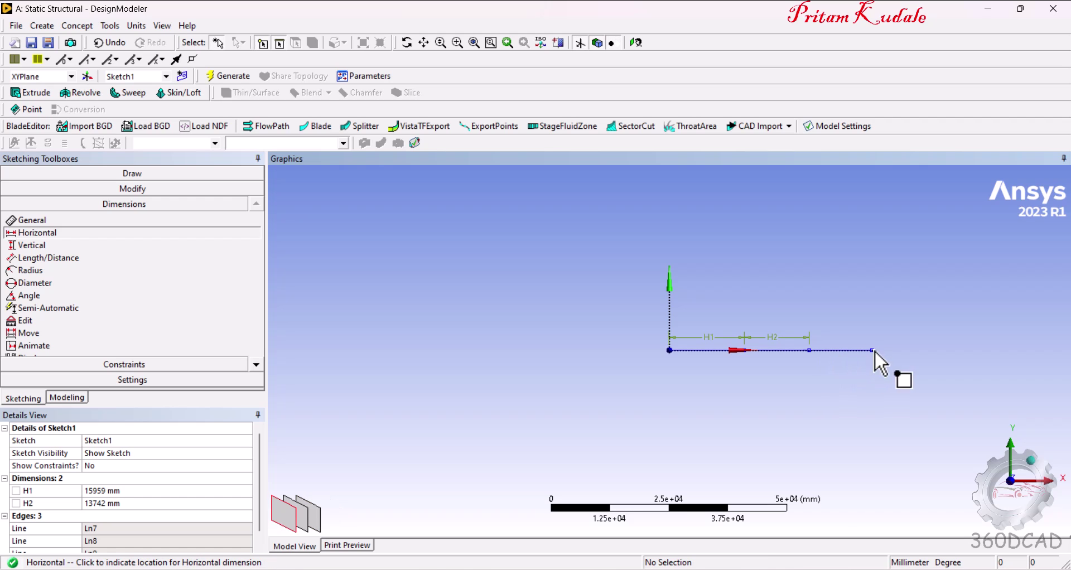
click(839, 337)
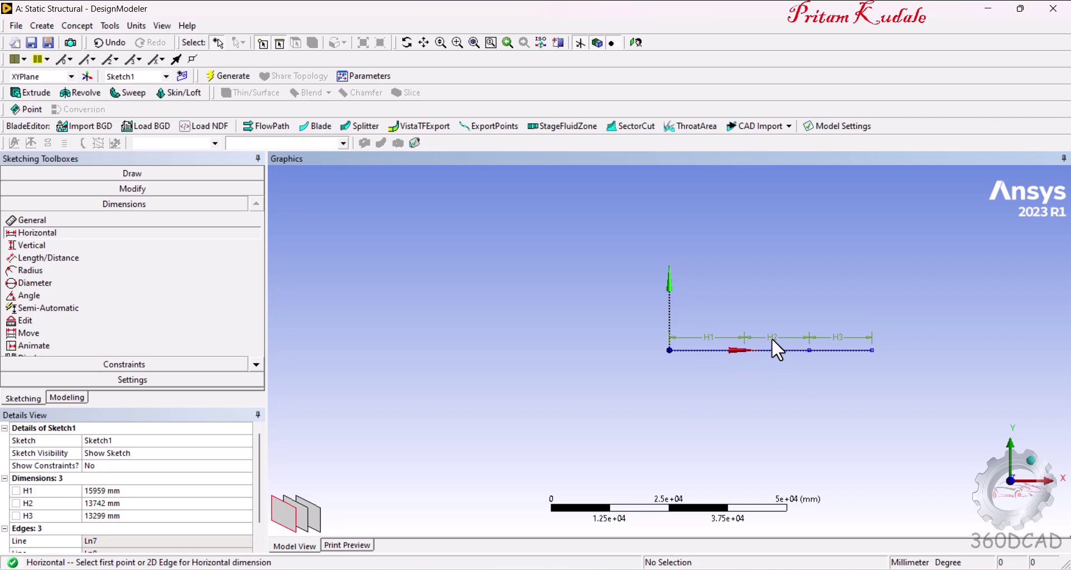
- Set the three horizontal dimensions to 100, 100 and 150 mm, and check the lengths against the problem figure in the browser
click(107, 491)
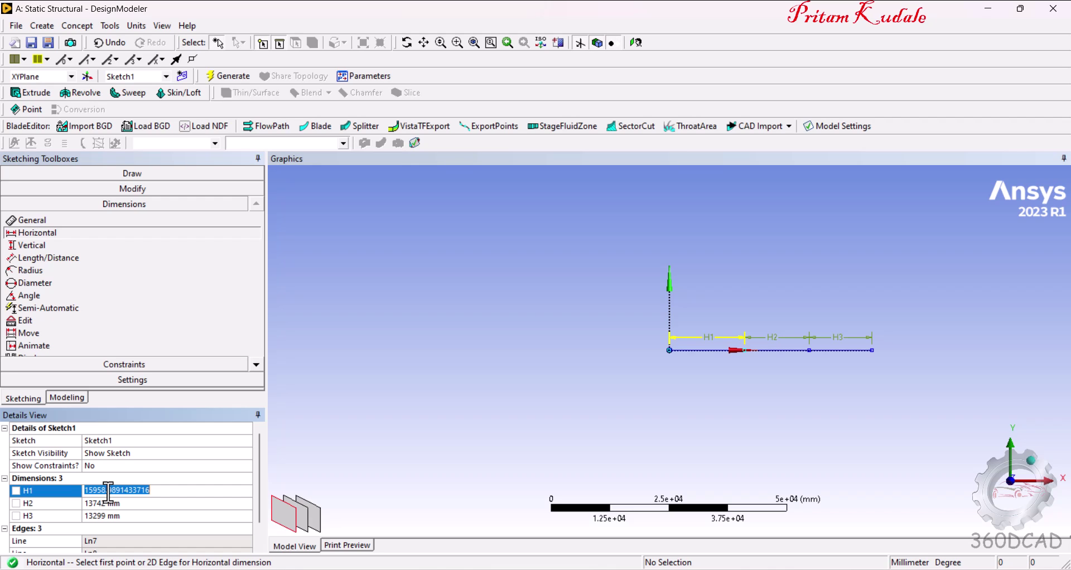
text(100)
key(Return)
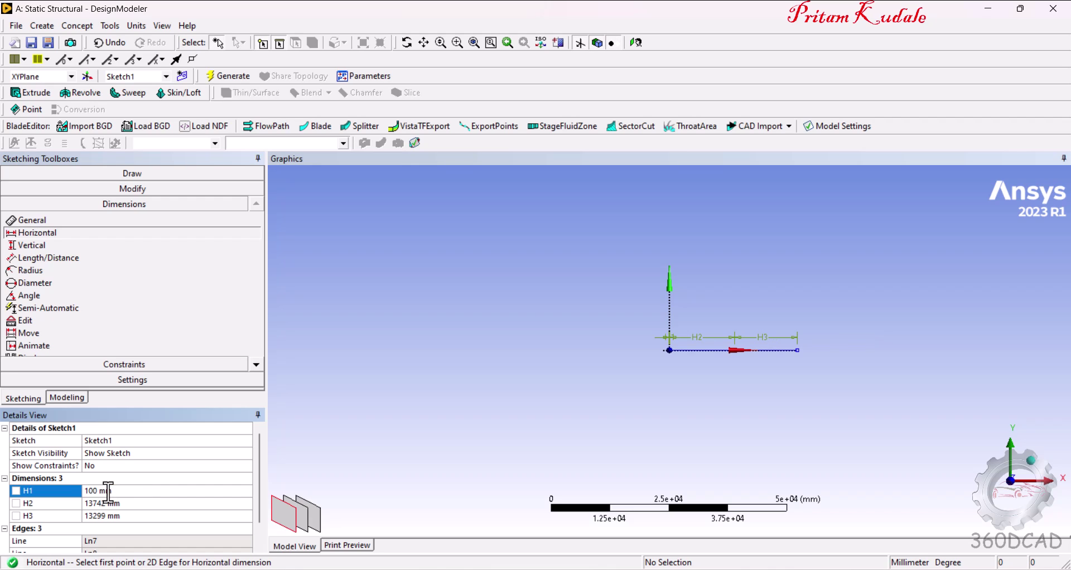
click(104, 503)
text(100)
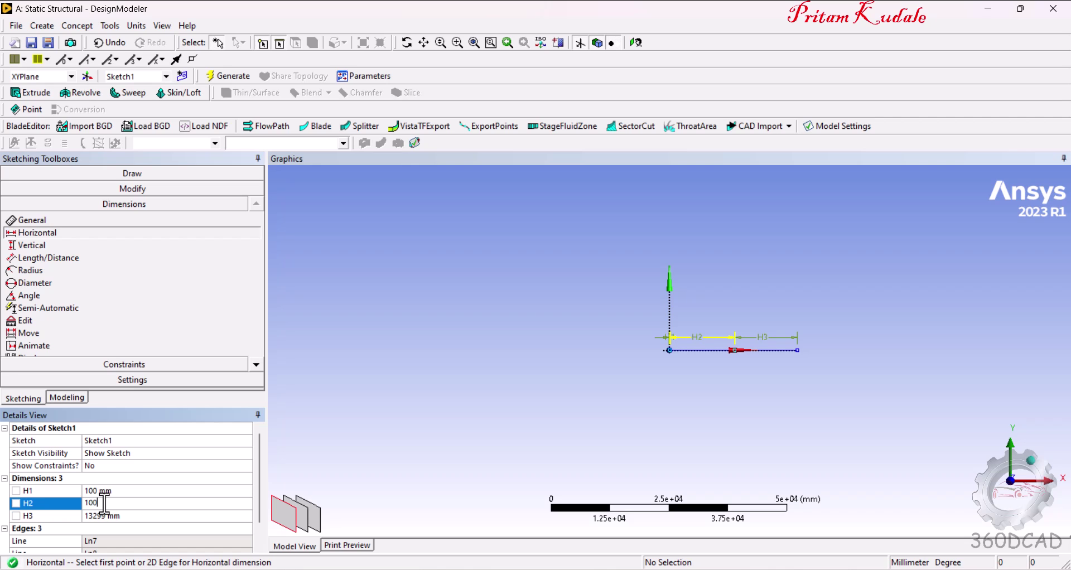
key(Return)
click(101, 516)
text(150)
key(Return)
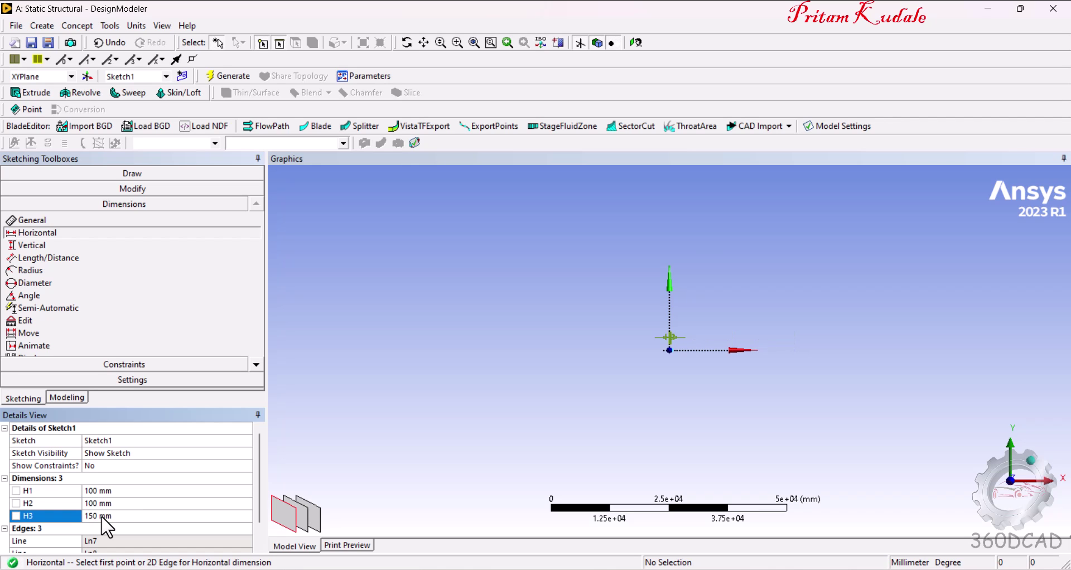
key(alt+Tab)
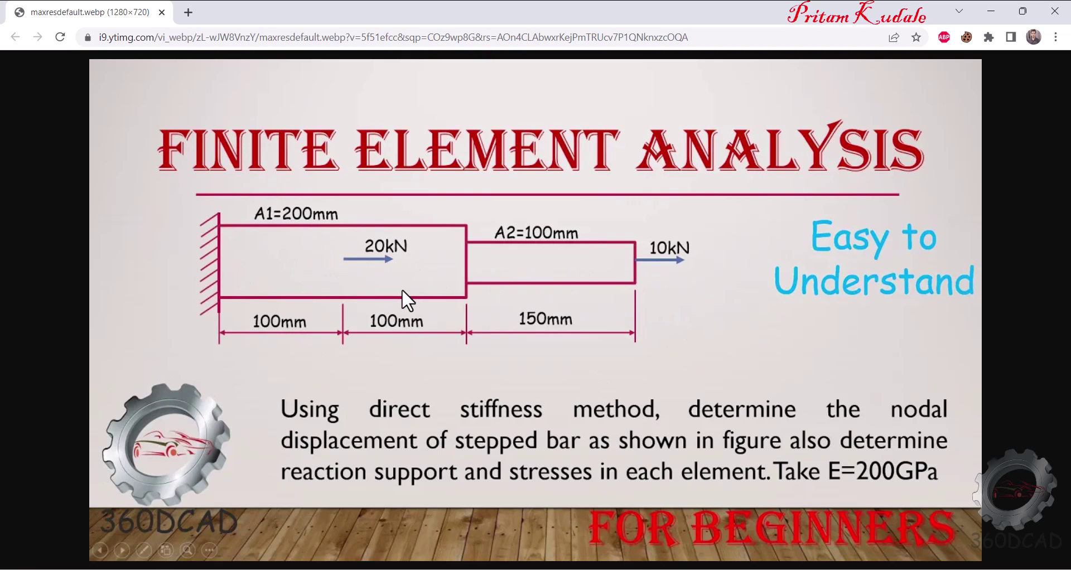
key(alt+Tab)
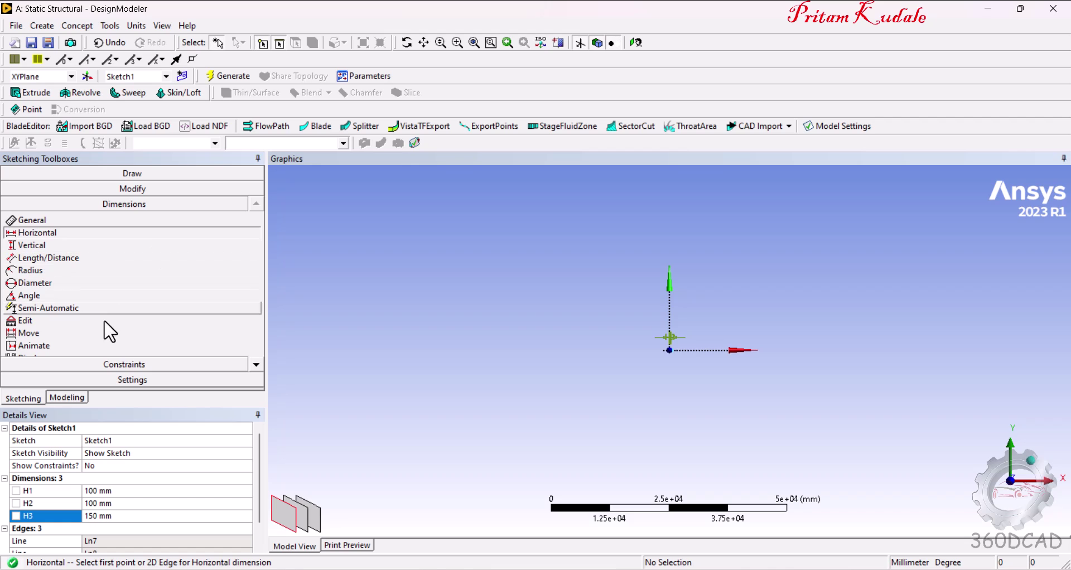
- Leave sketching mode and generate a Lines From Points feature from the origin to the end of the first 100 mm segment
click(63, 400)
click(531, 266)
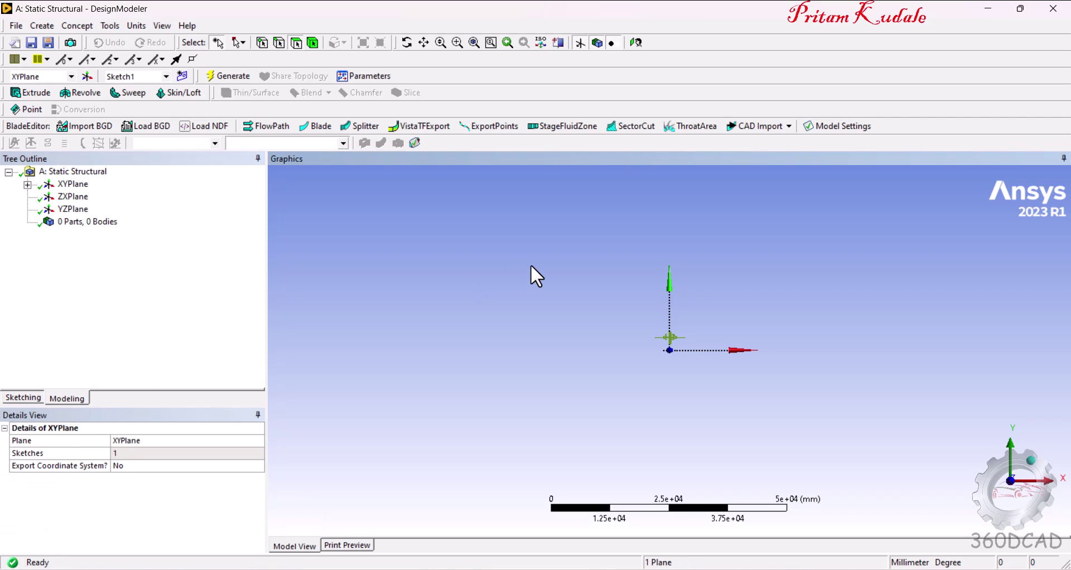
right_click(505, 266)
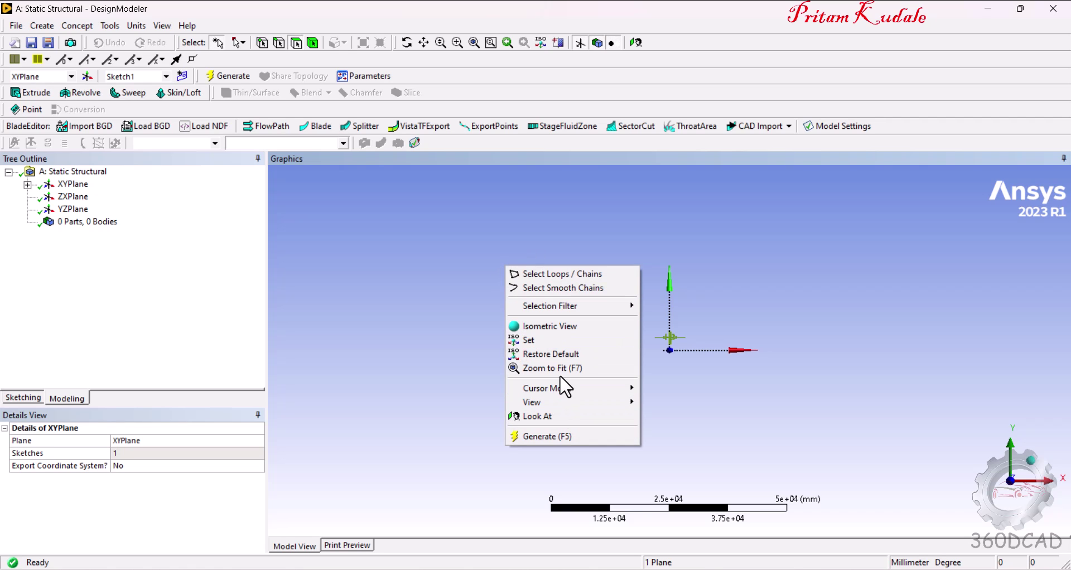
click(588, 369)
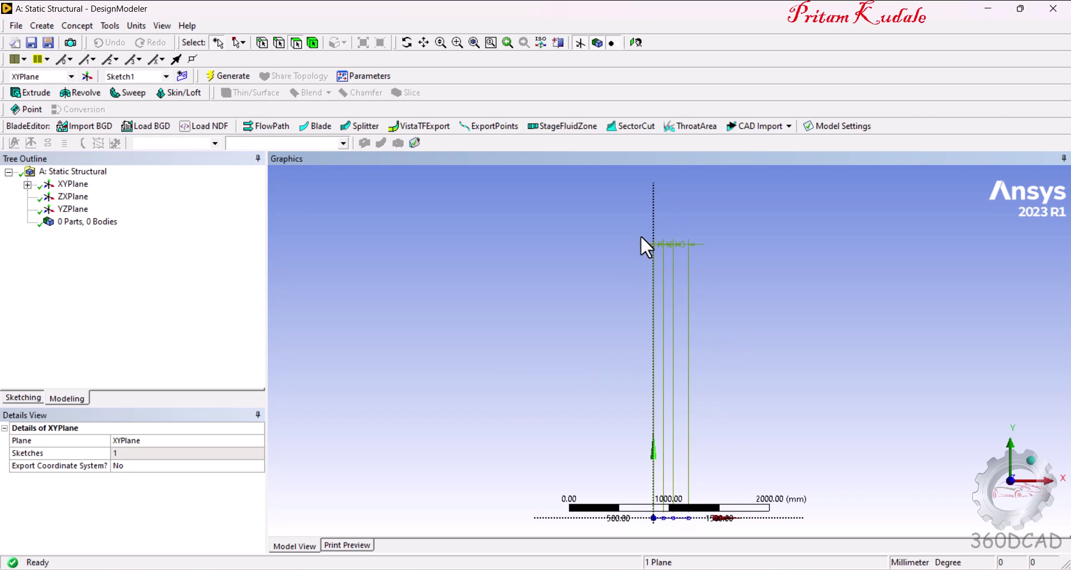
scroll(672, 290, down, 2)
right_drag(642, 460, 696, 492)
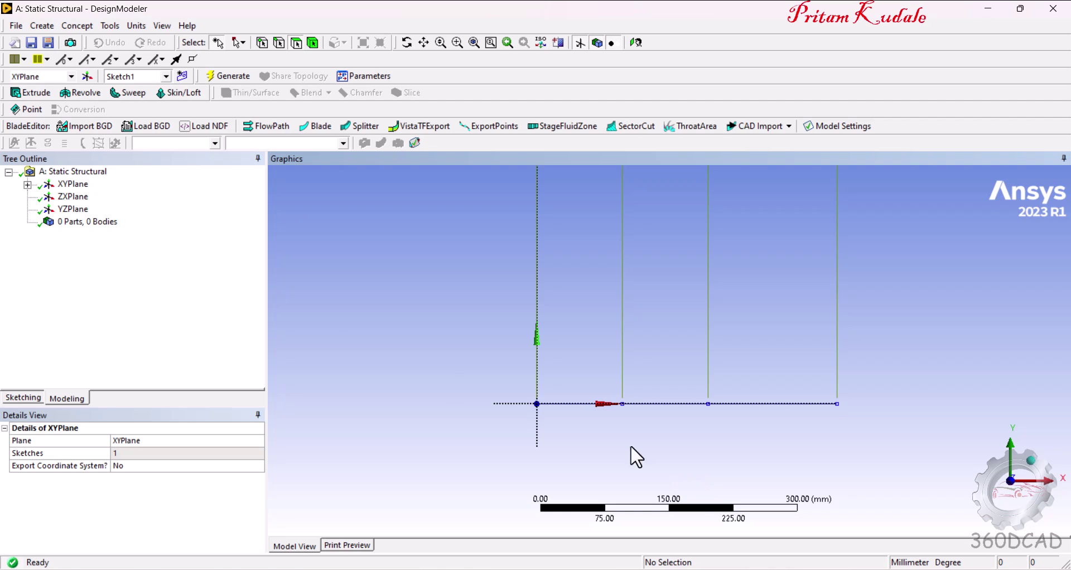
click(85, 28)
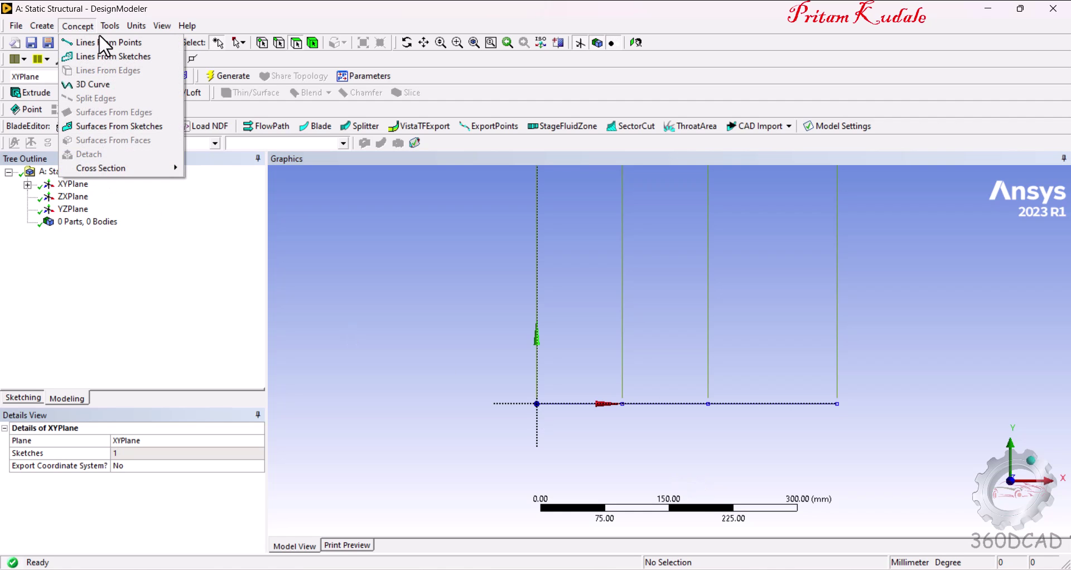
click(149, 43)
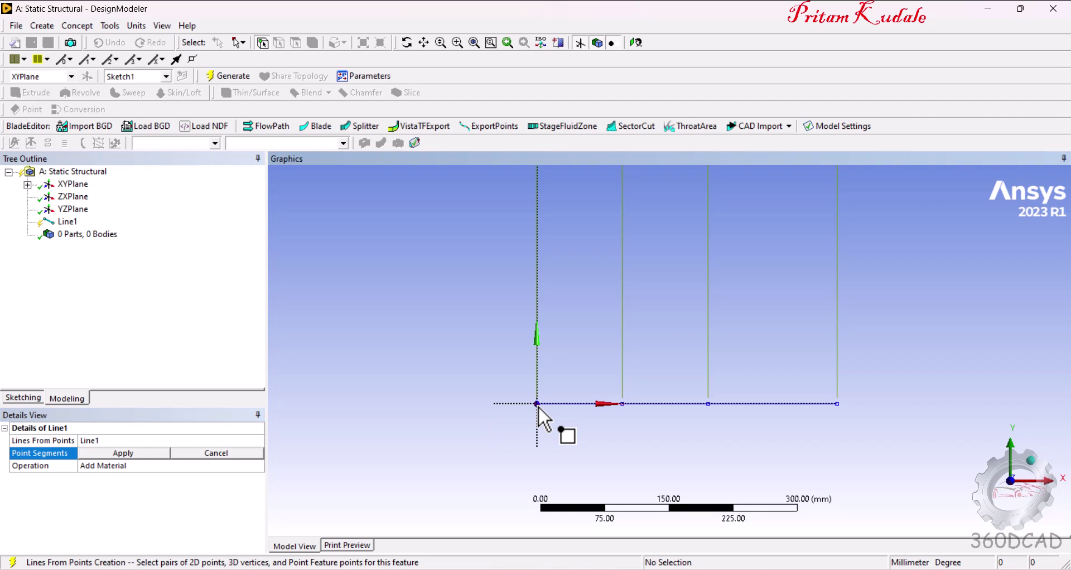
click(623, 403)
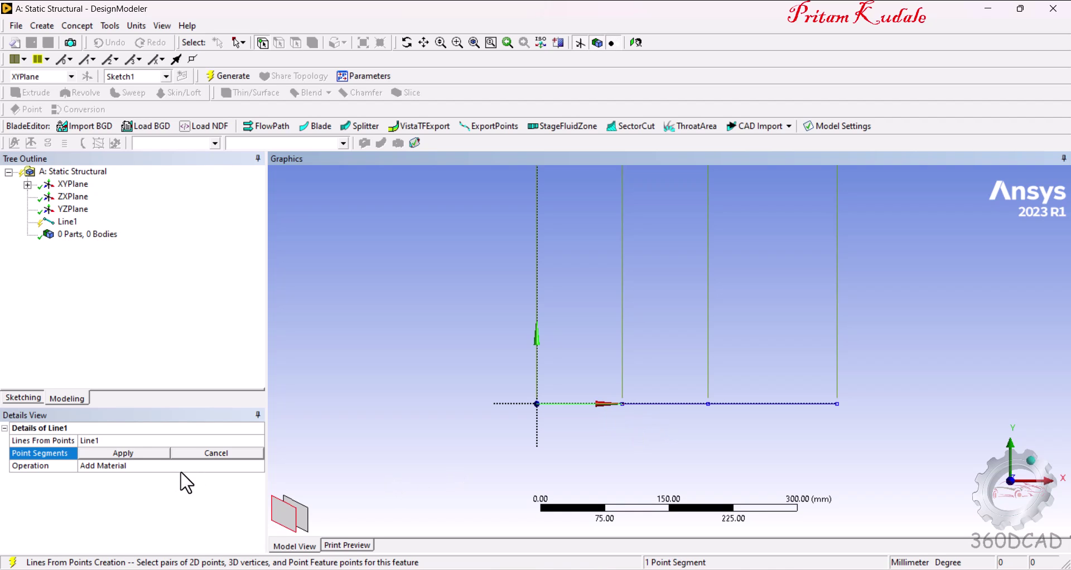
click(134, 456)
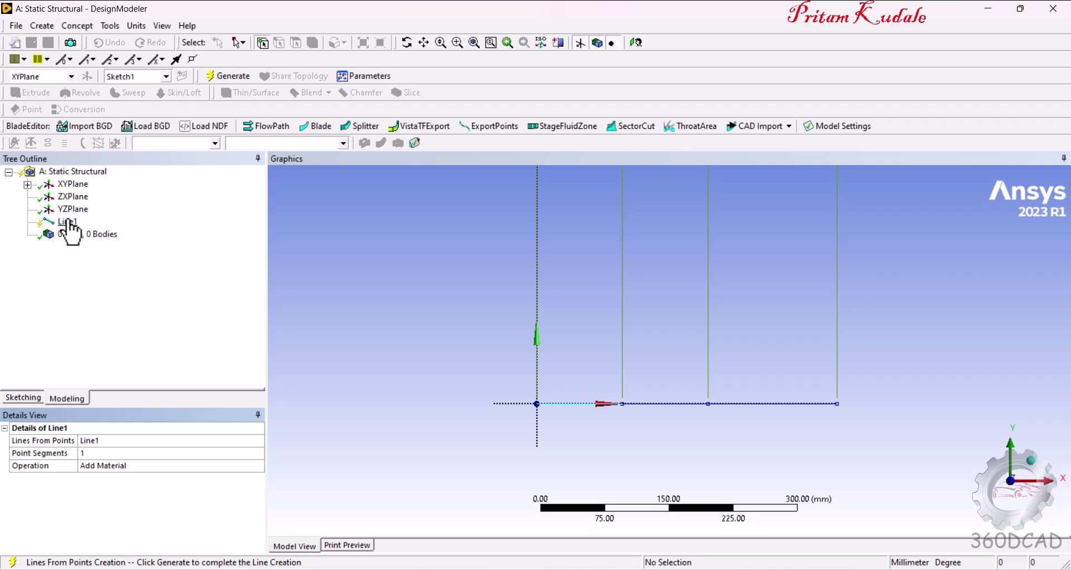
click(230, 78)
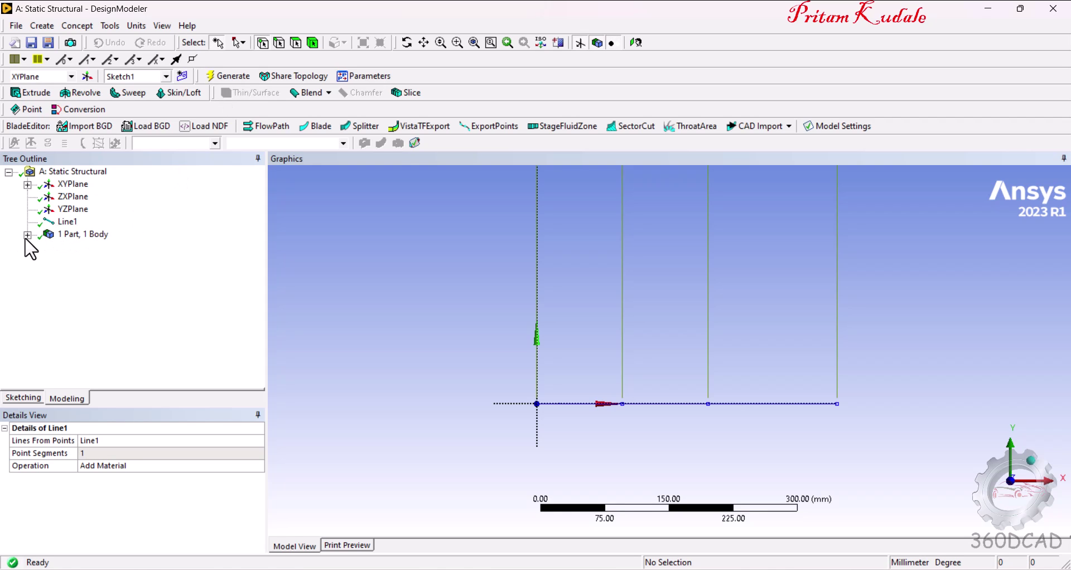
click(27, 235)
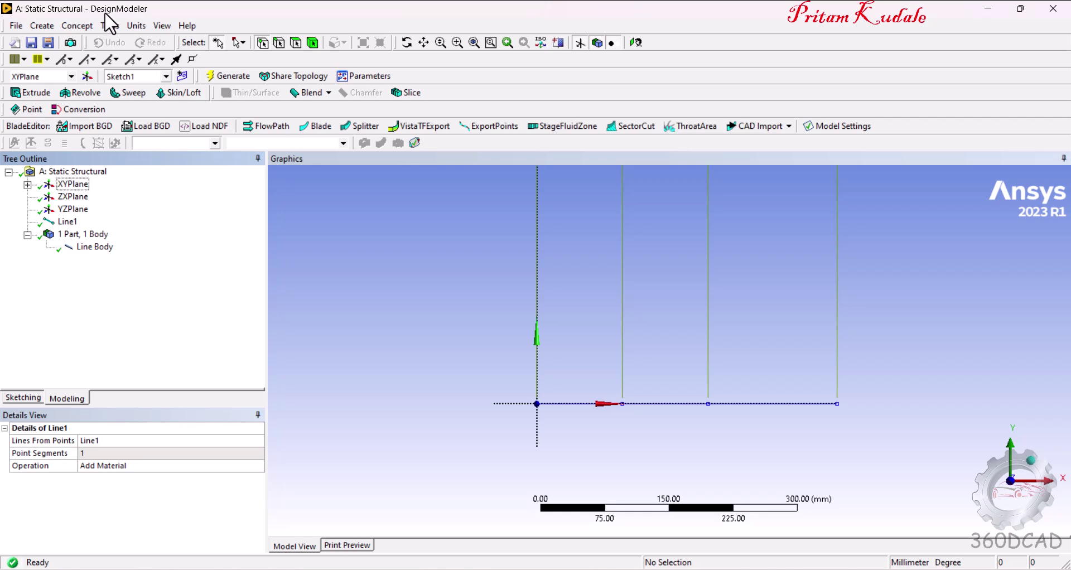
- Generate a second Lines From Points feature spanning the middle 100 mm segment, with the Add Material operation
click(78, 27)
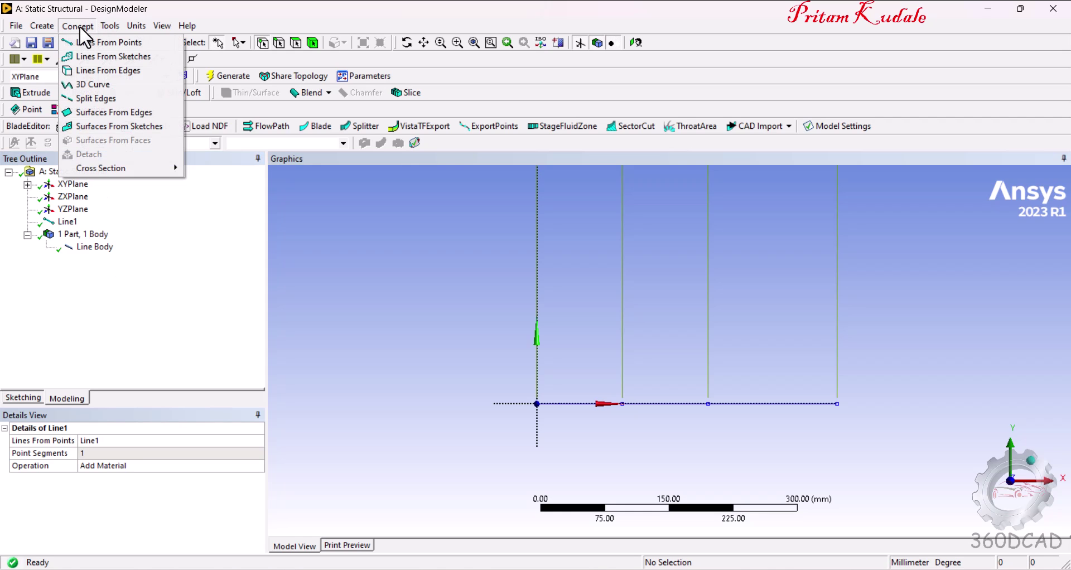
click(151, 42)
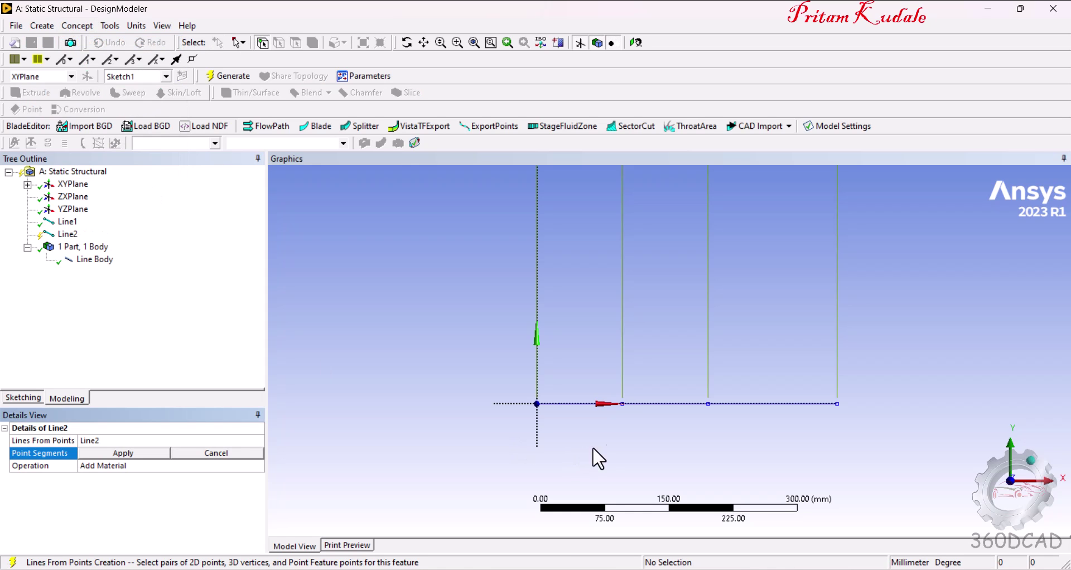
click(622, 404)
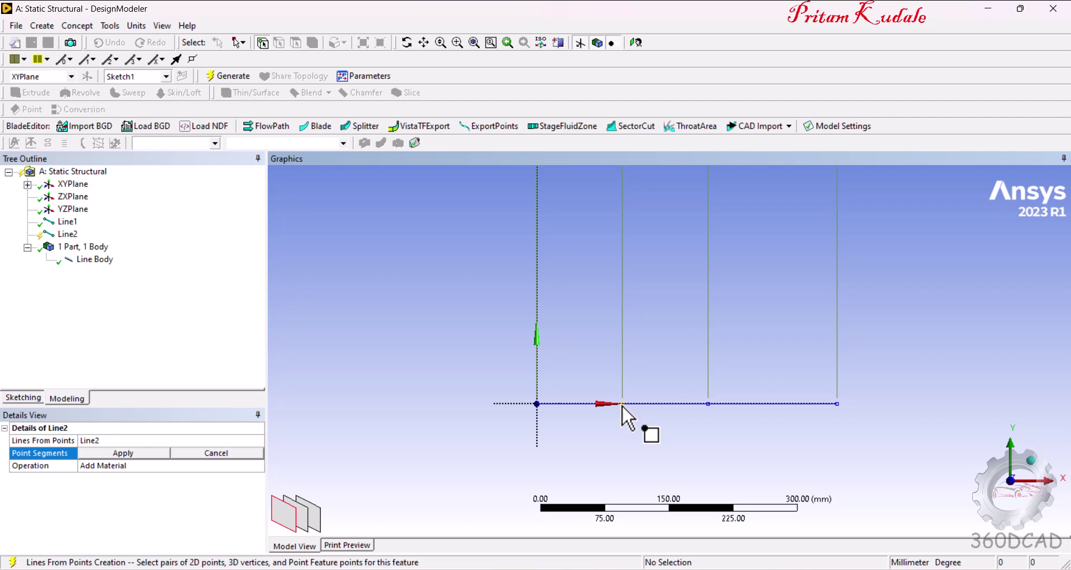
click(707, 404)
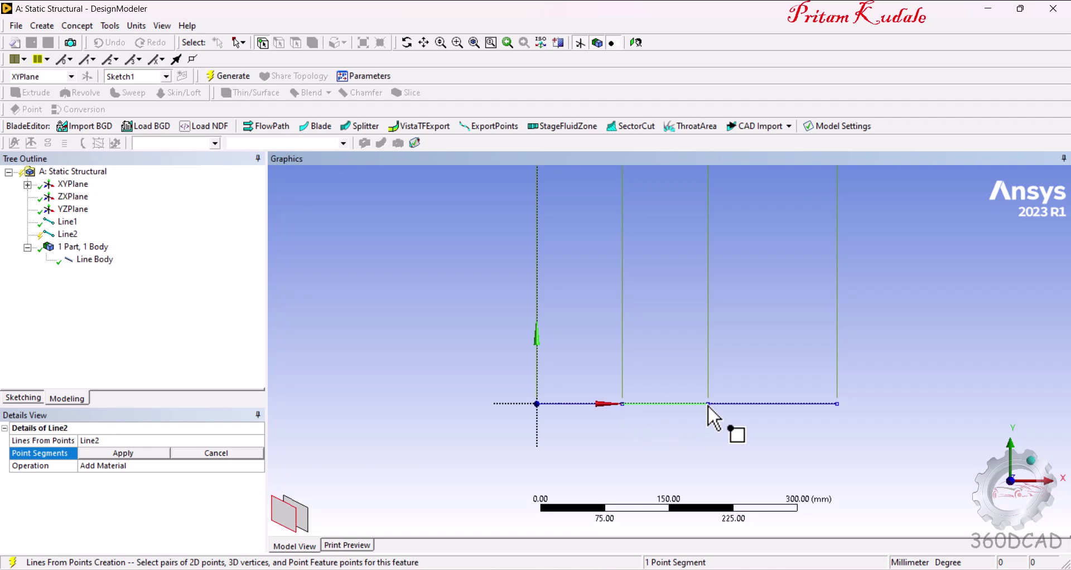
click(123, 454)
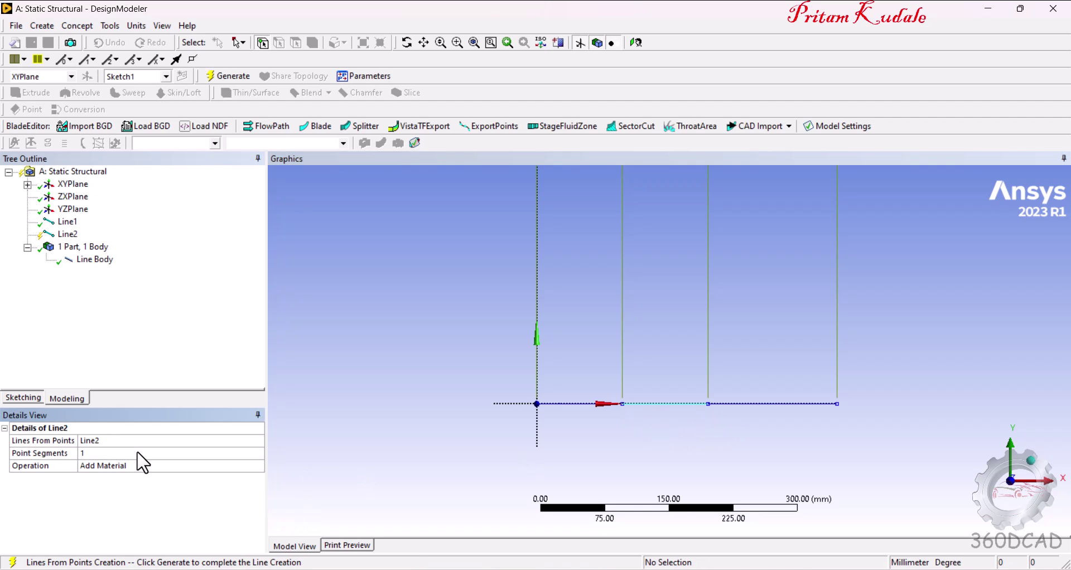
click(101, 469)
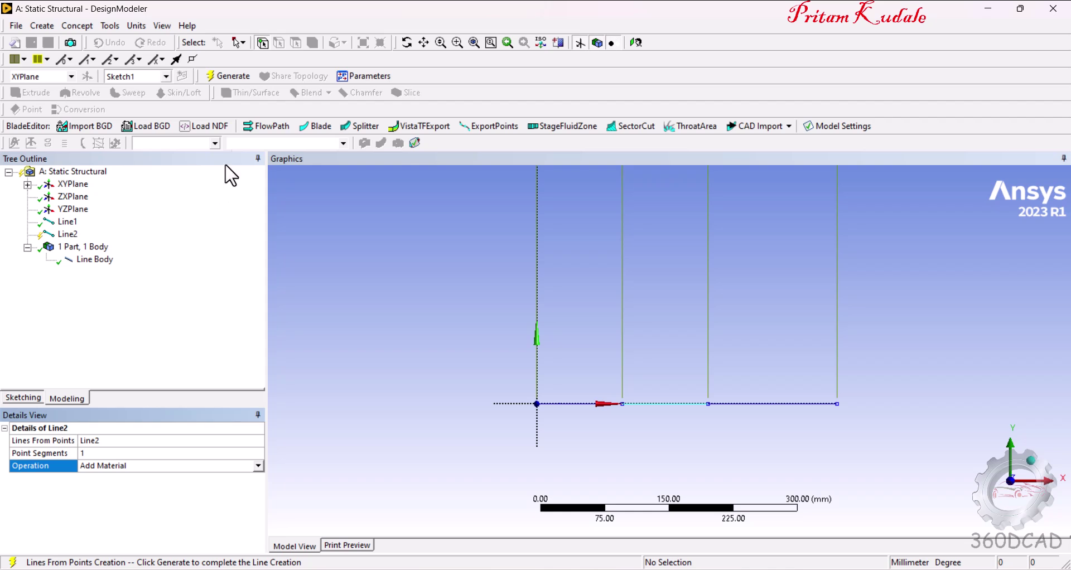
click(226, 77)
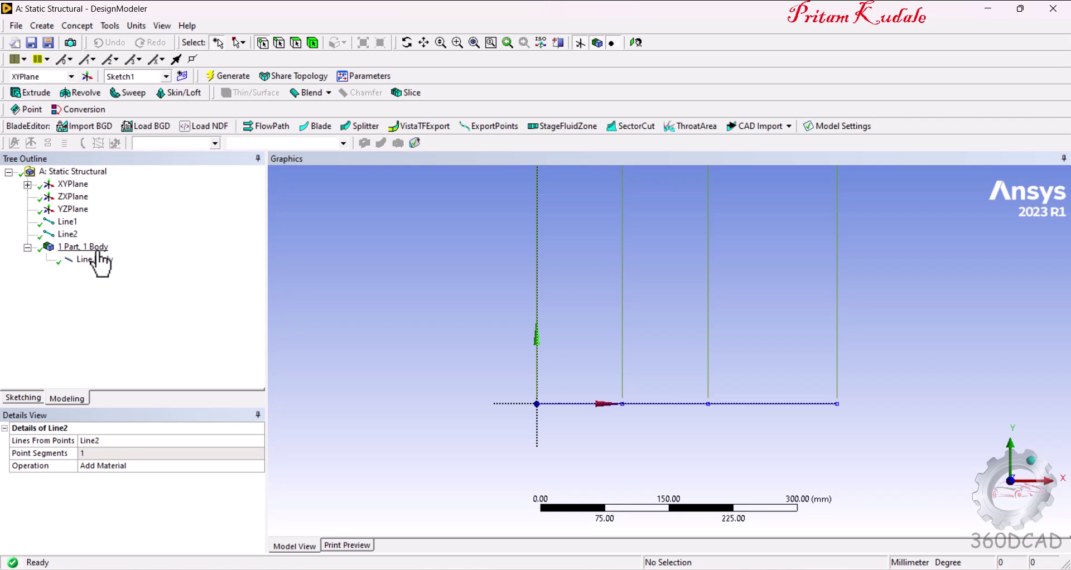
- Generate a third Lines From Points feature spanning the 150 mm segment, with the operation set to Add Frozen
click(84, 27)
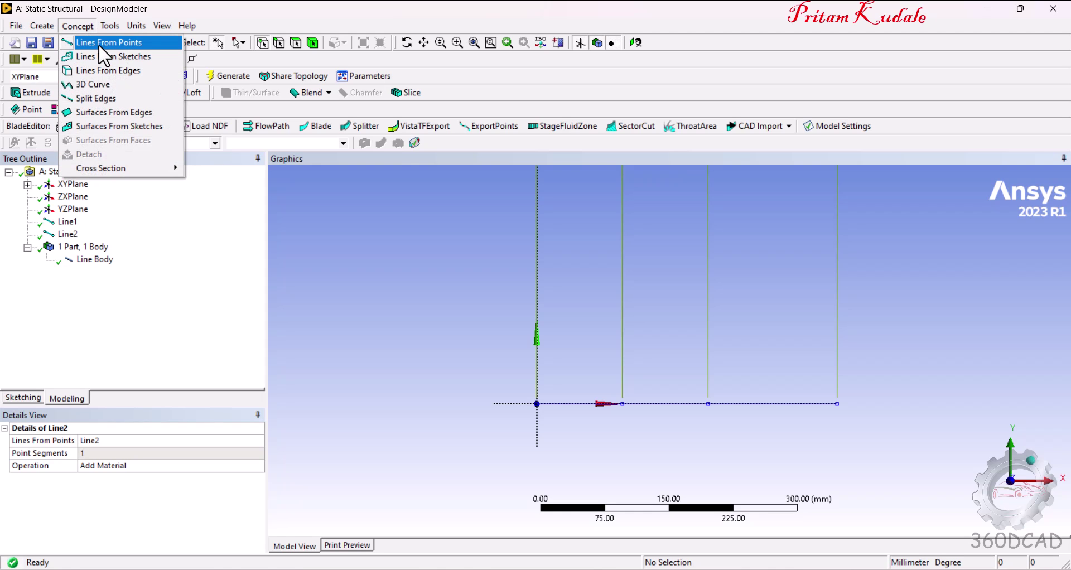
click(98, 44)
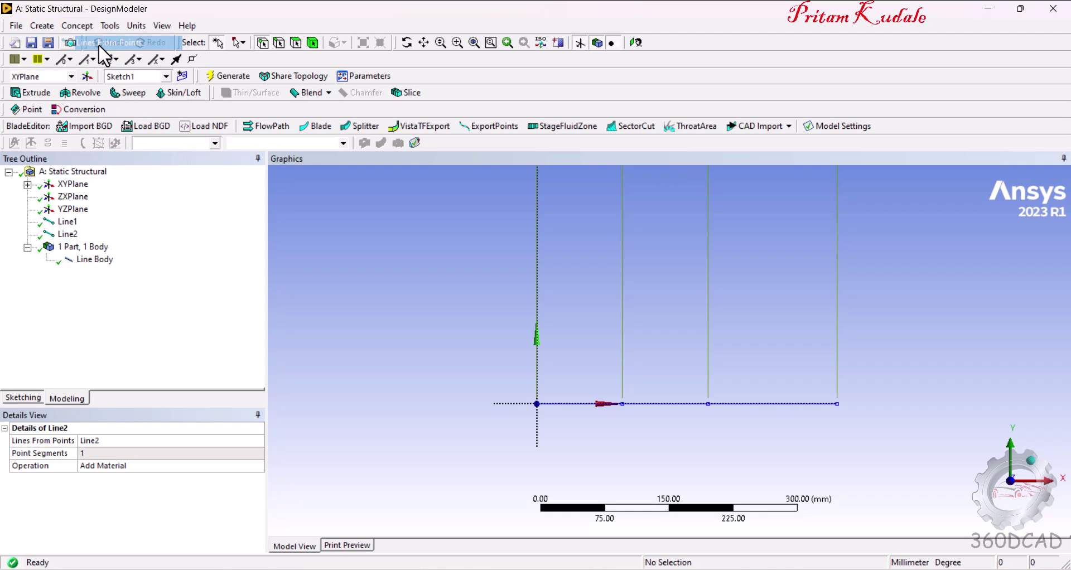
click(708, 405)
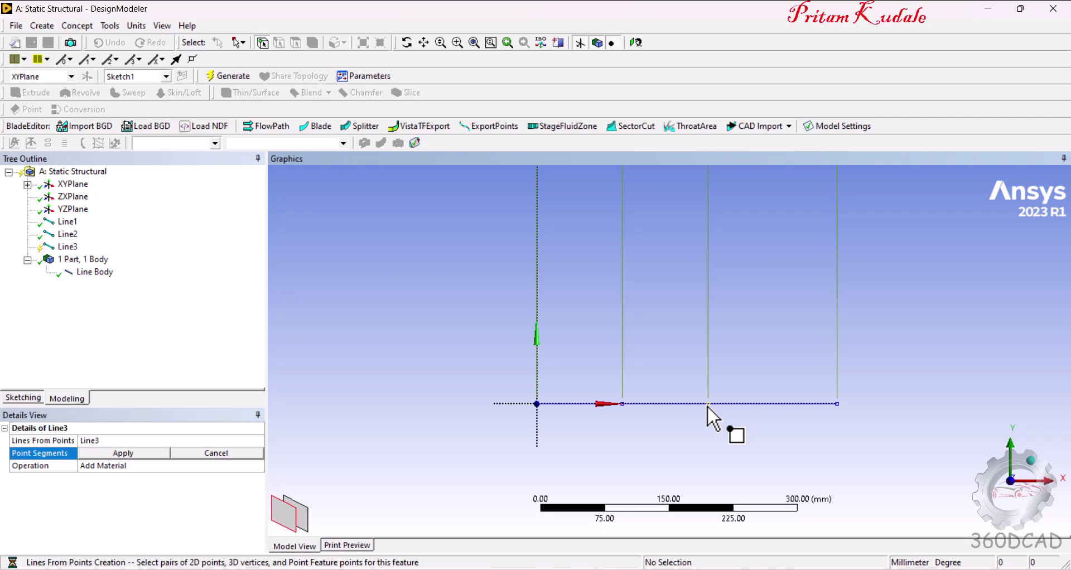
click(836, 406)
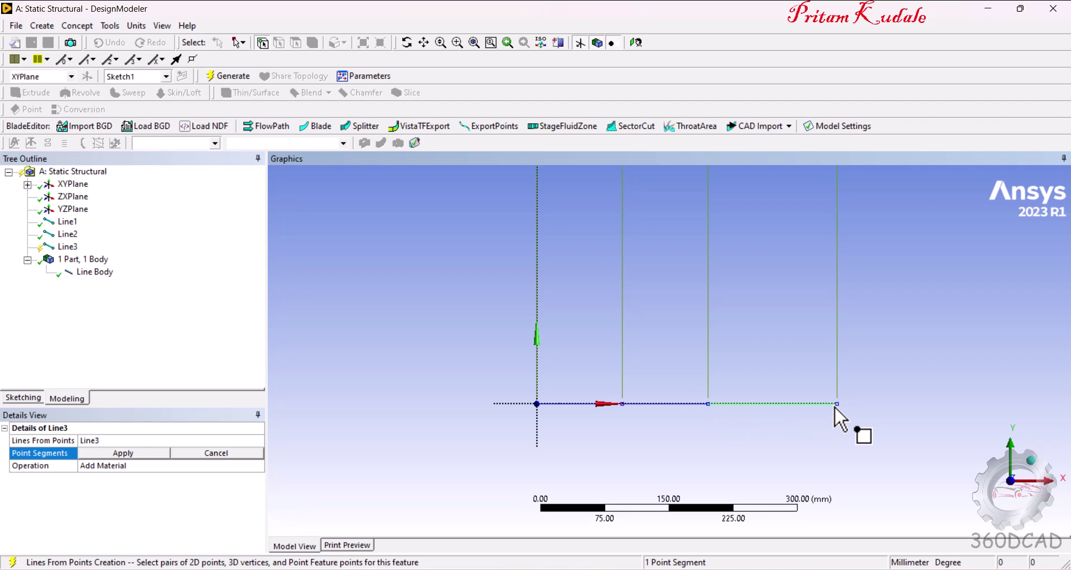
click(106, 456)
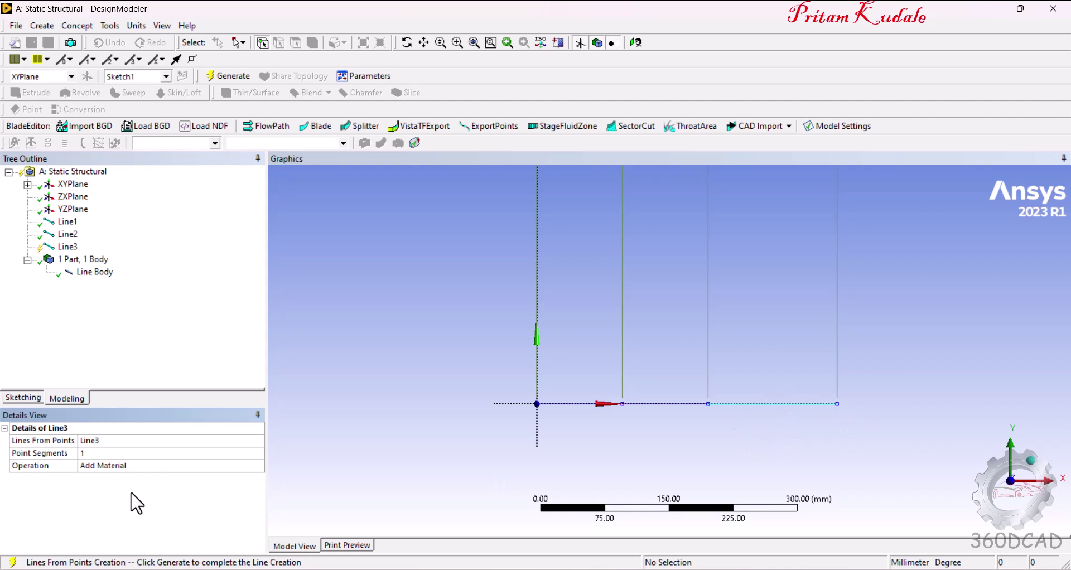
click(151, 467)
click(258, 465)
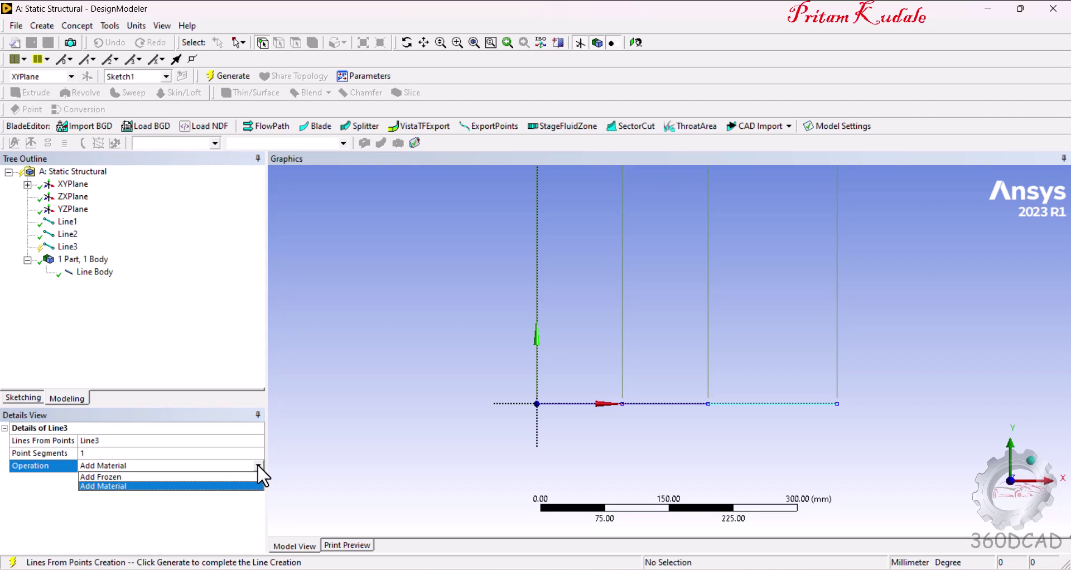
click(180, 477)
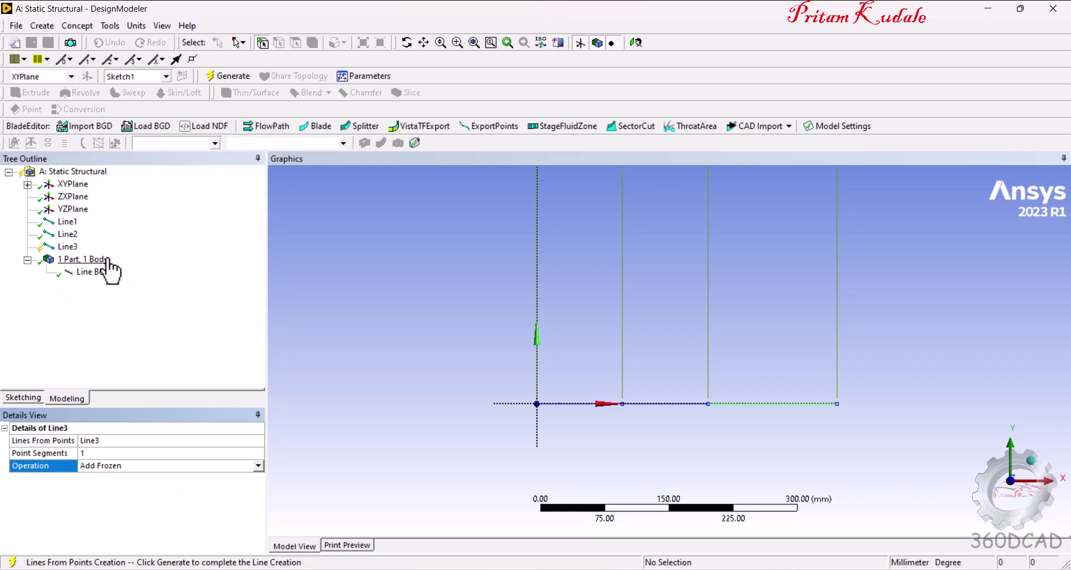
click(228, 79)
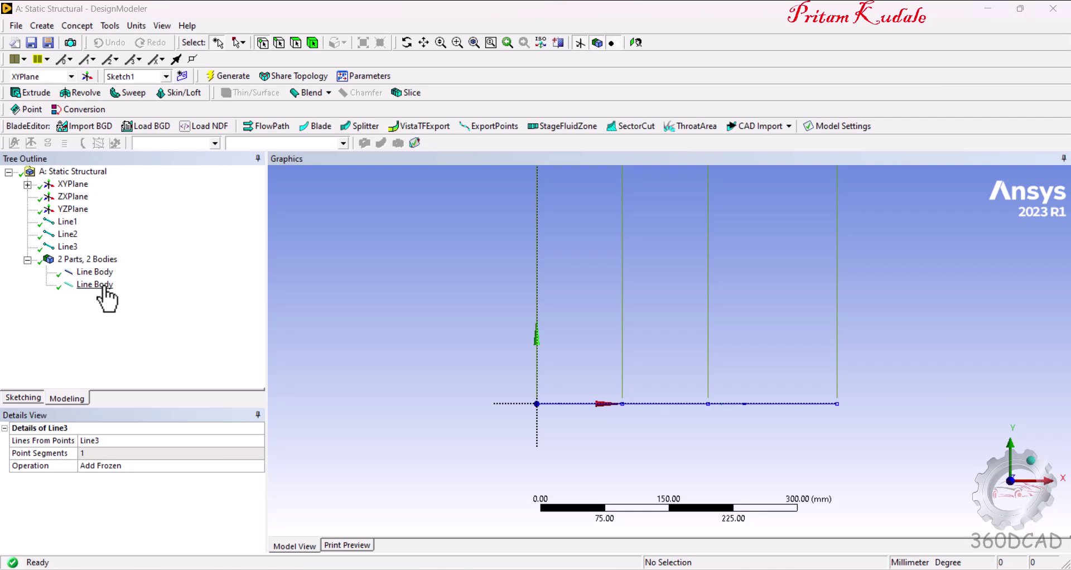
- Check the segment areas in the browser's problem figure, and add a rectangular cross section in DesignModeler
key(alt+Tab)
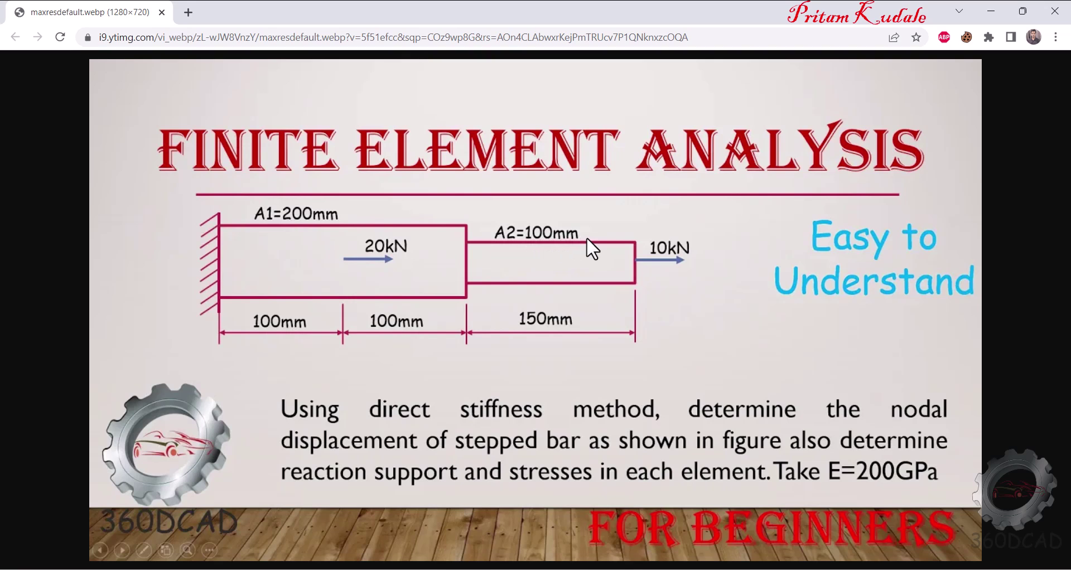
key(alt+Tab)
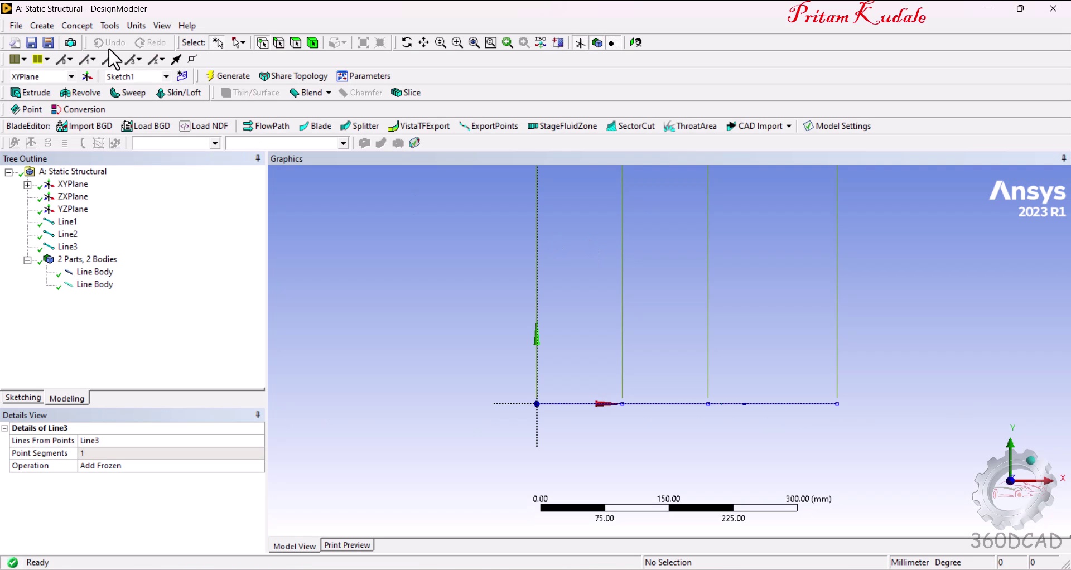
click(70, 27)
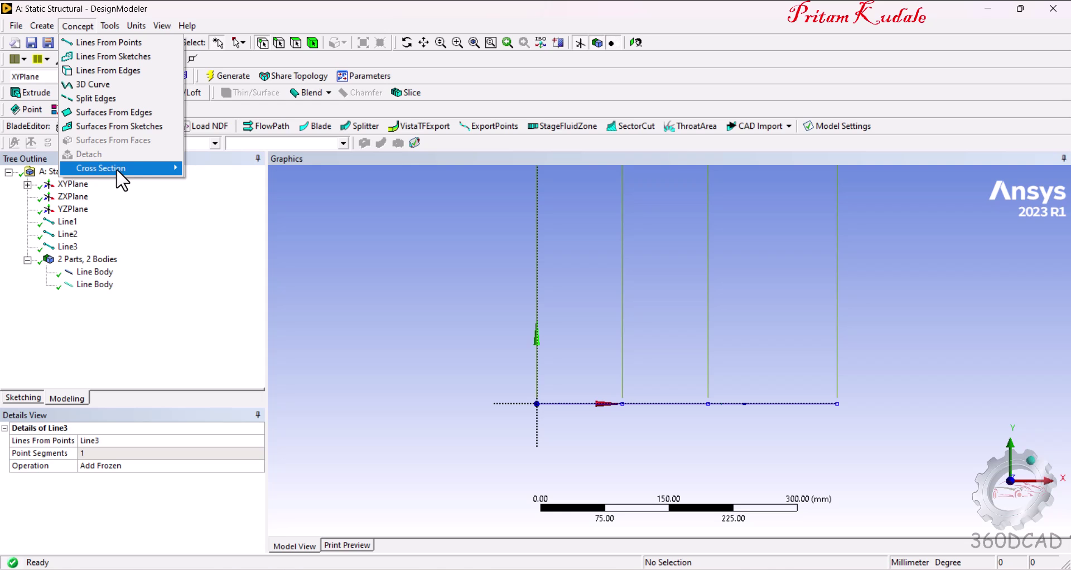
mouse_move(116, 169)
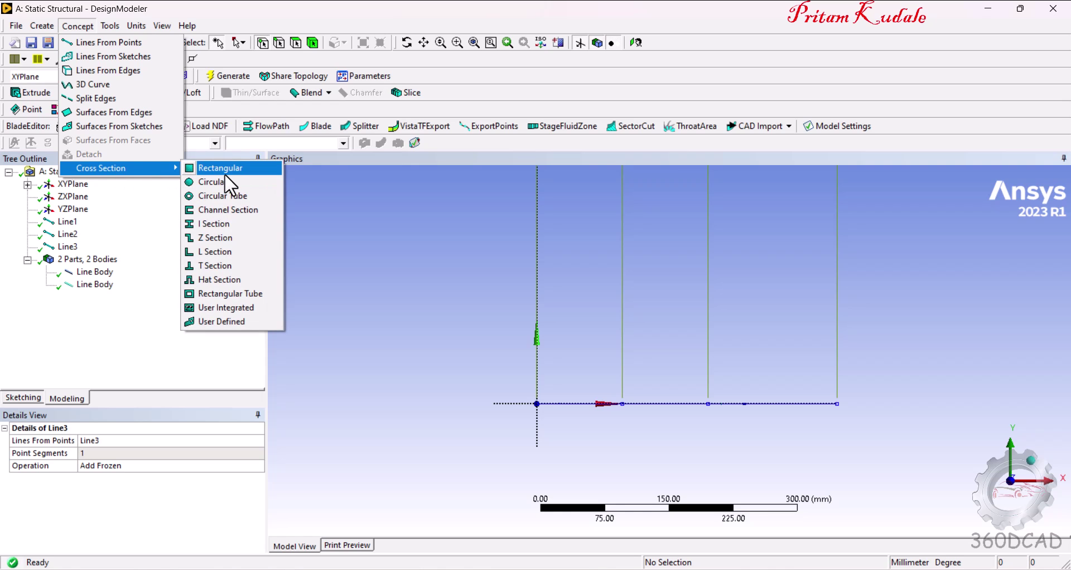
click(259, 170)
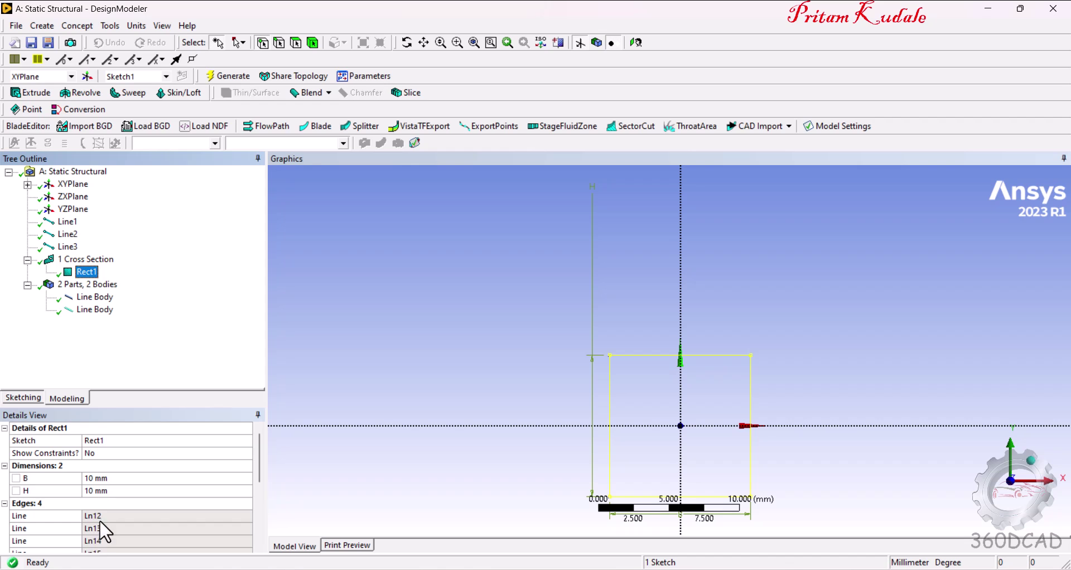
scroll(103, 516, down, 2)
scroll(87, 503, up, 2)
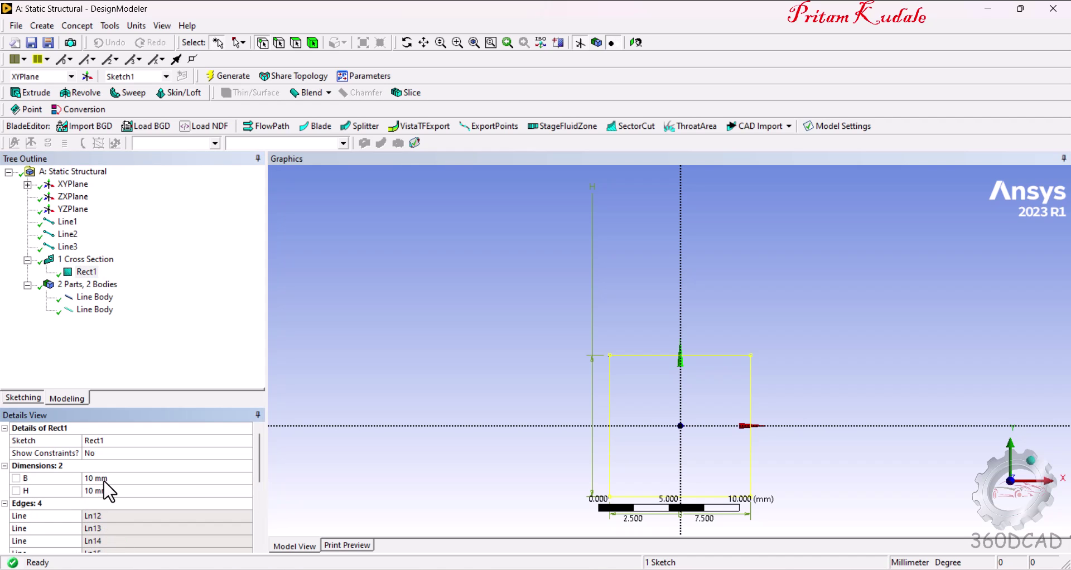
- Set the first rectangular section's width B and height H to 14.142 mm, and check its area
click(105, 479)
text(14.142)
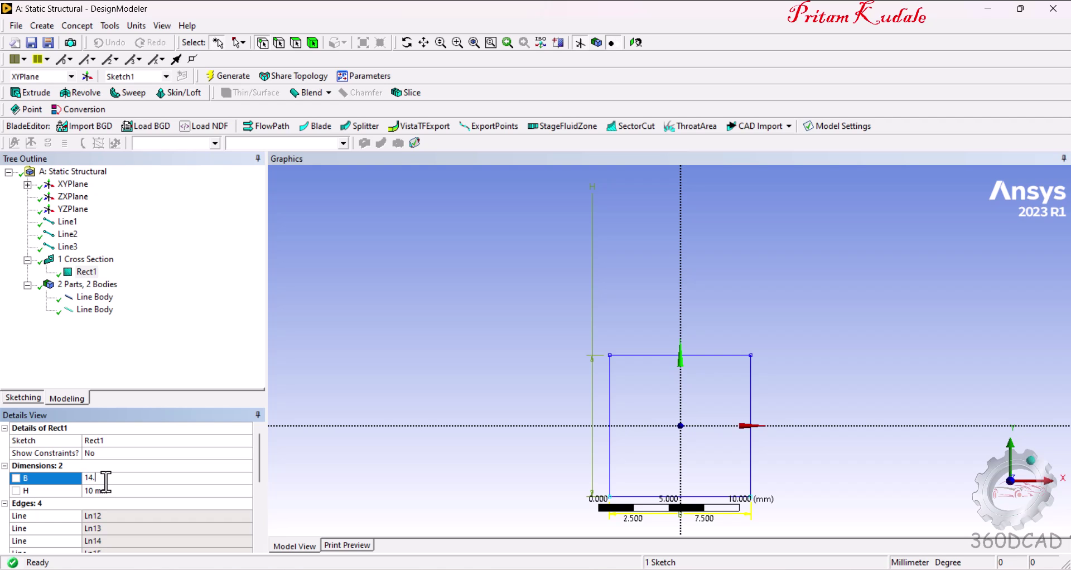
key(Return)
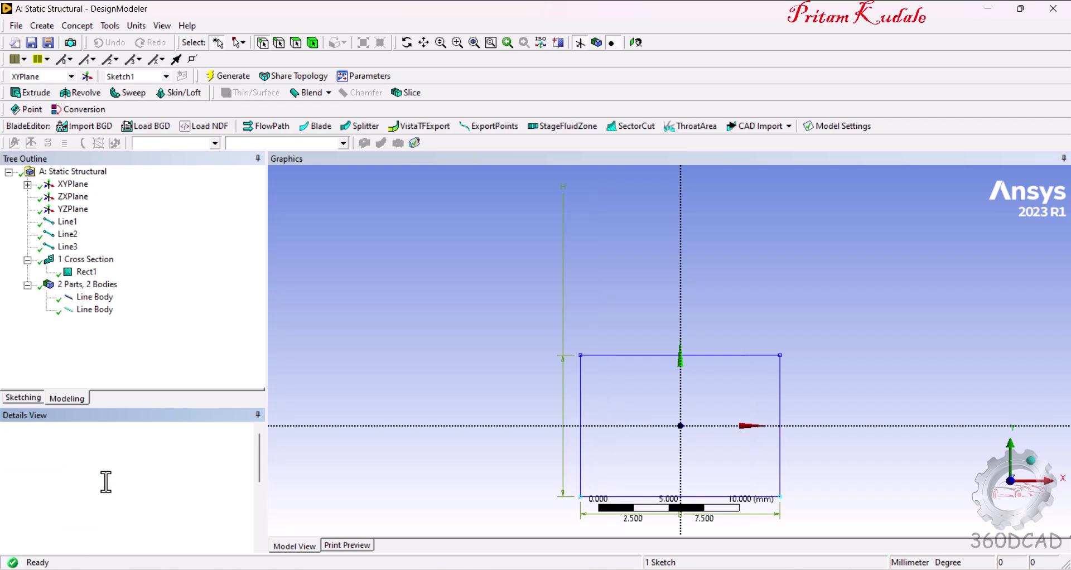
click(119, 490)
text(14.14)
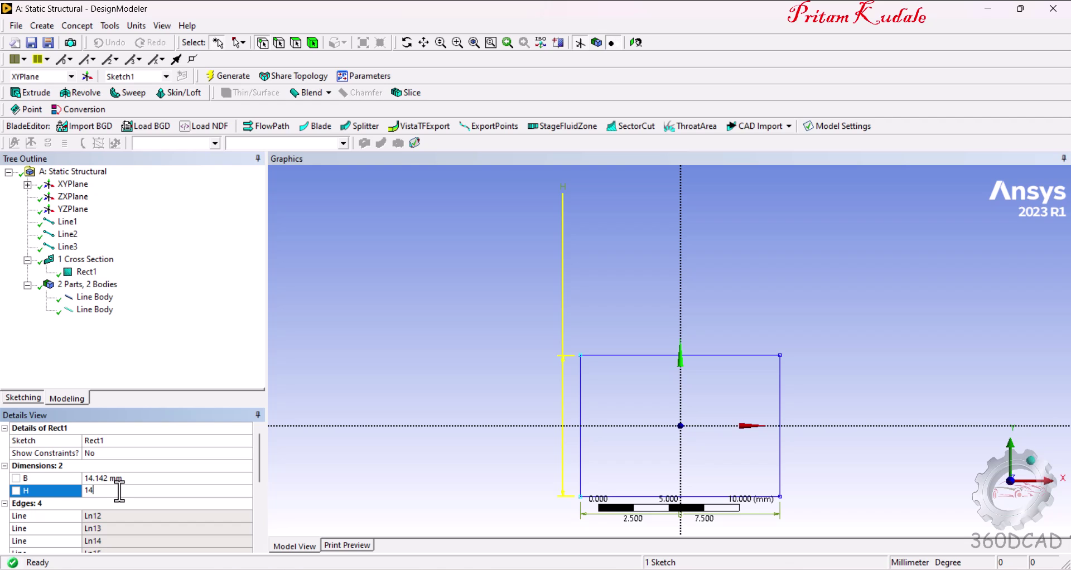
text(1421)
key(Return)
scroll(81, 527, down, 2)
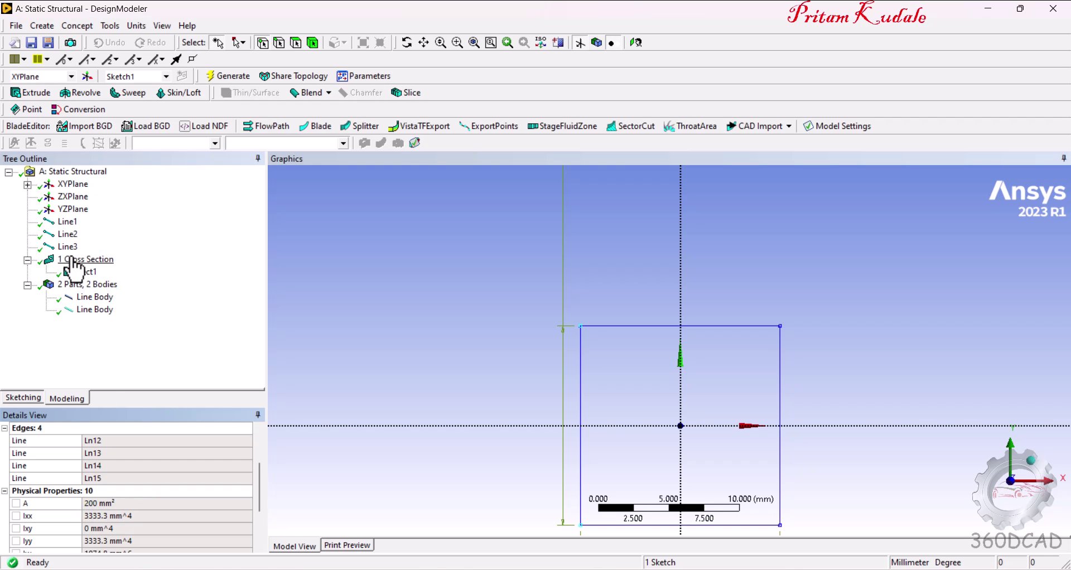
- Add a second rectangular cross section measuring 10 mm by 10 mm, and check its area
click(77, 26)
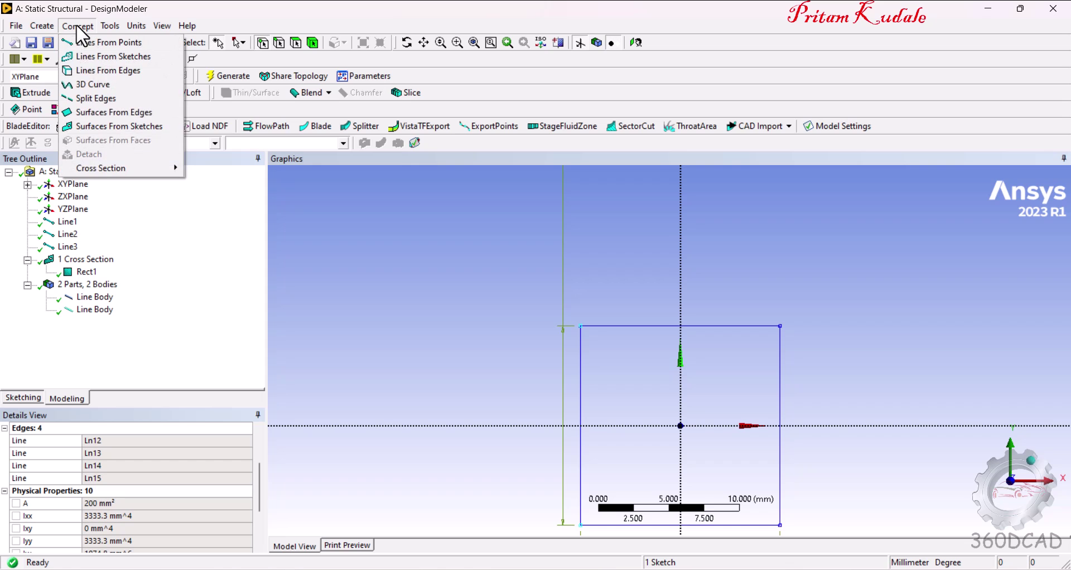
mouse_move(110, 168)
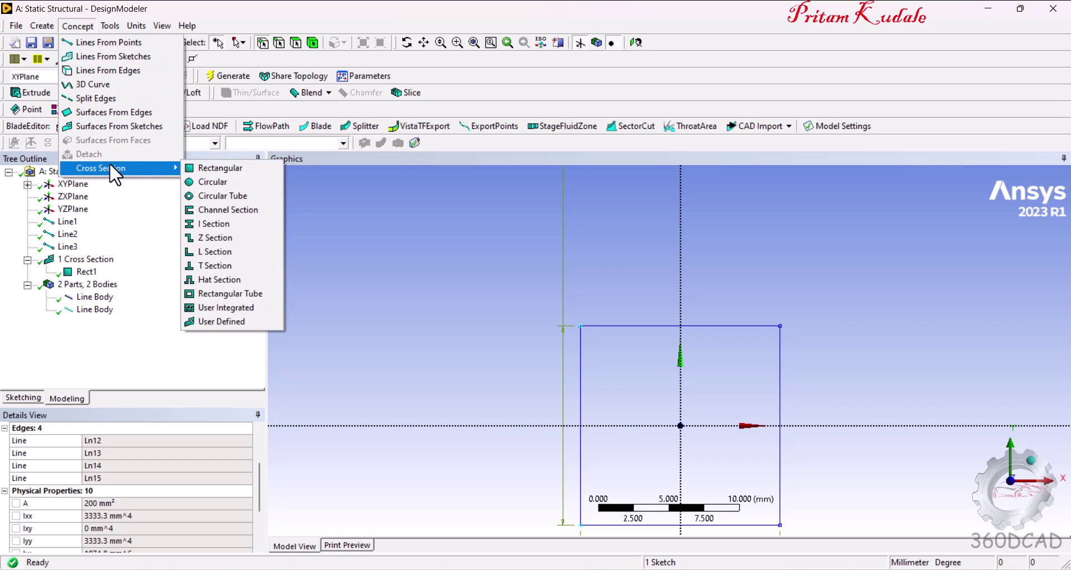
click(242, 167)
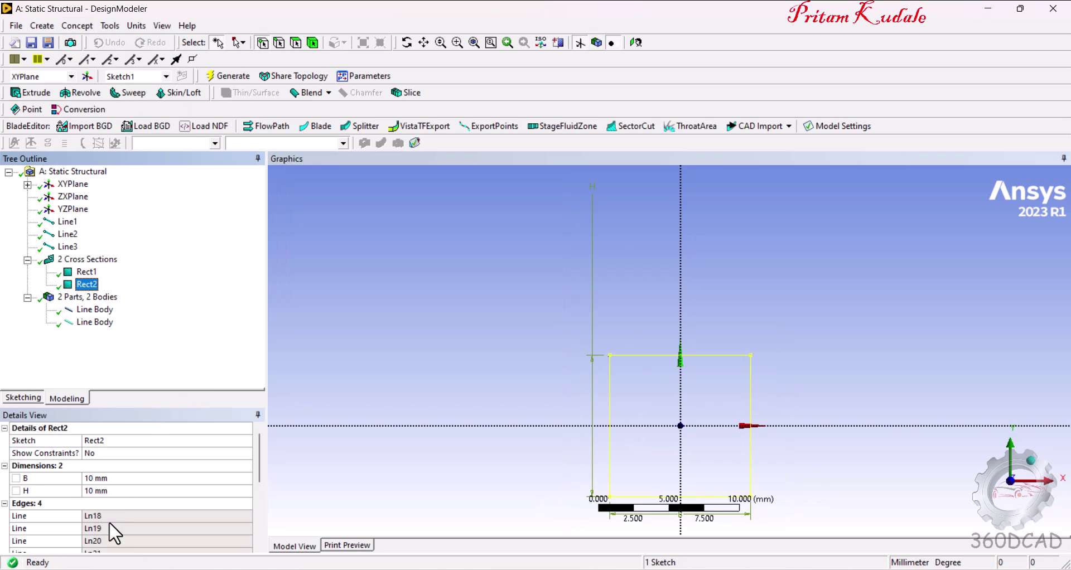
scroll(106, 530, down, 2)
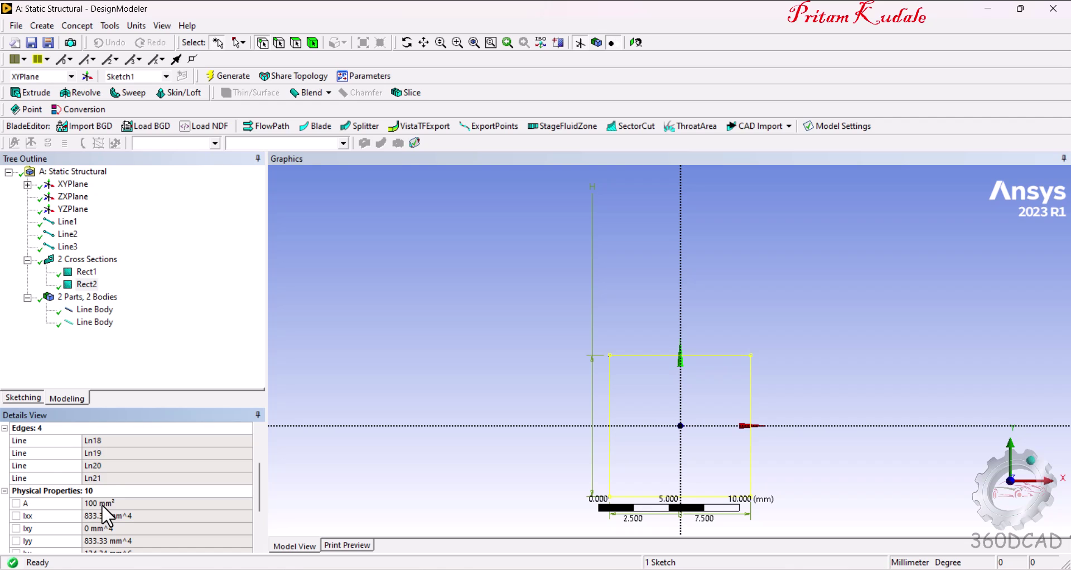
scroll(103, 504, up, 2)
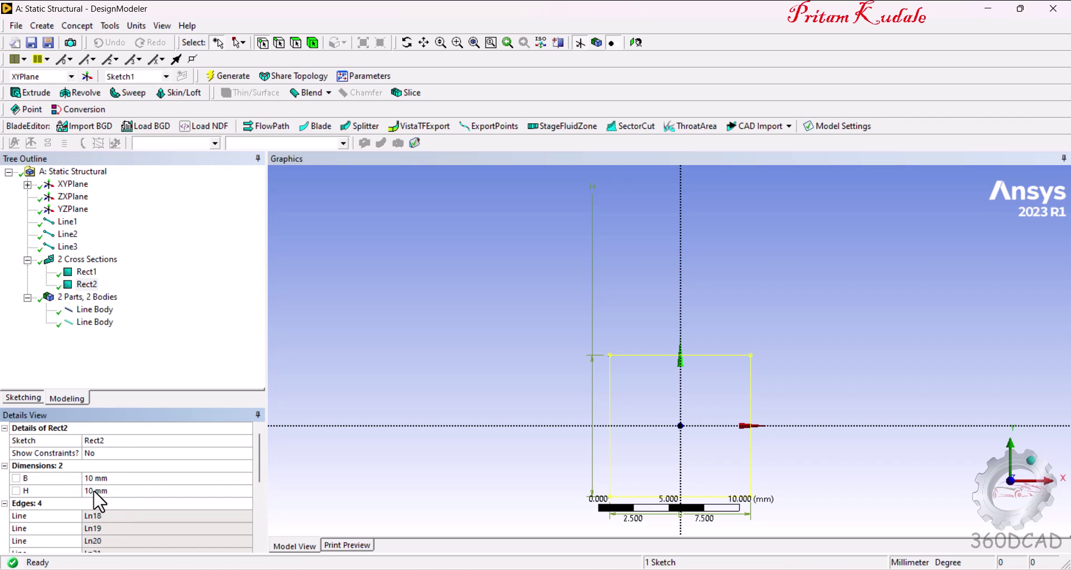
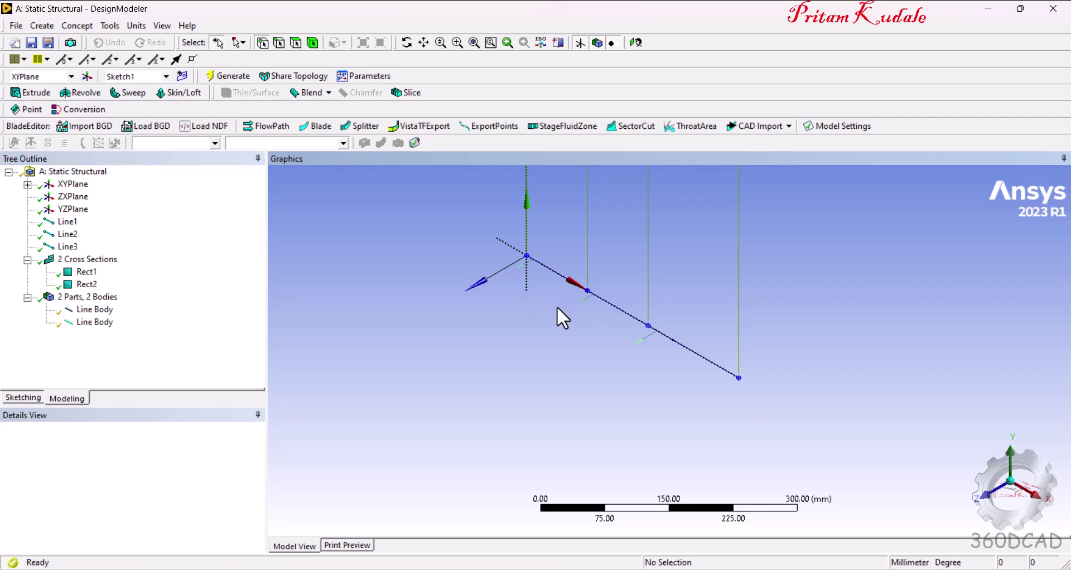
- Display the line bodies as cross section solids and inspect the whole stepped bar up close
click(161, 26)
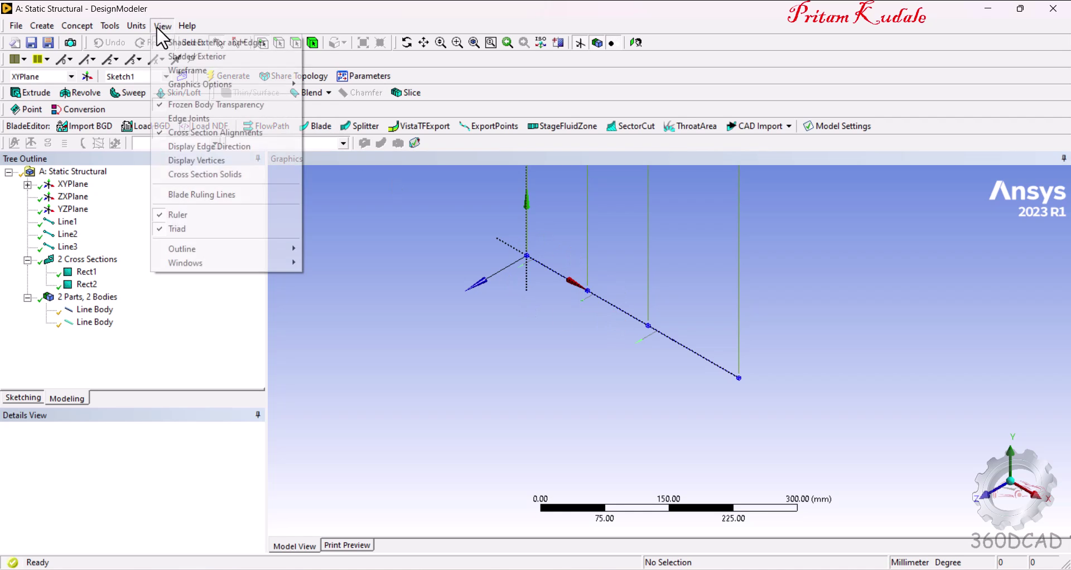
click(235, 176)
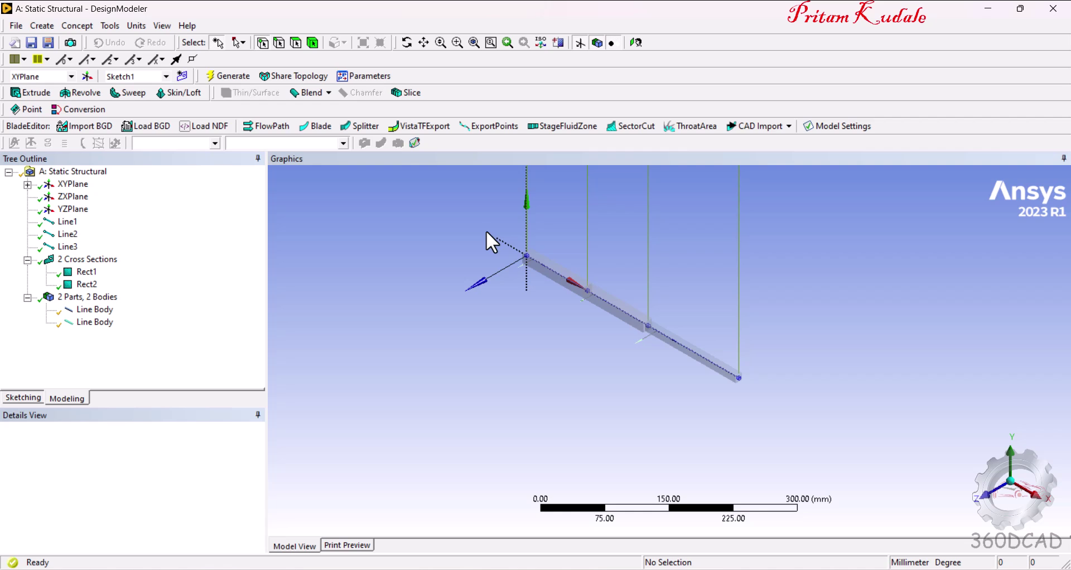
right_drag(483, 228, 791, 410)
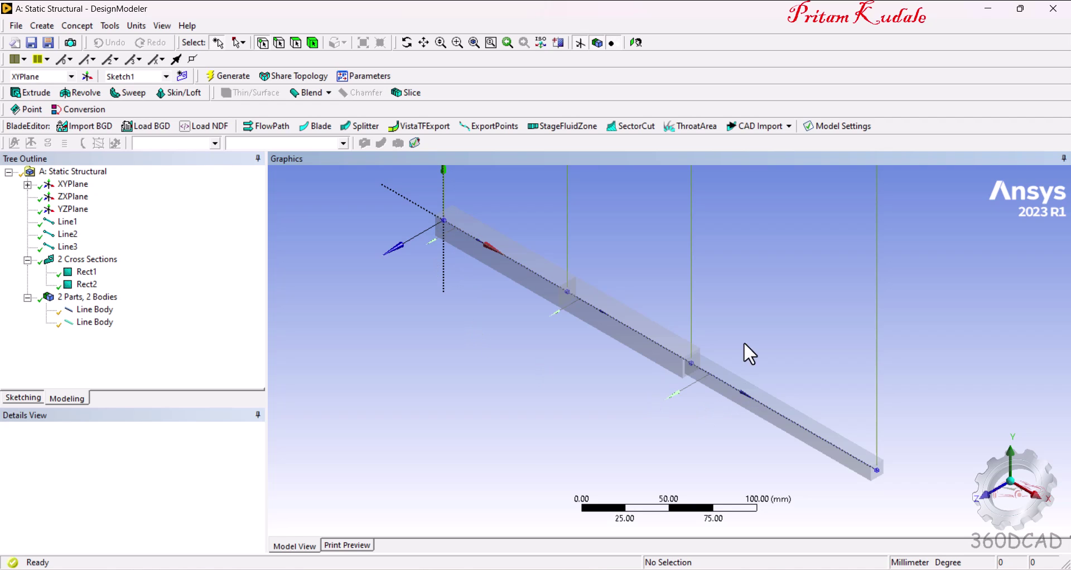
- Combine the two line bodies into one new multibody part
click(92, 310)
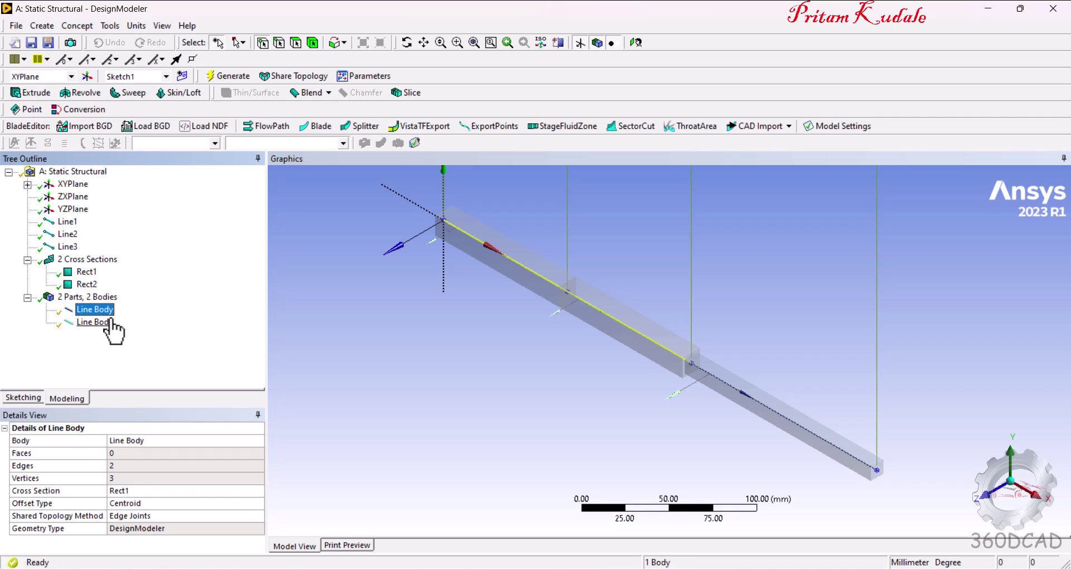
ctrl+click(106, 322)
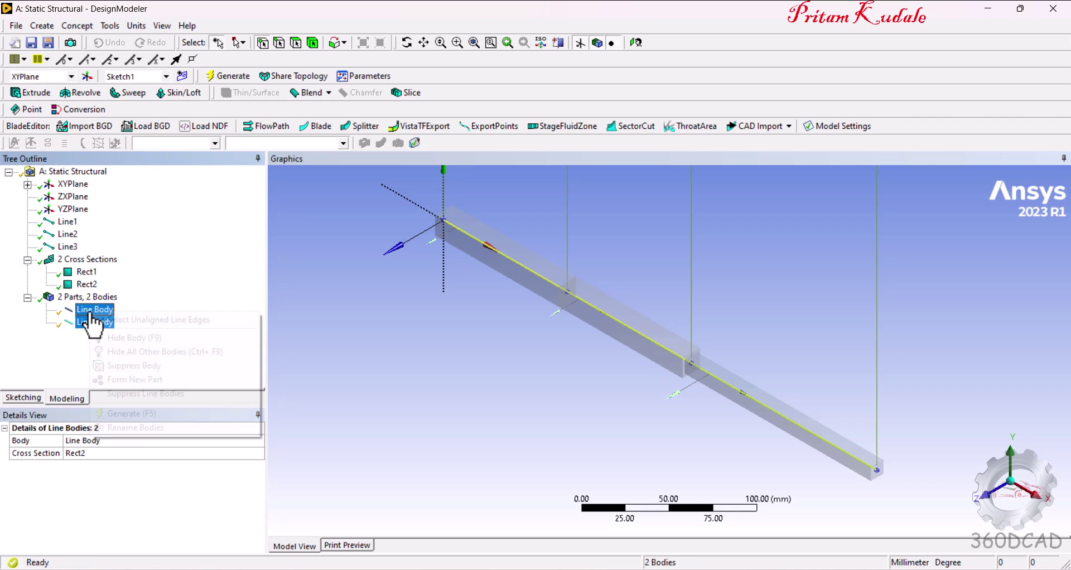
right_click(93, 324)
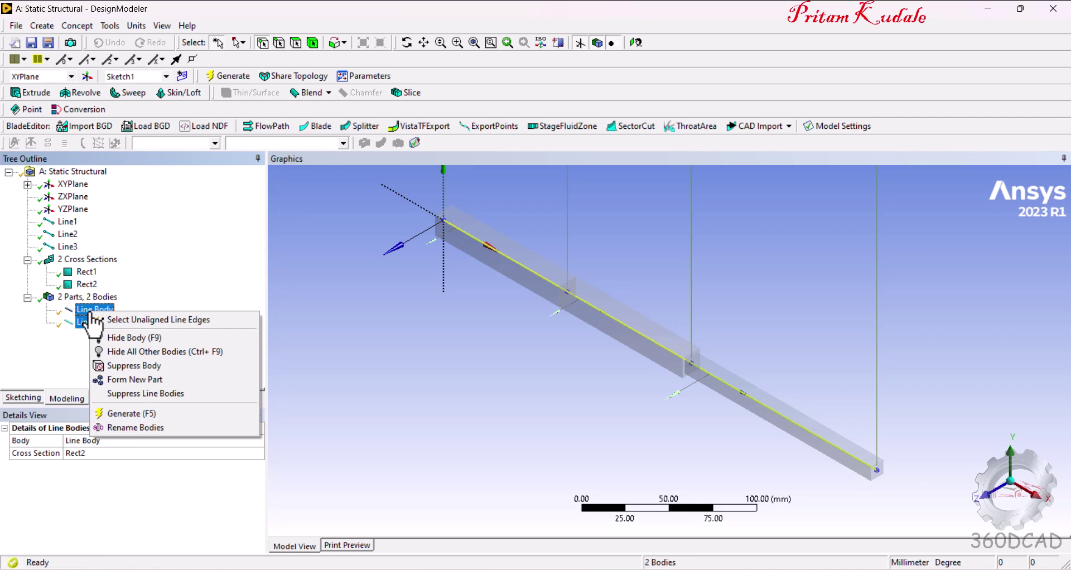
click(199, 377)
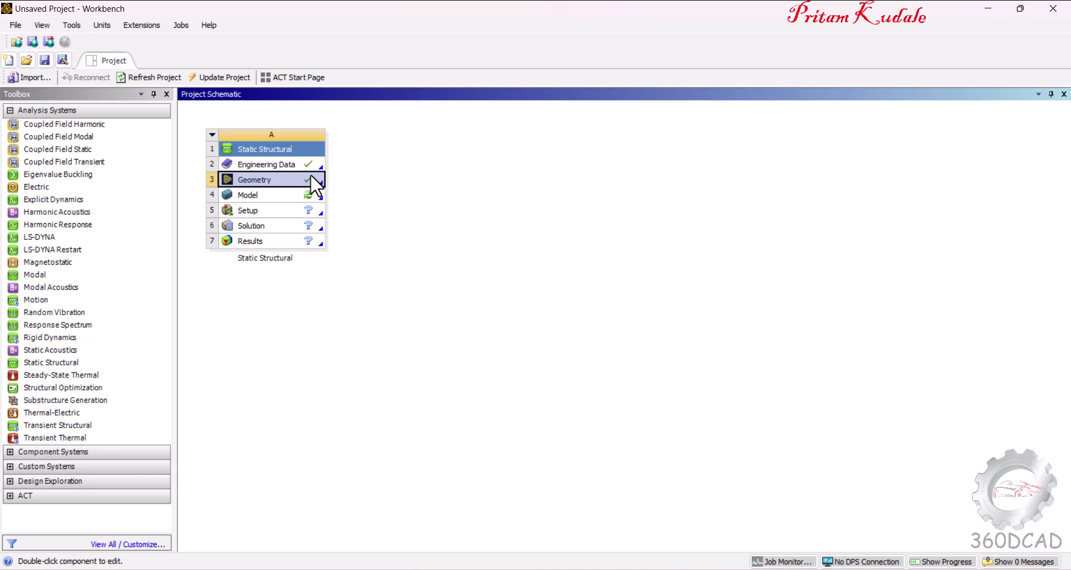
- Open the Static Structural system's Model in Mechanical, and review the problem figure in the browser before returning to Mechanical
click(255, 200)
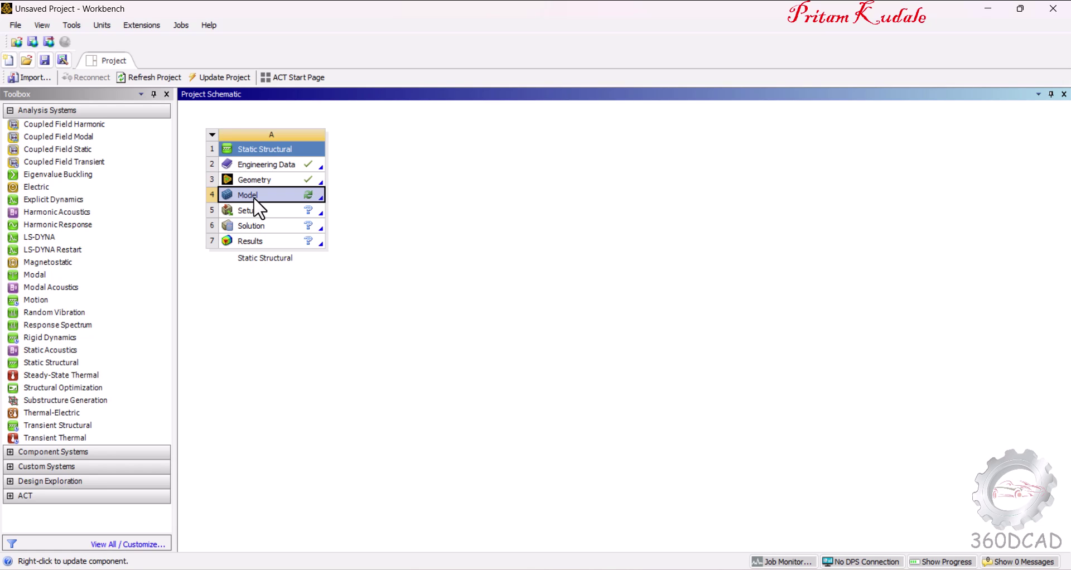
double_click(254, 200)
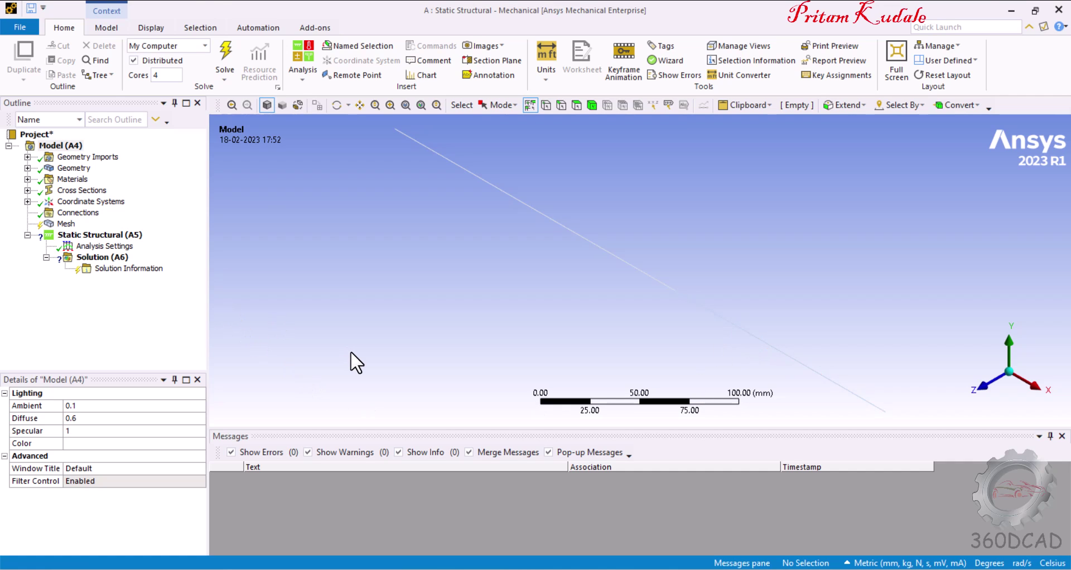
key(alt+Tab)
key(alt+Tab)
key(Tab)
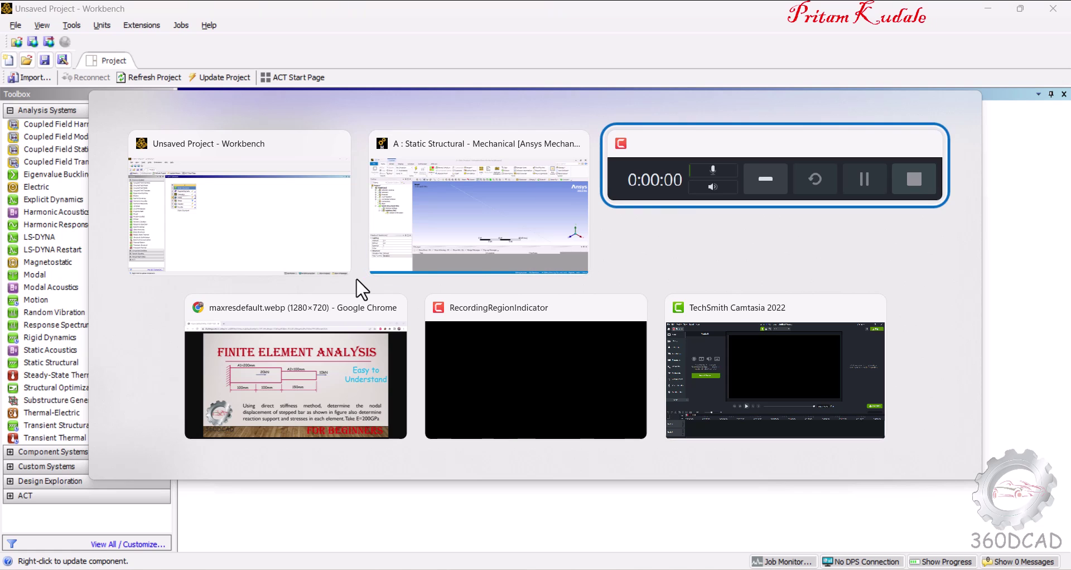
key(Tab)
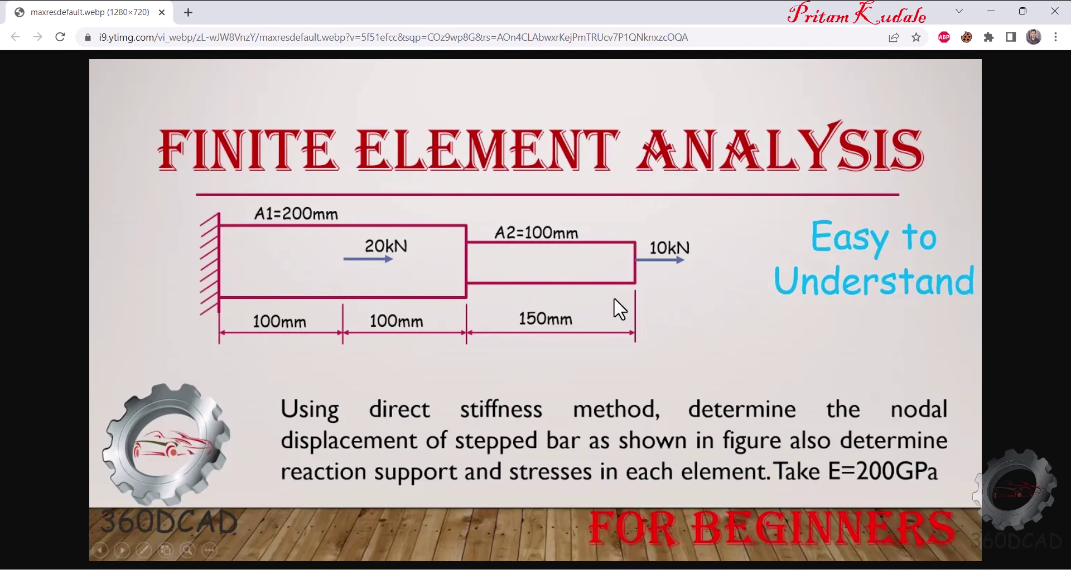
key(alt+Tab)
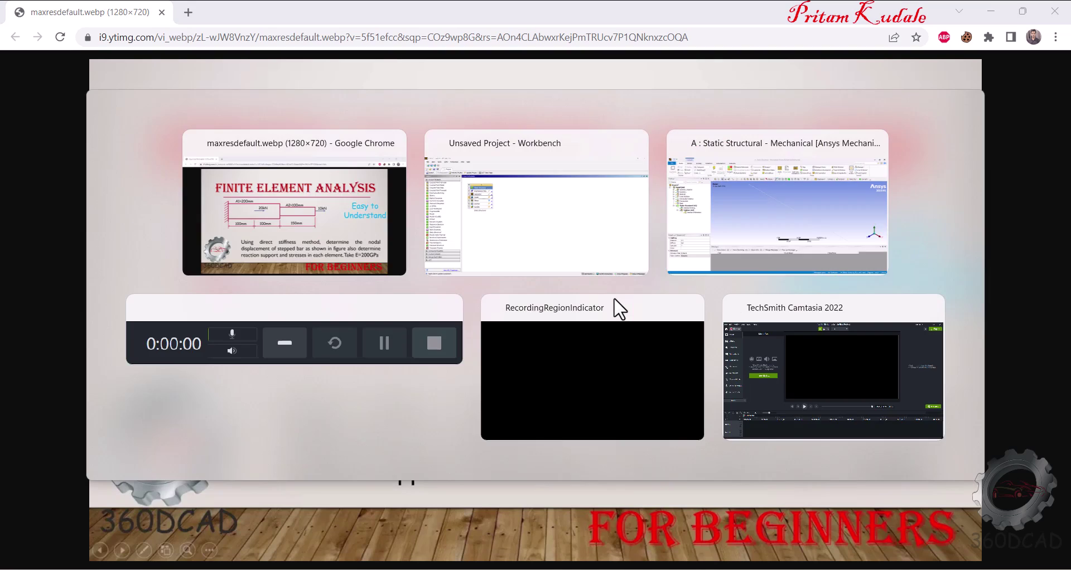
key(alt+Tab)
key(Tab)
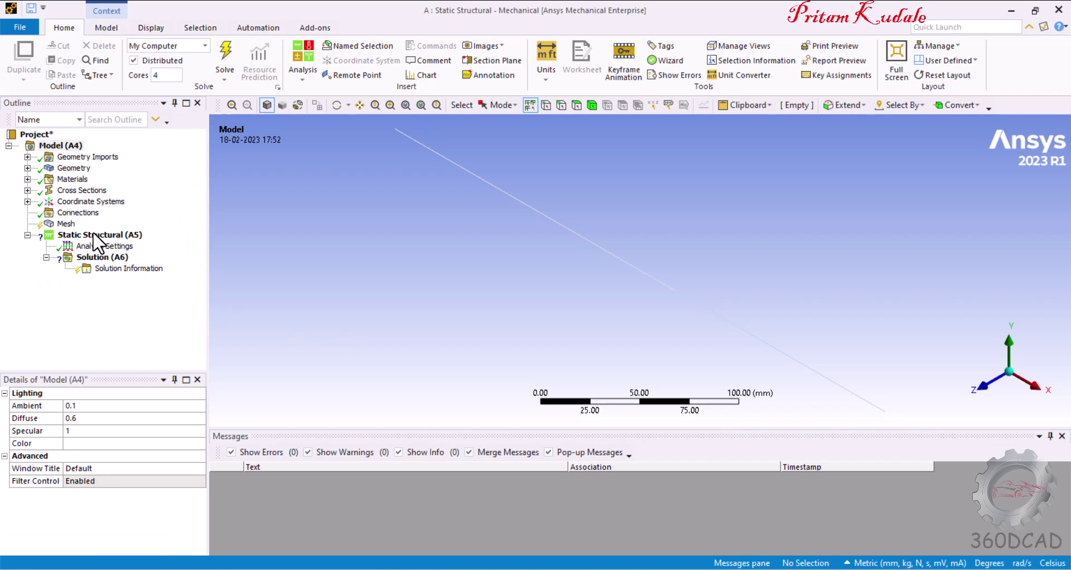
- Insert a mesh sizing control and scope it to all three edges of the stepped bar
right_click(63, 223)
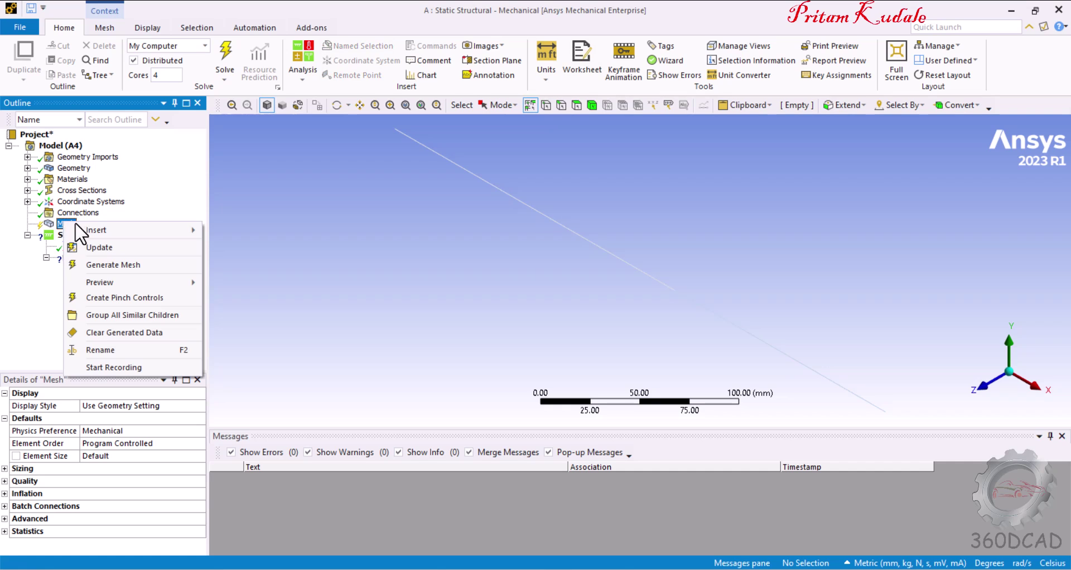
mouse_move(105, 229)
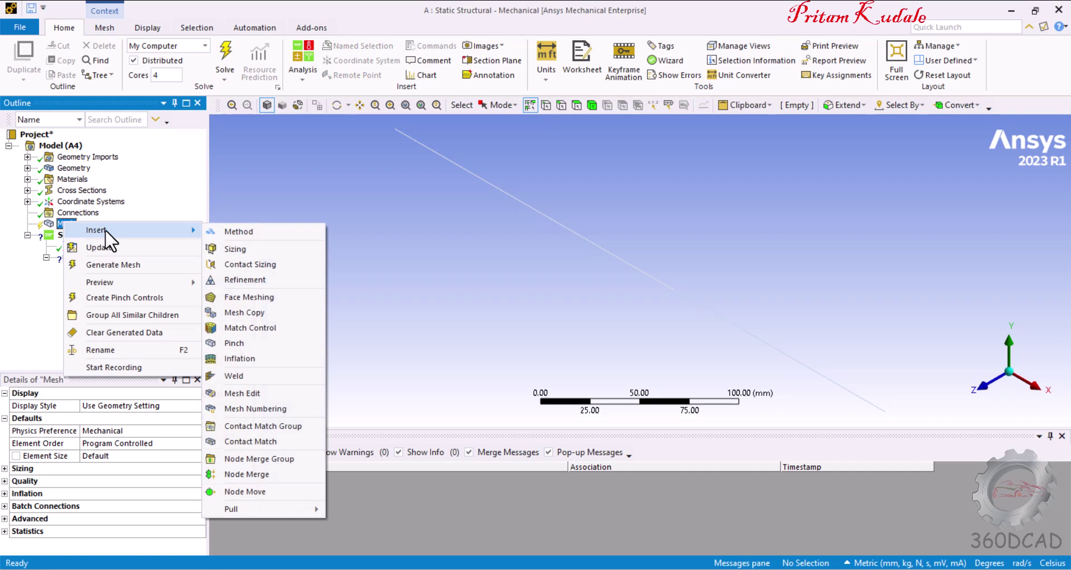
click(263, 250)
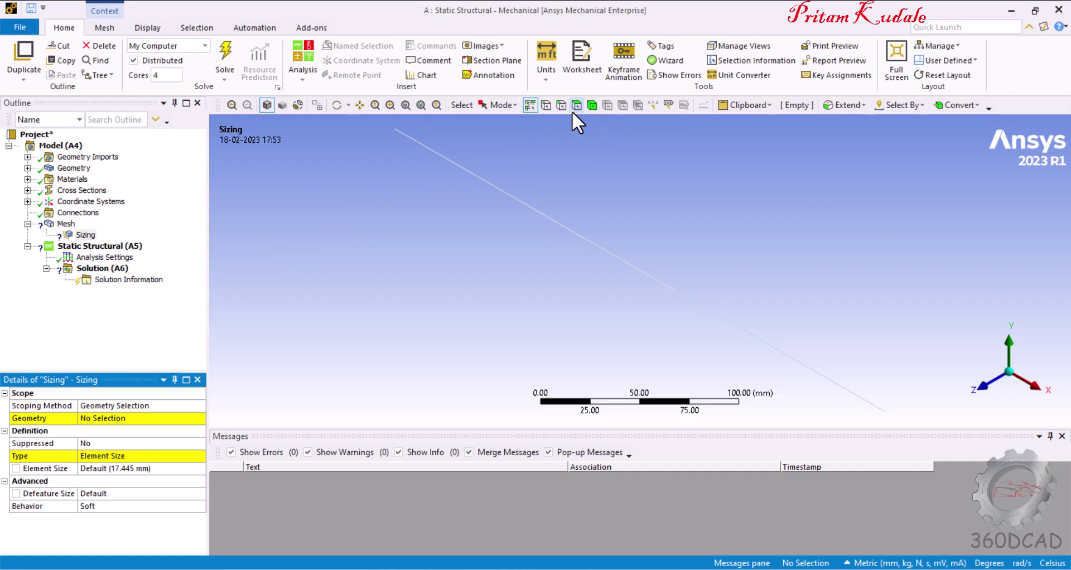
click(482, 166)
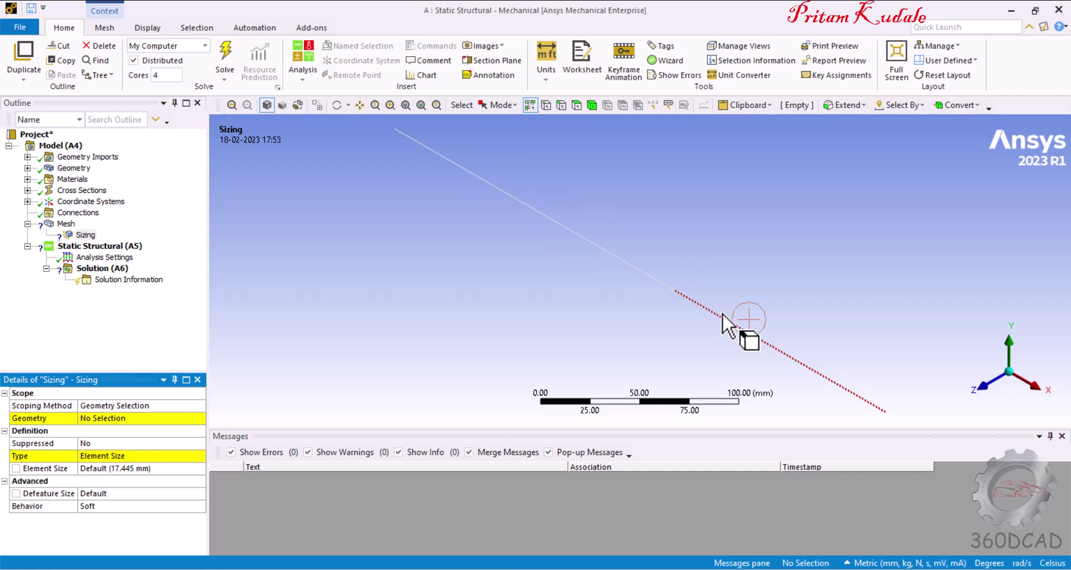
click(561, 104)
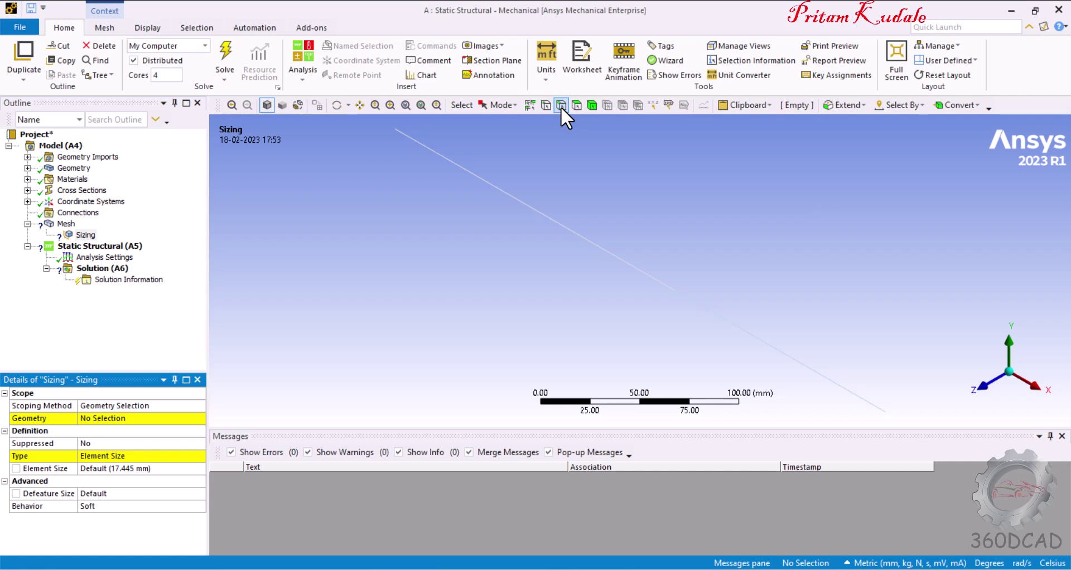
click(485, 176)
ctrl+click(554, 221)
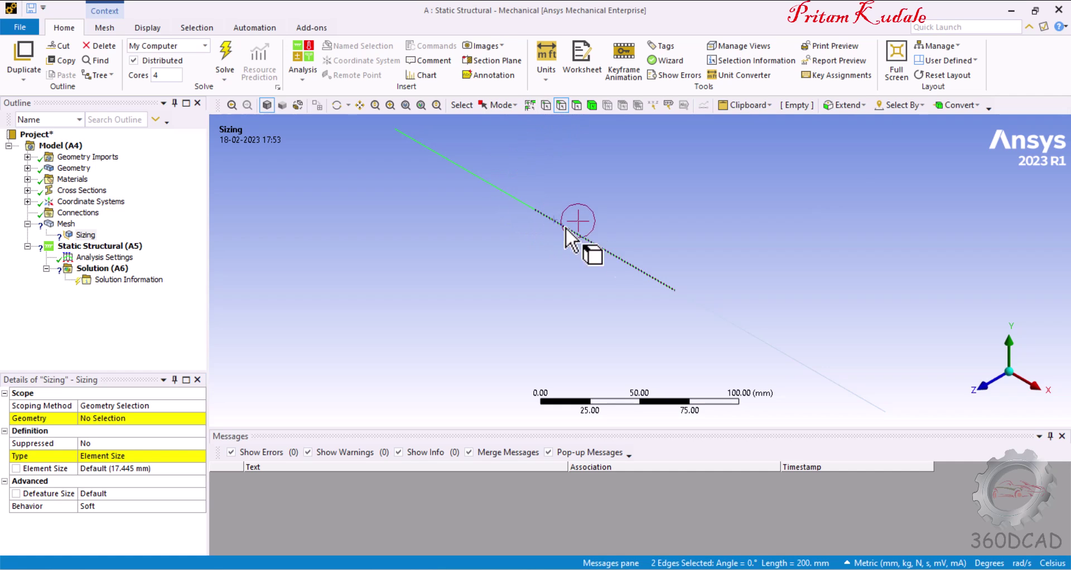
ctrl+click(728, 319)
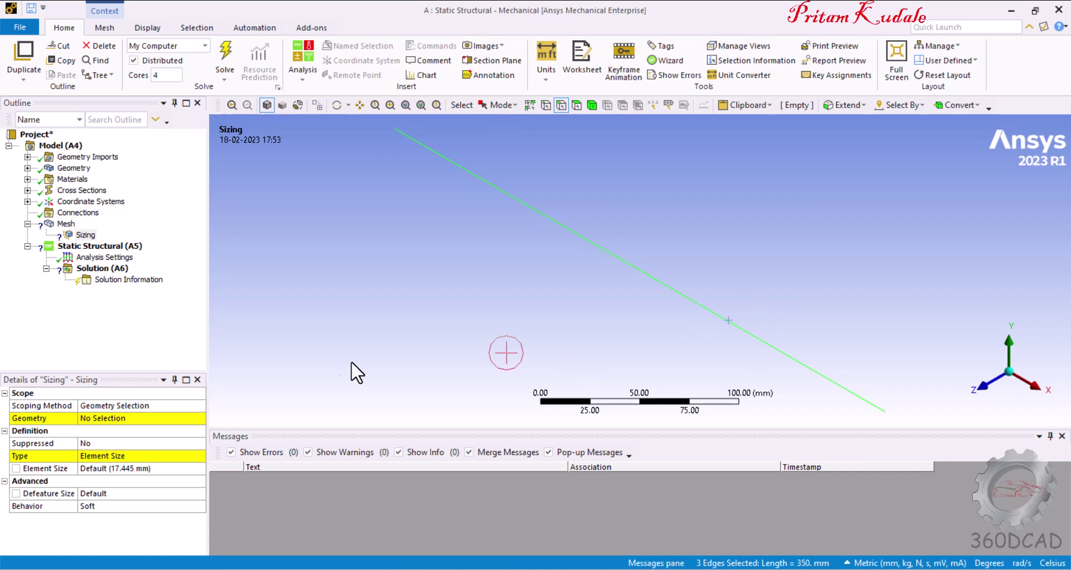
click(98, 419)
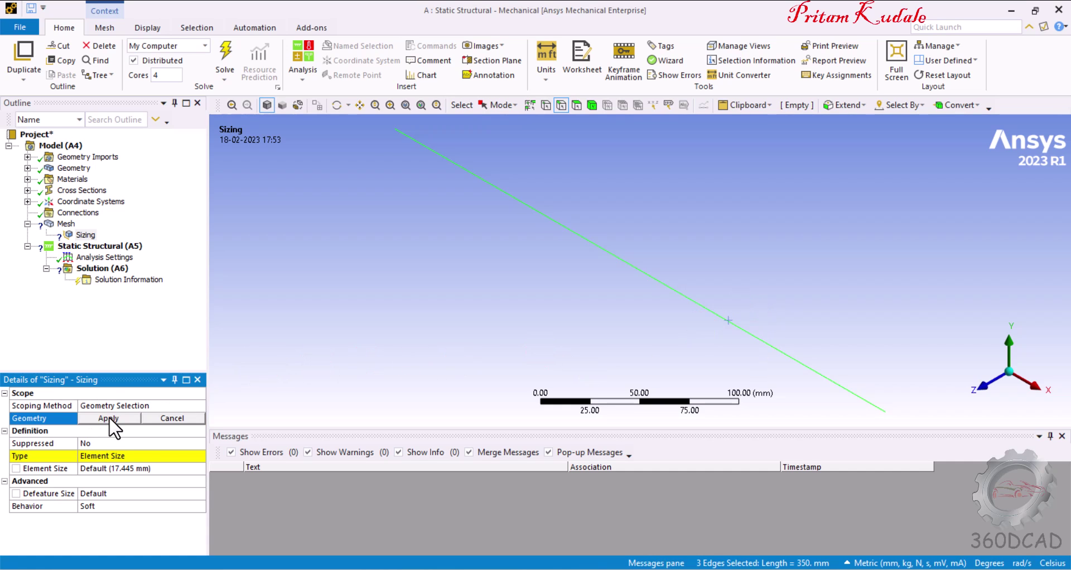
click(101, 418)
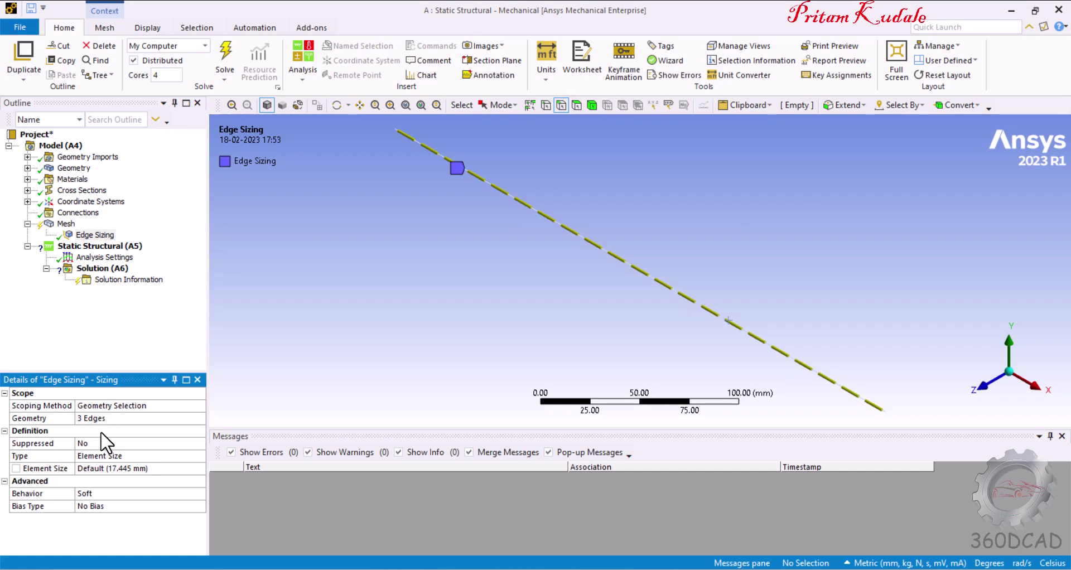
- Define the edge sizing by Number of Divisions with a value of 1 and generate the mesh
click(140, 456)
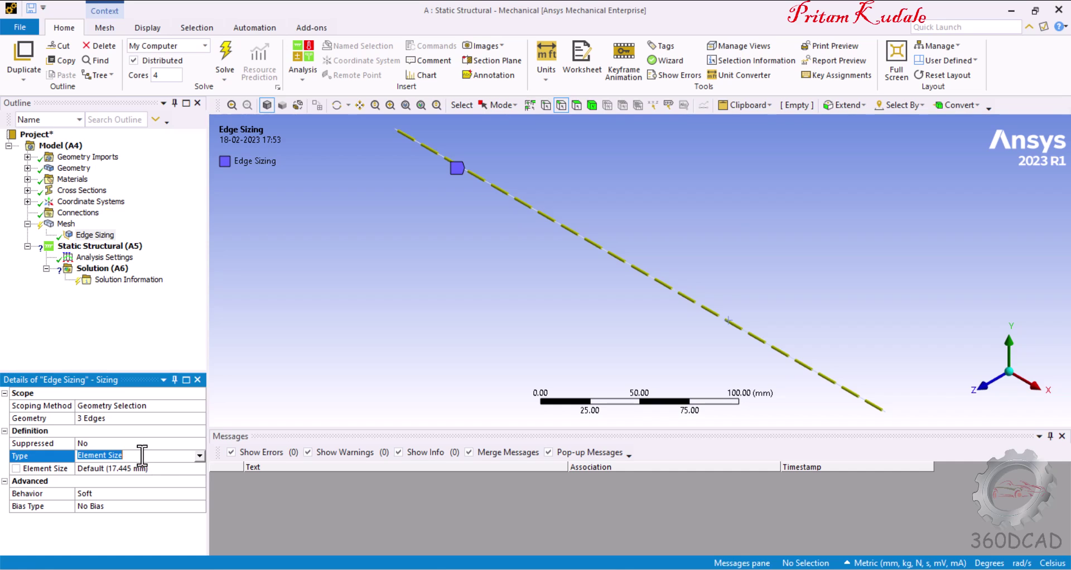
click(201, 457)
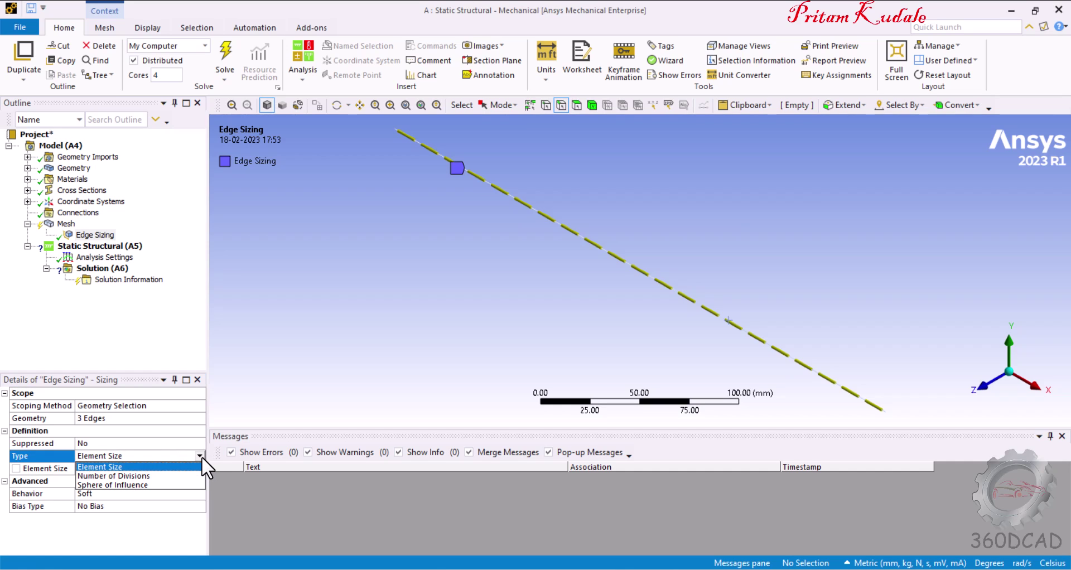
click(155, 476)
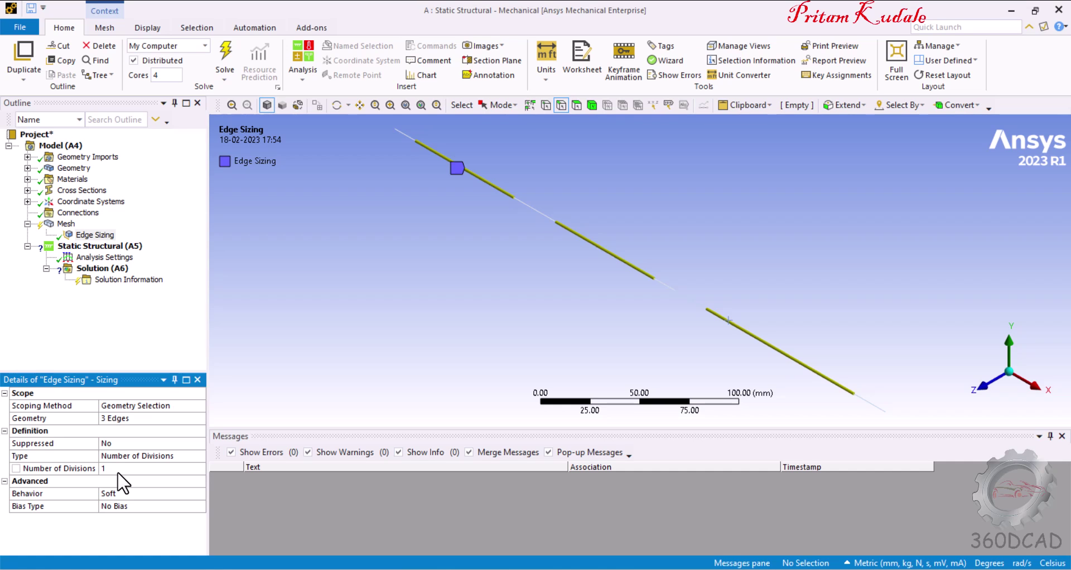
right_click(66, 224)
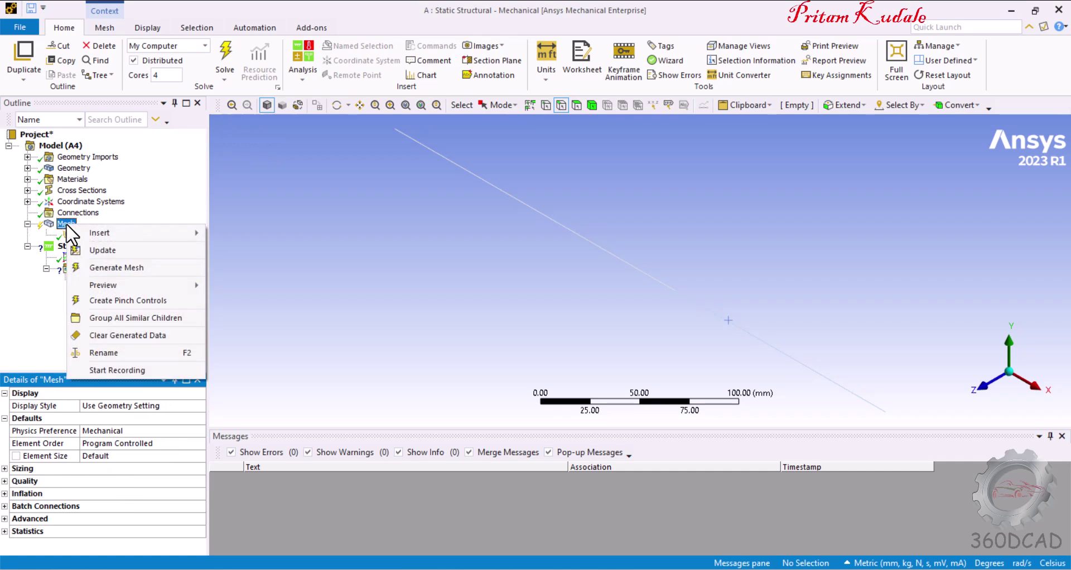
click(157, 272)
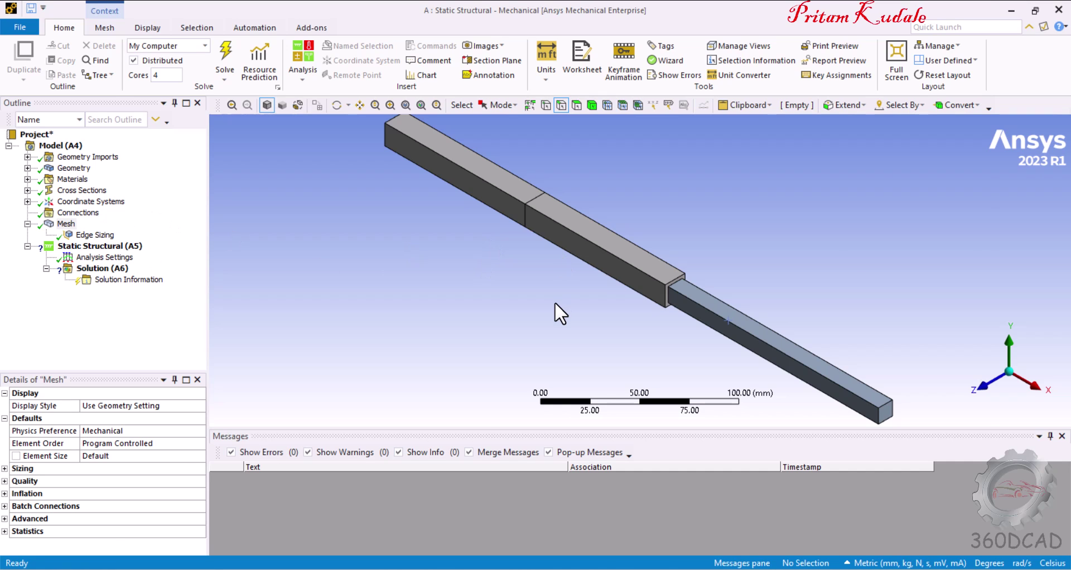
- Check the support in the browser's problem figure, return to Mechanical, and add a fixed support at the thick section's free end vertex
key(alt+Tab)
key(alt+Tab)
key(alt+Tab)
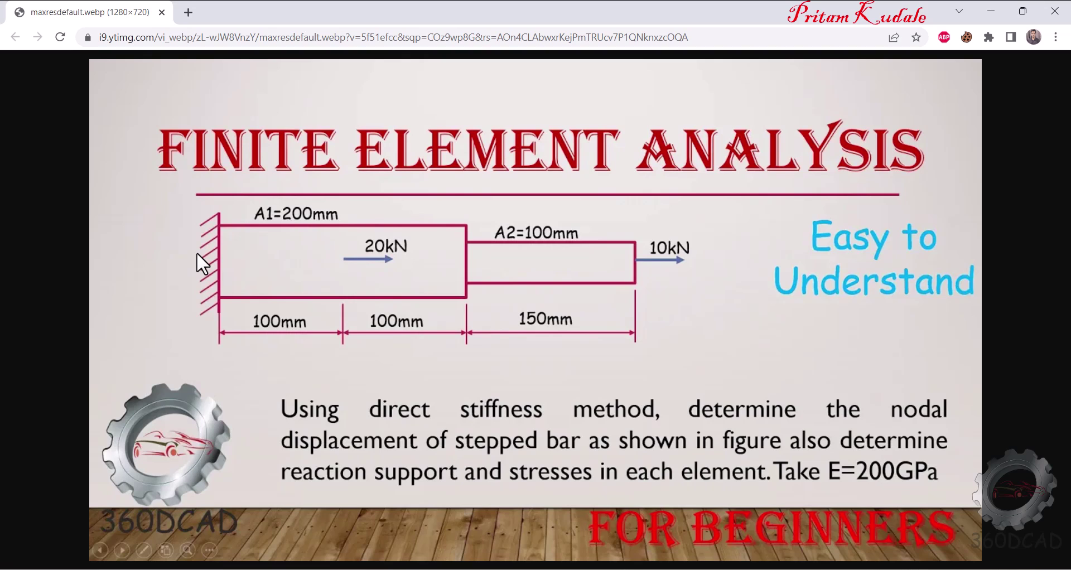
key(alt+Tab)
key(alt+Tab)
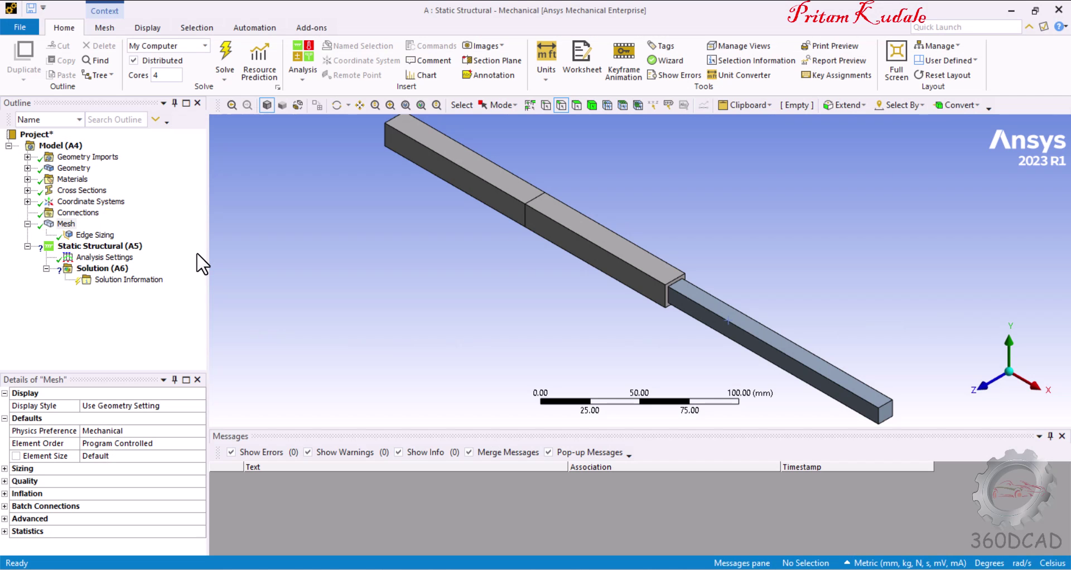
click(89, 246)
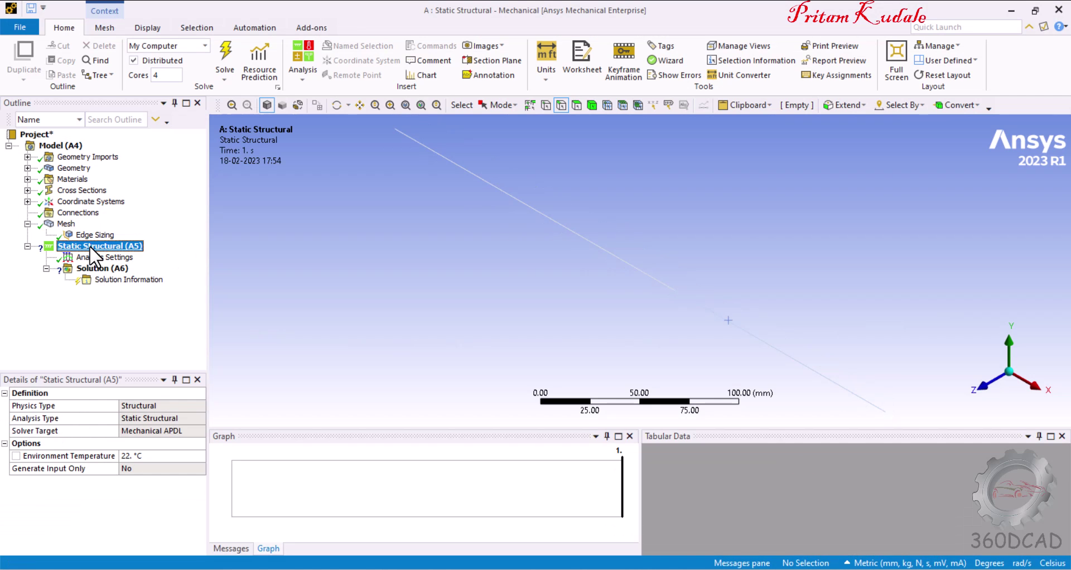
right_click(89, 246)
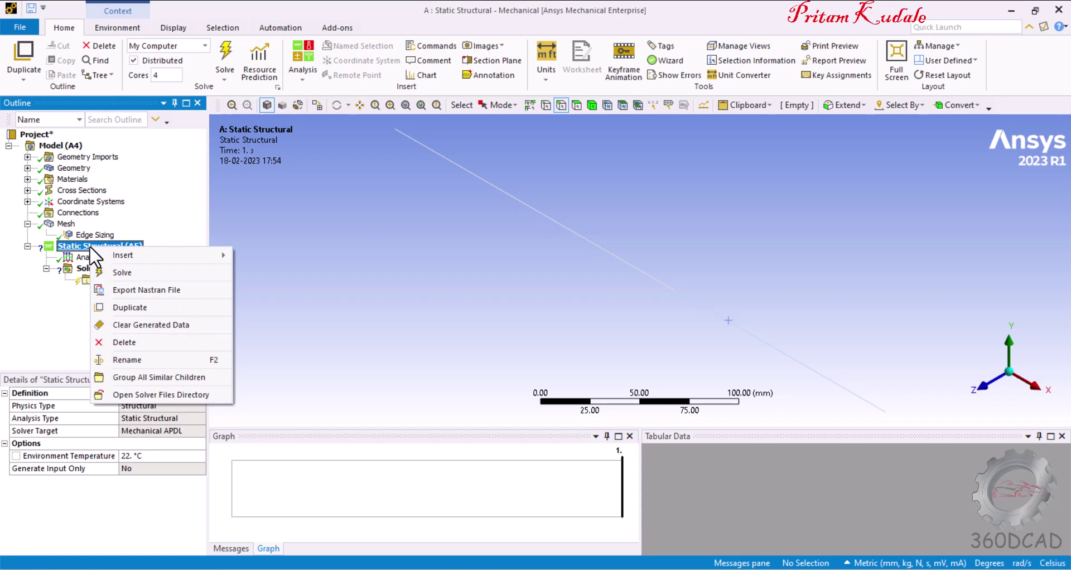
mouse_move(156, 257)
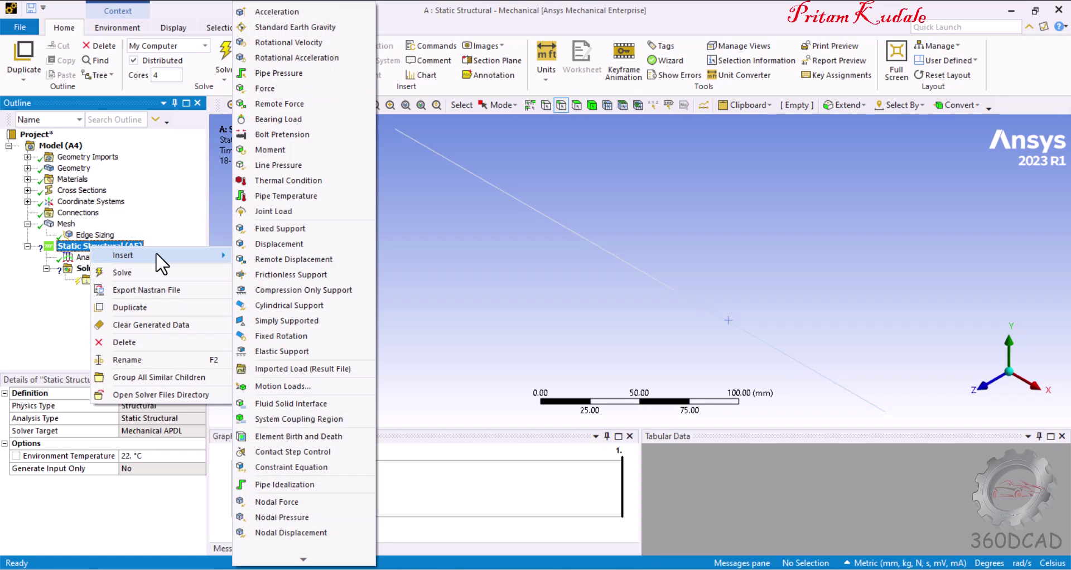
click(313, 229)
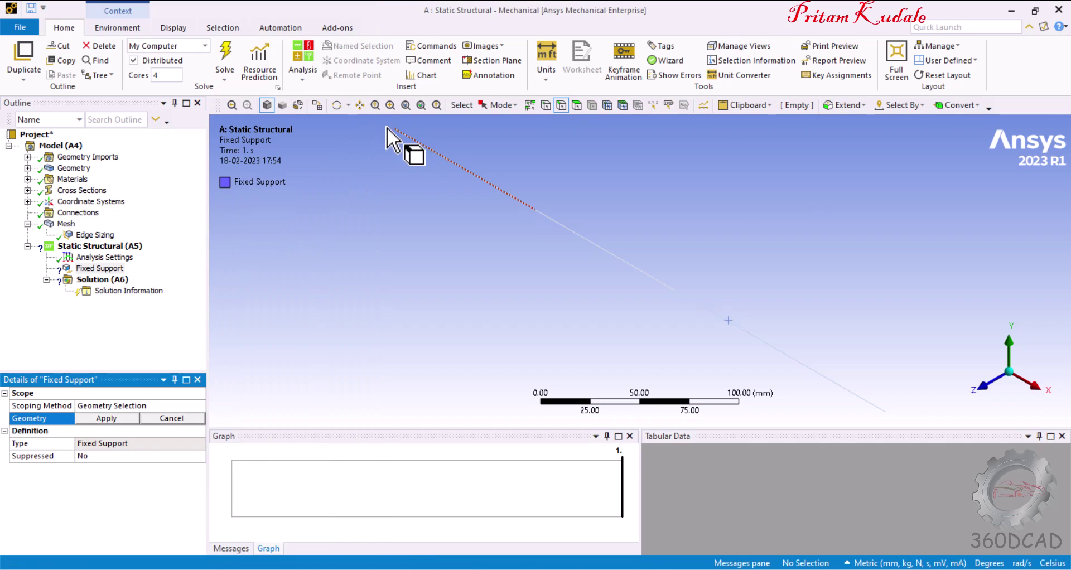
click(547, 106)
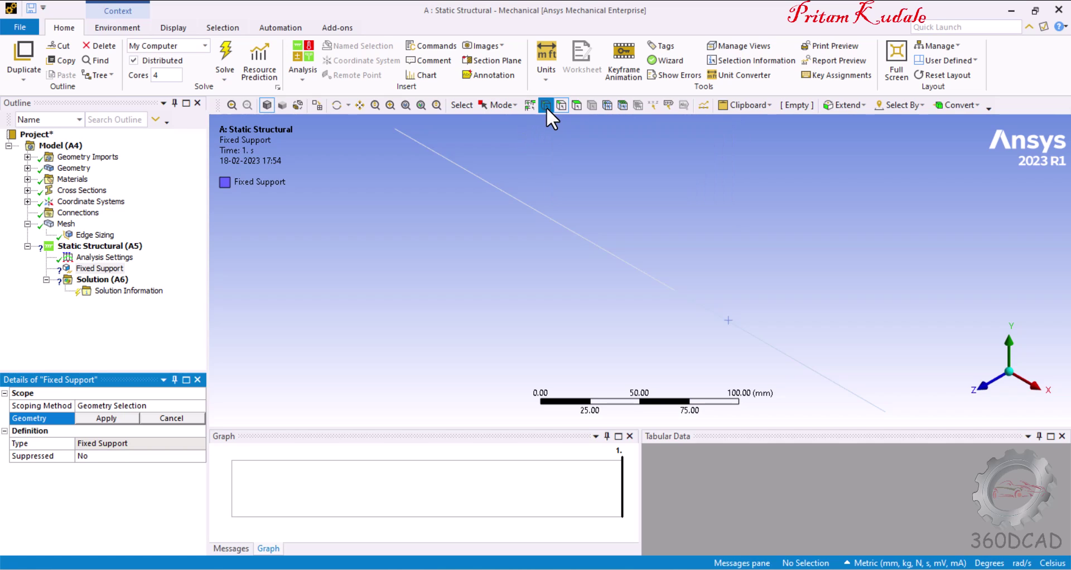
click(394, 130)
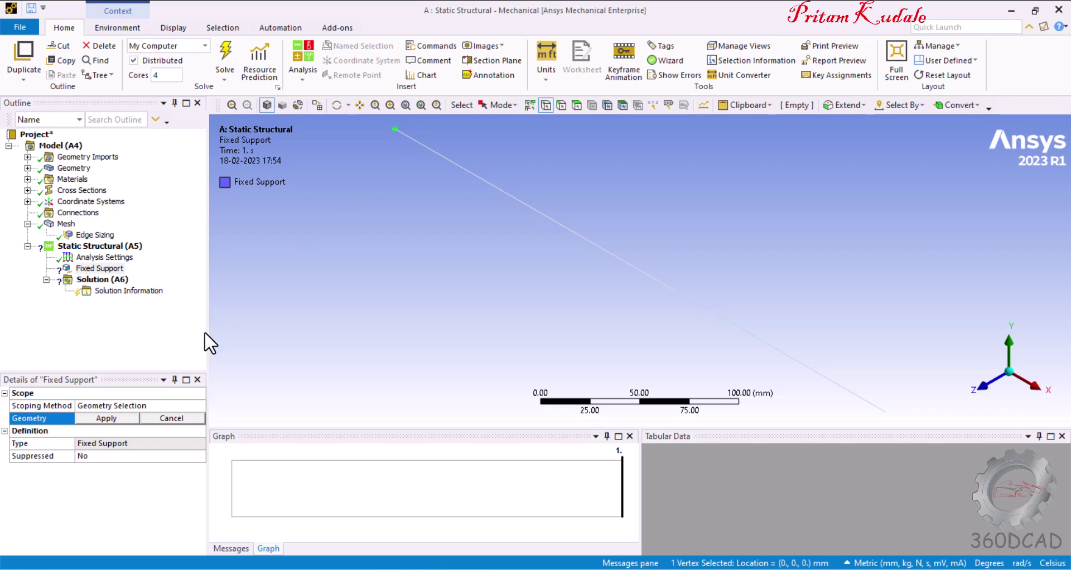
click(103, 419)
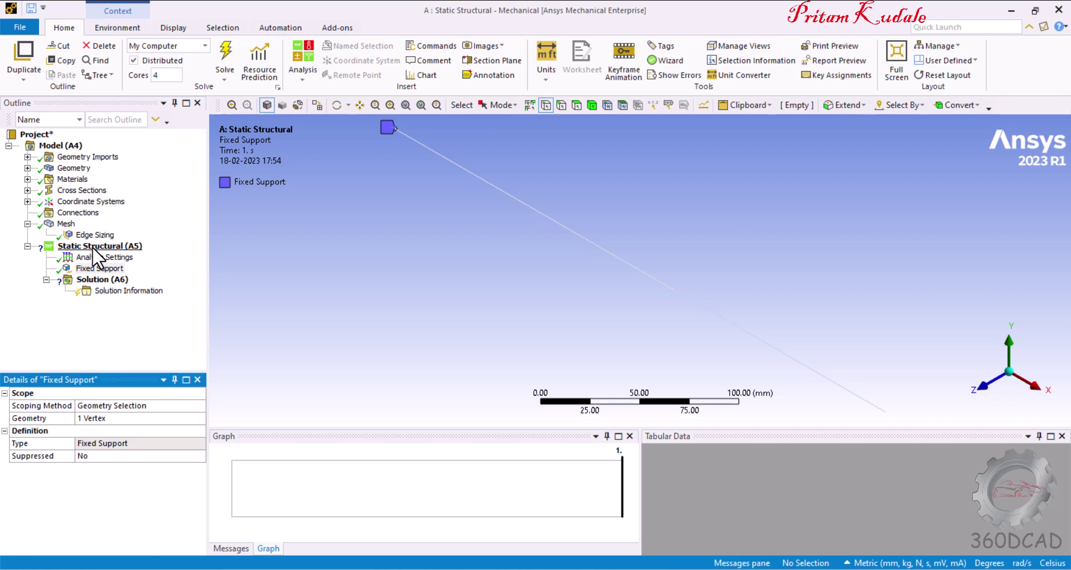
- Check the load location in the browser's figure, return to Mechanical, and insert a Force on the vertex 100 mm from the fixed end
key(alt+Tab)
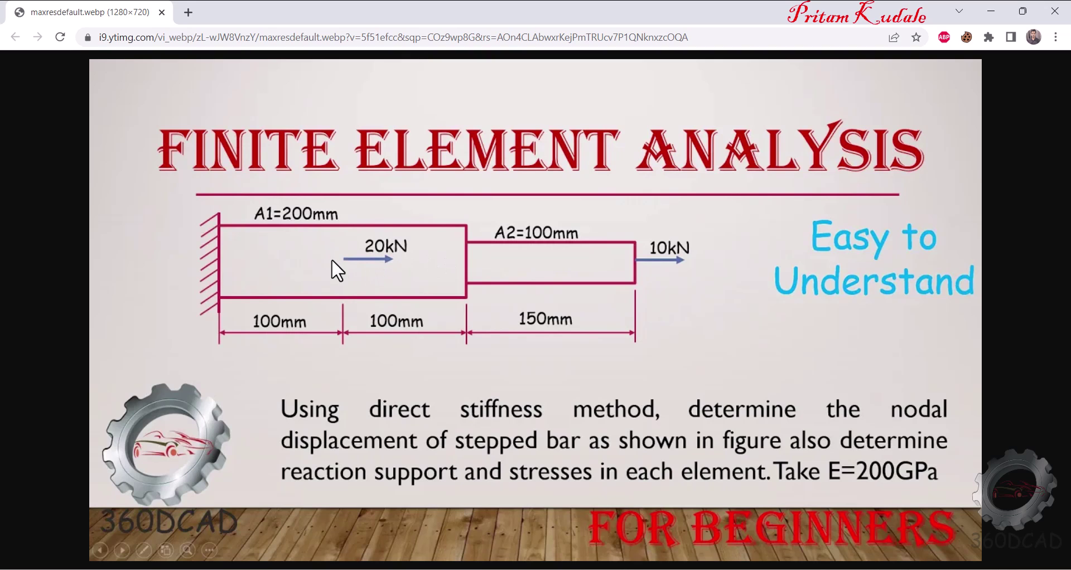
key(alt+Tab)
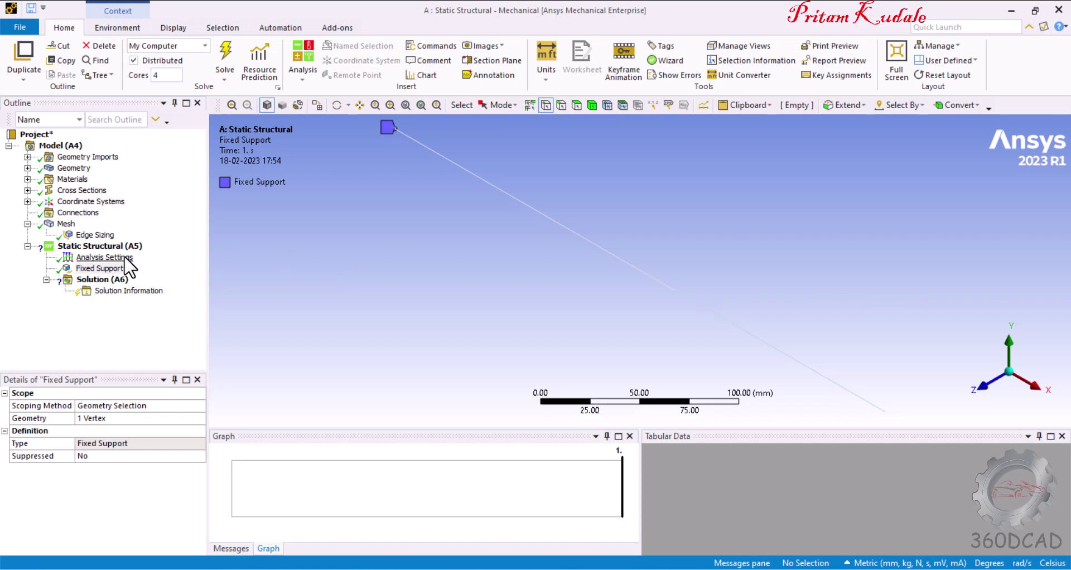
right_click(92, 246)
mouse_move(151, 258)
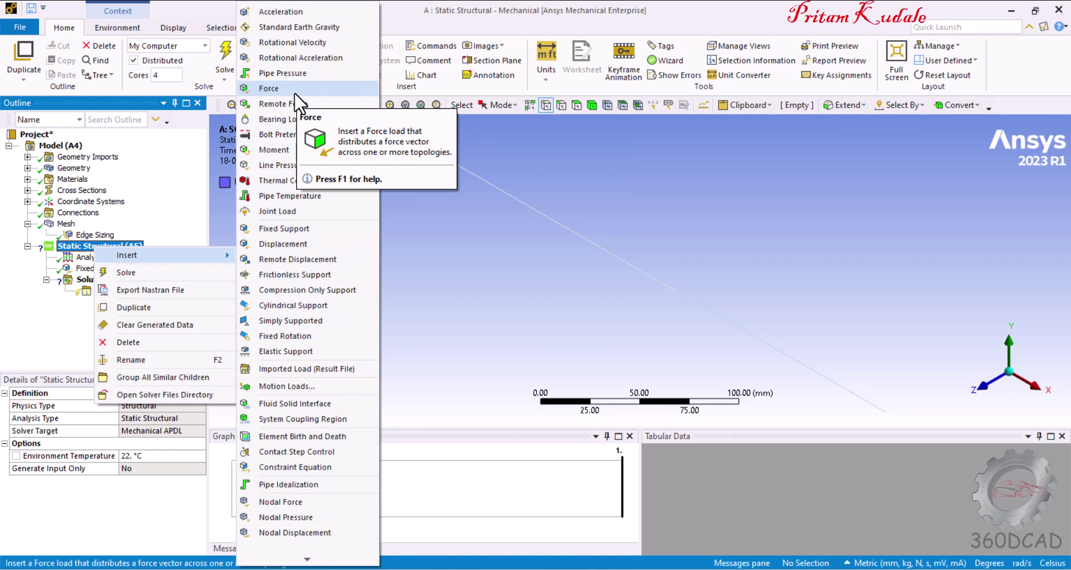
click(269, 88)
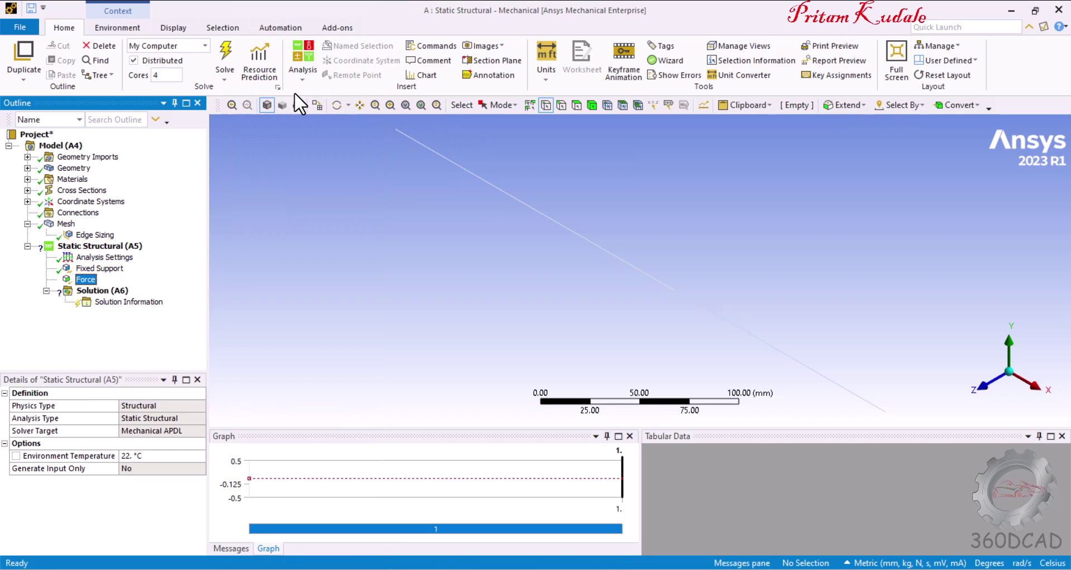
click(534, 210)
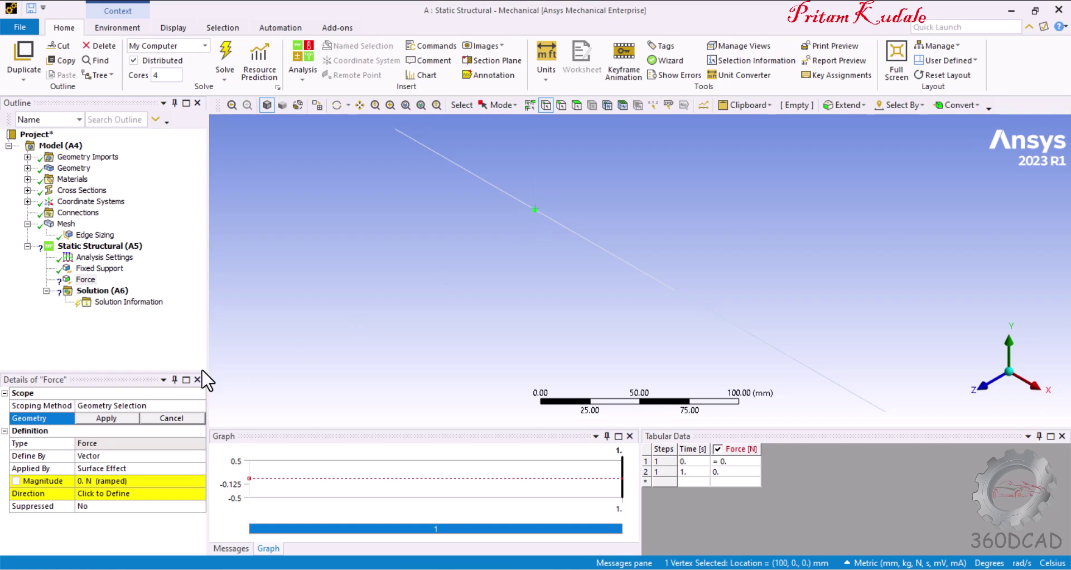
click(106, 419)
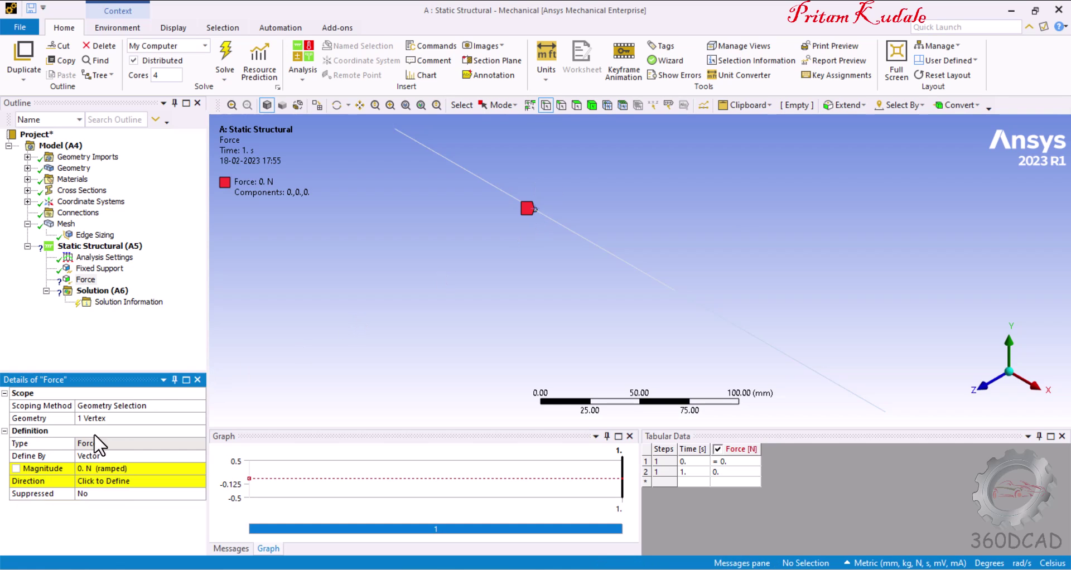
- Define the force by Components and set its X component to 20e3 N
click(93, 453)
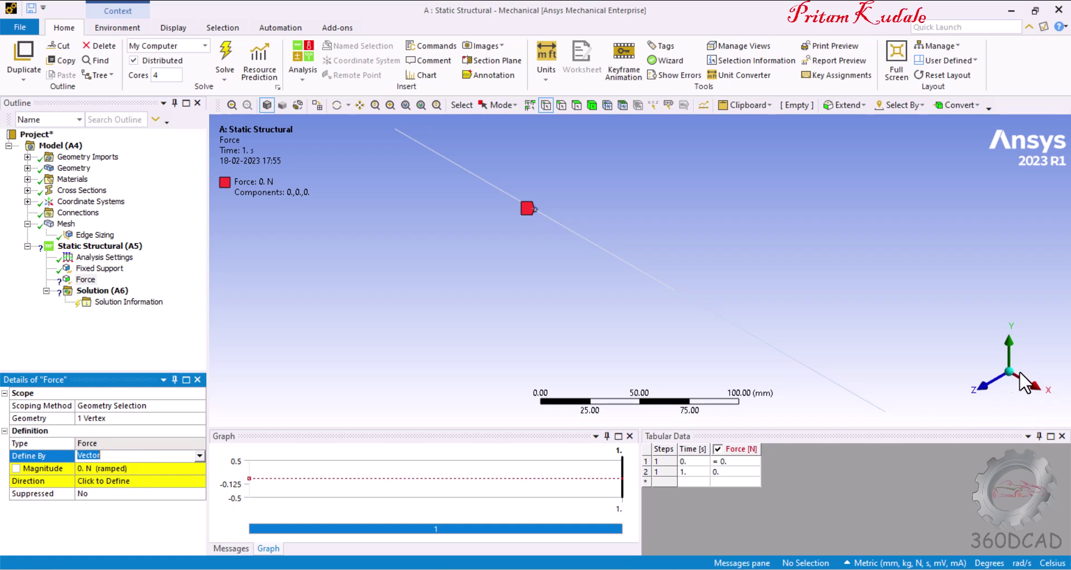
click(199, 457)
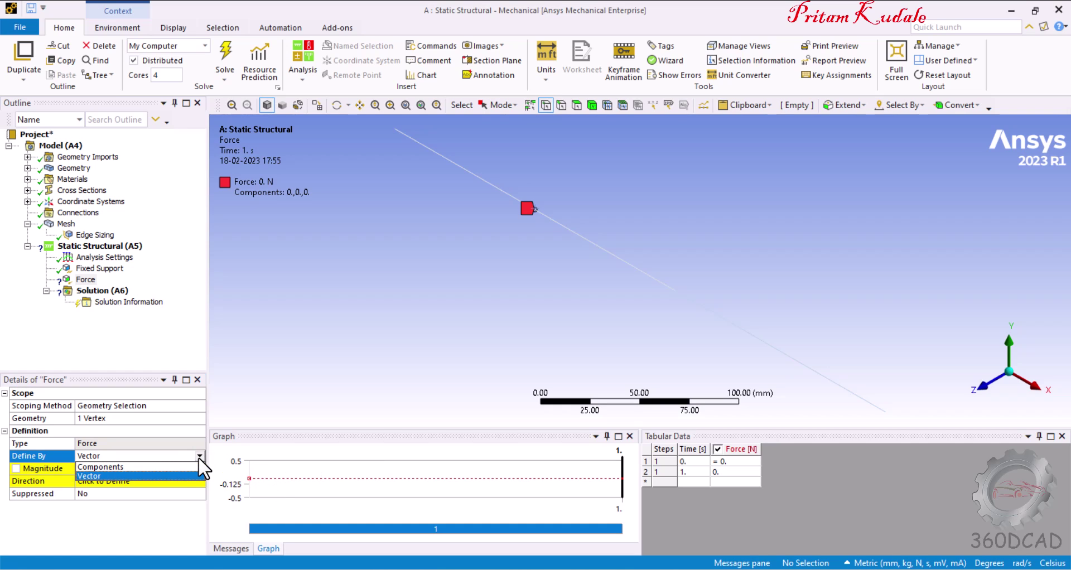
click(170, 466)
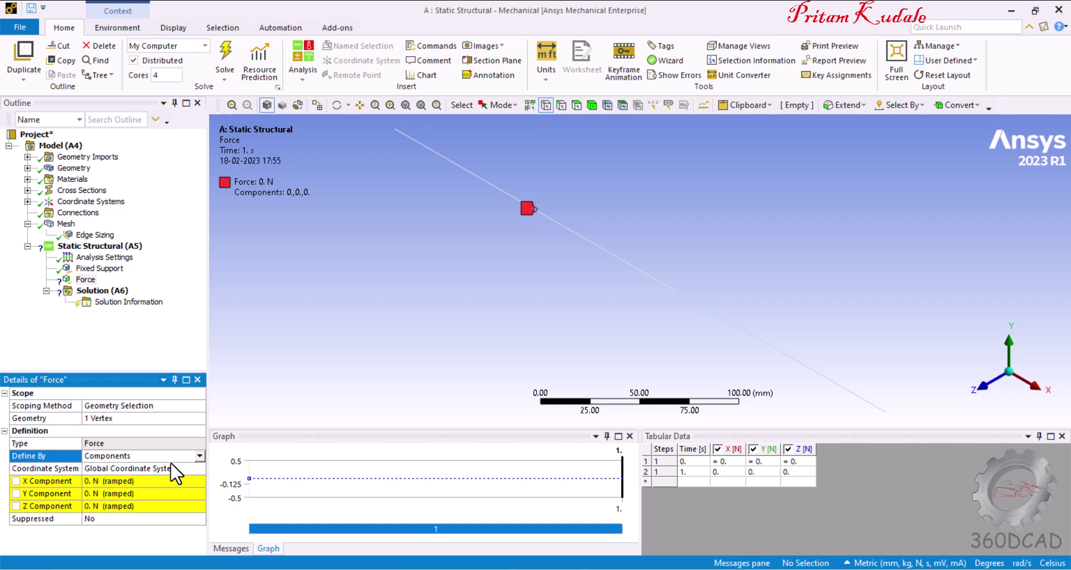
click(121, 480)
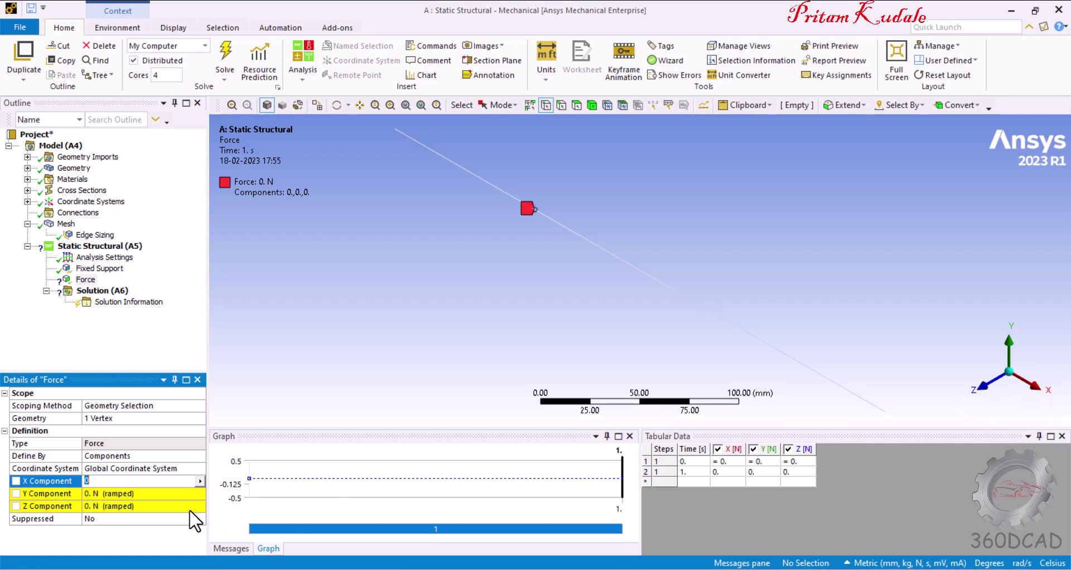
text(20)
text(e3)
key(Return)
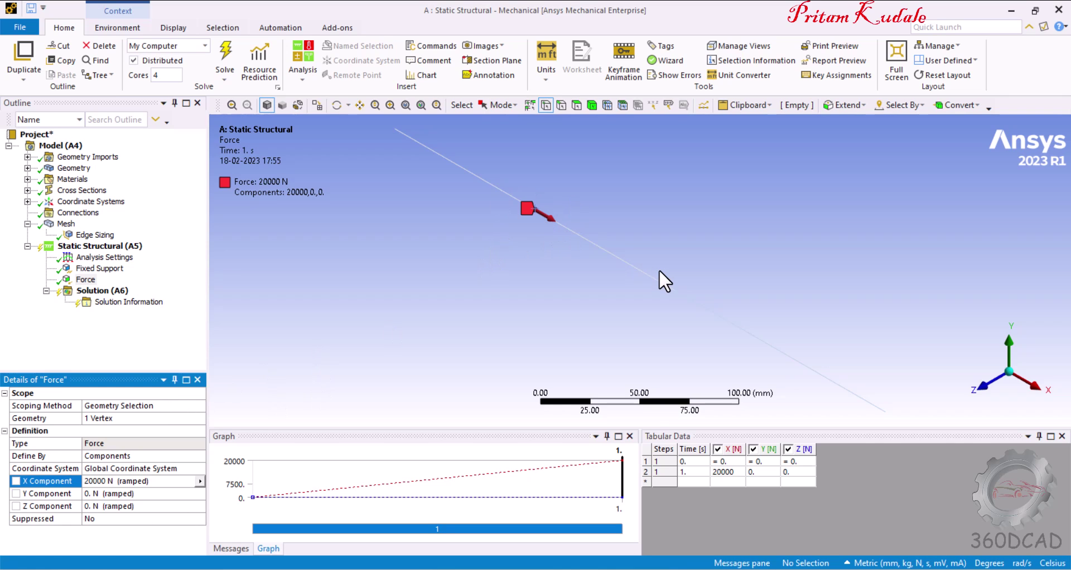
- Insert a second Force under Static Structural and scope it to the vertex at the thin section's free end
click(82, 246)
right_click(82, 246)
mouse_move(118, 253)
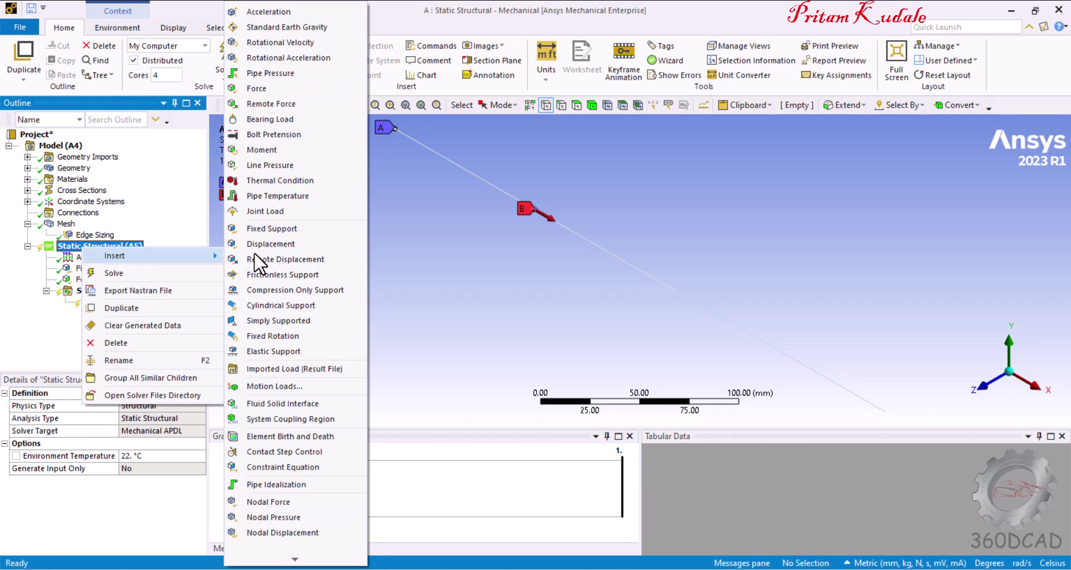
click(286, 88)
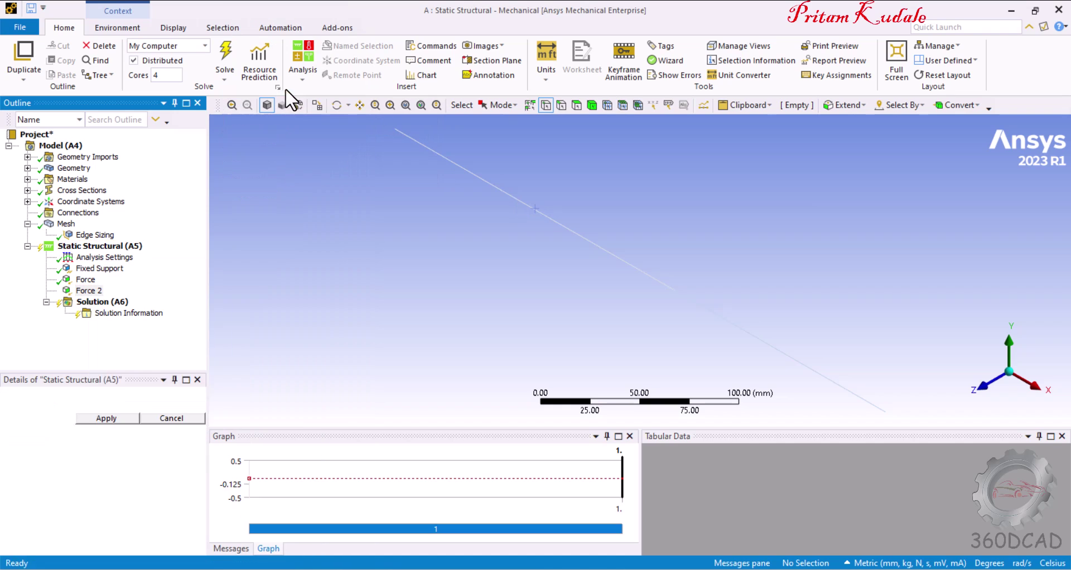
click(886, 412)
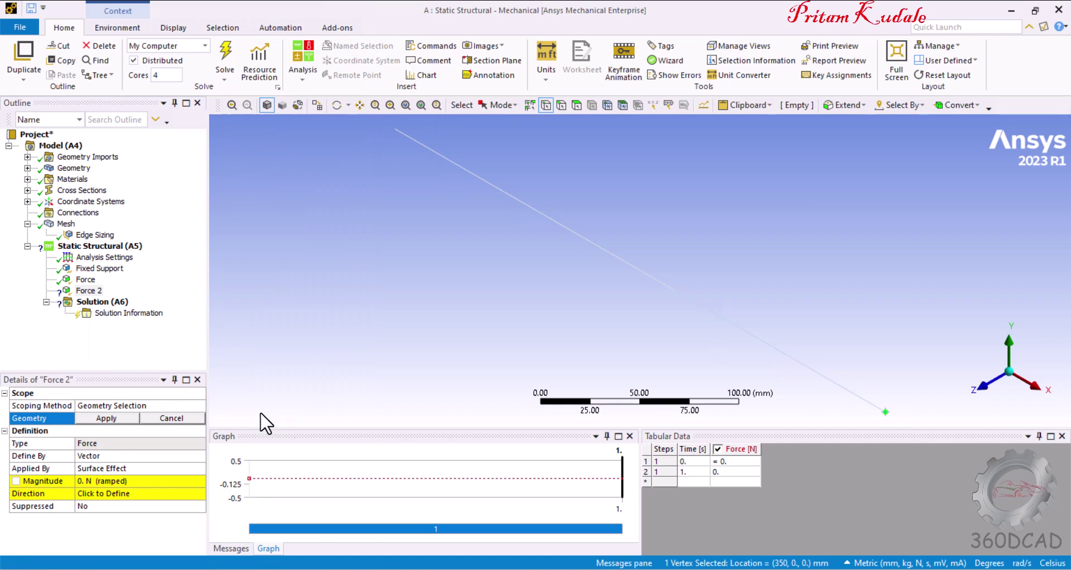
click(102, 419)
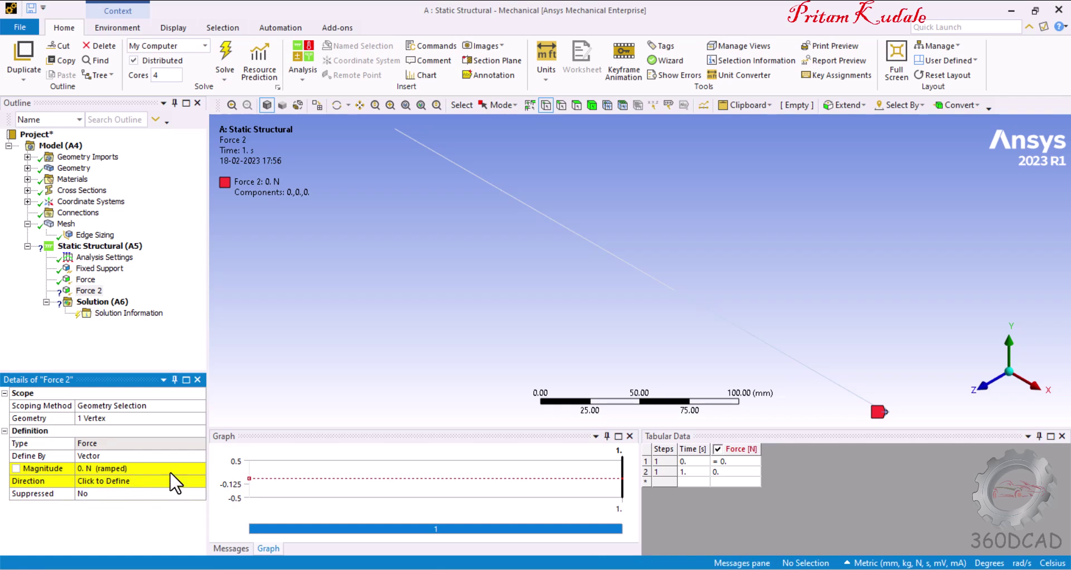
- Define the second force by Components and set its X component to 10e3 N
click(203, 457)
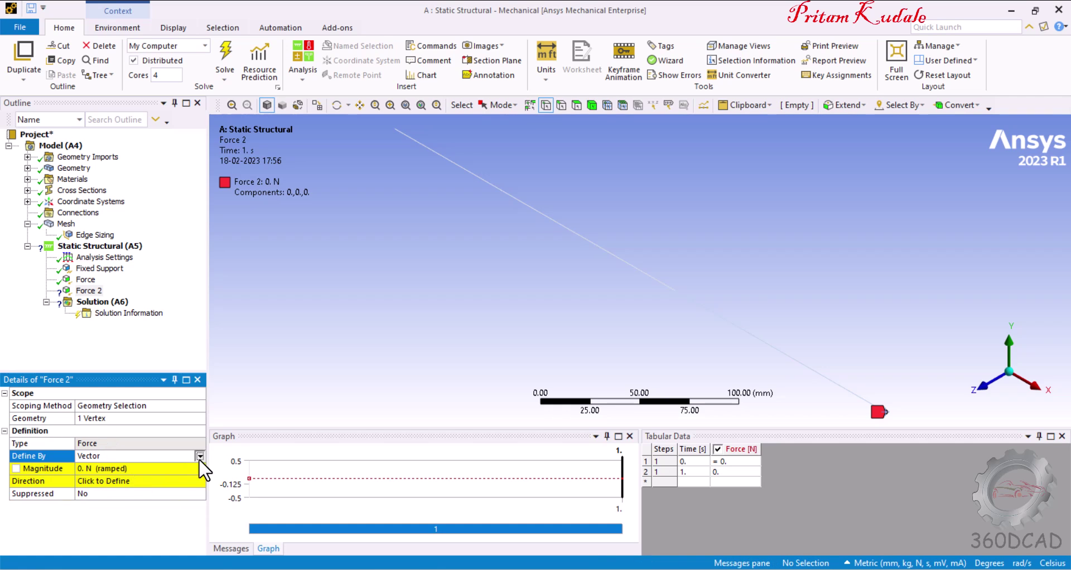
click(200, 455)
click(170, 465)
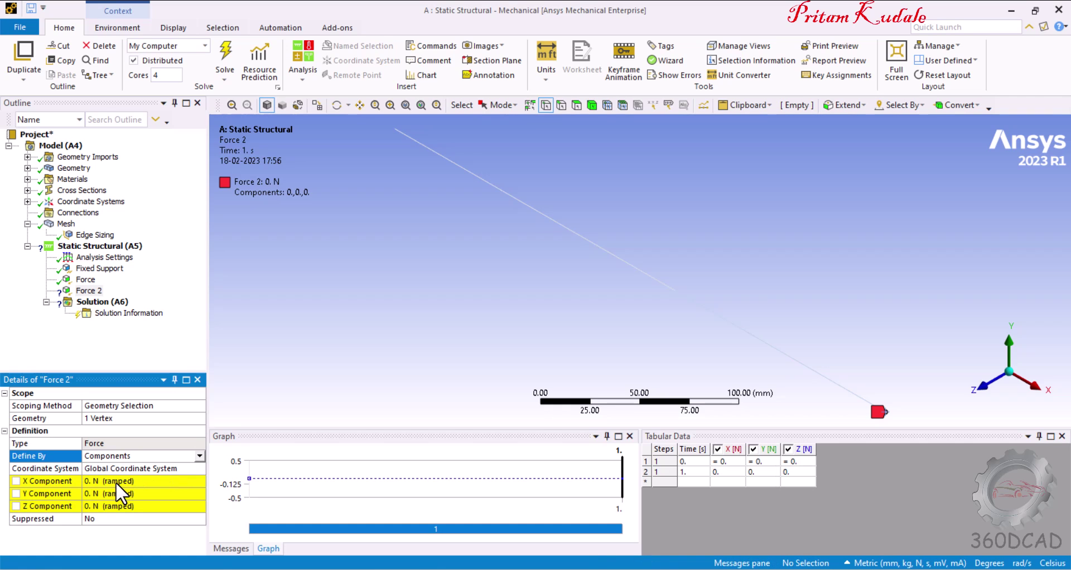
click(114, 481)
text(10e3)
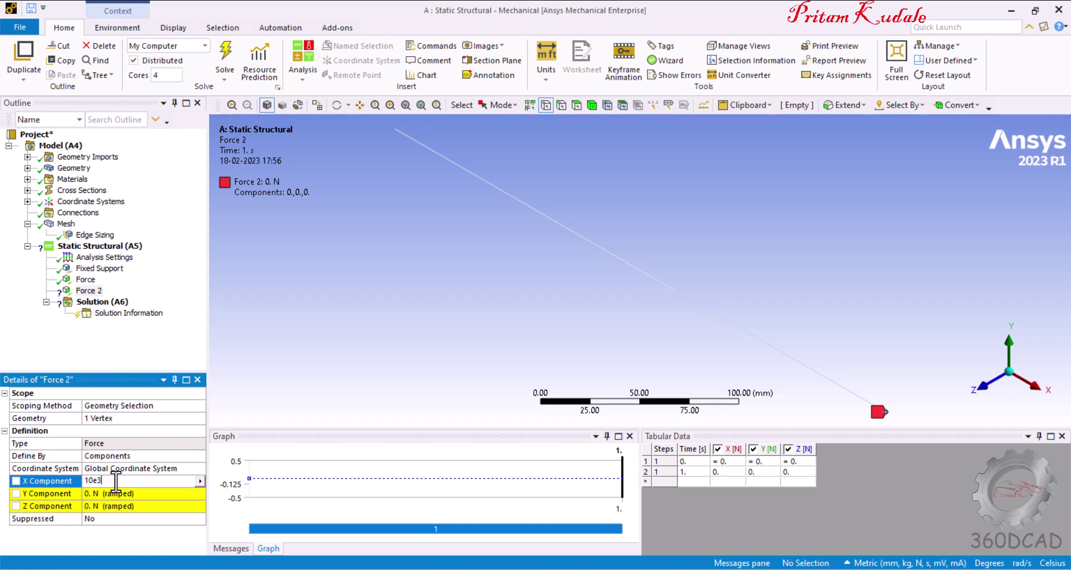
key(Return)
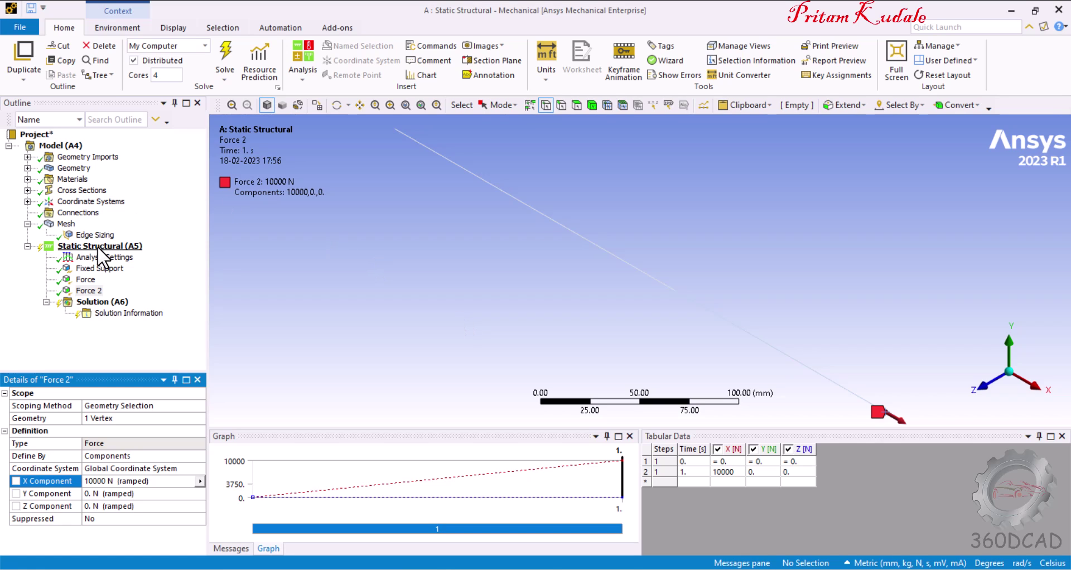
- Solve the static structural analysis
click(94, 301)
right_click(92, 298)
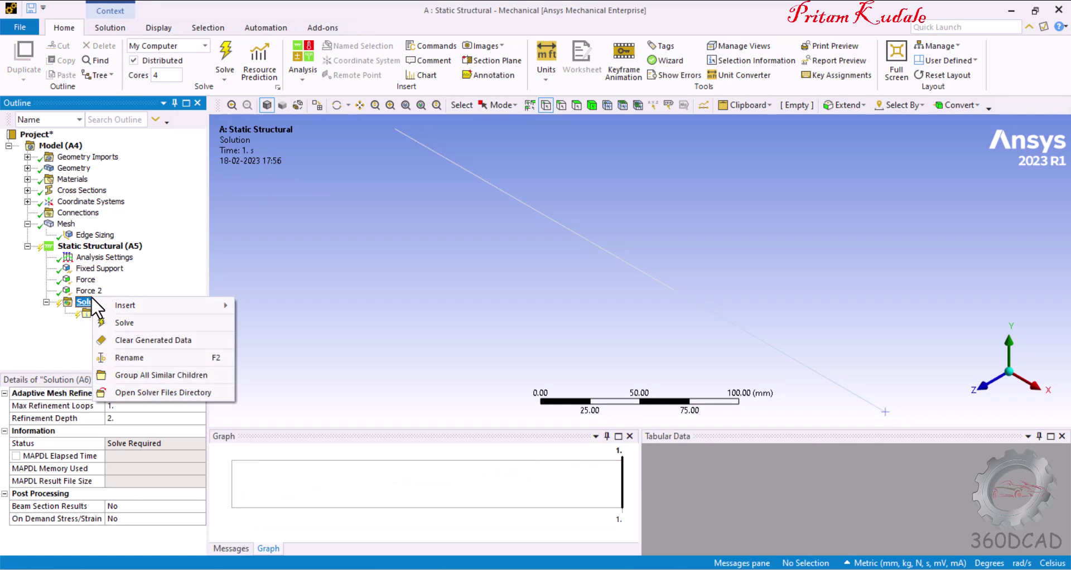
click(157, 322)
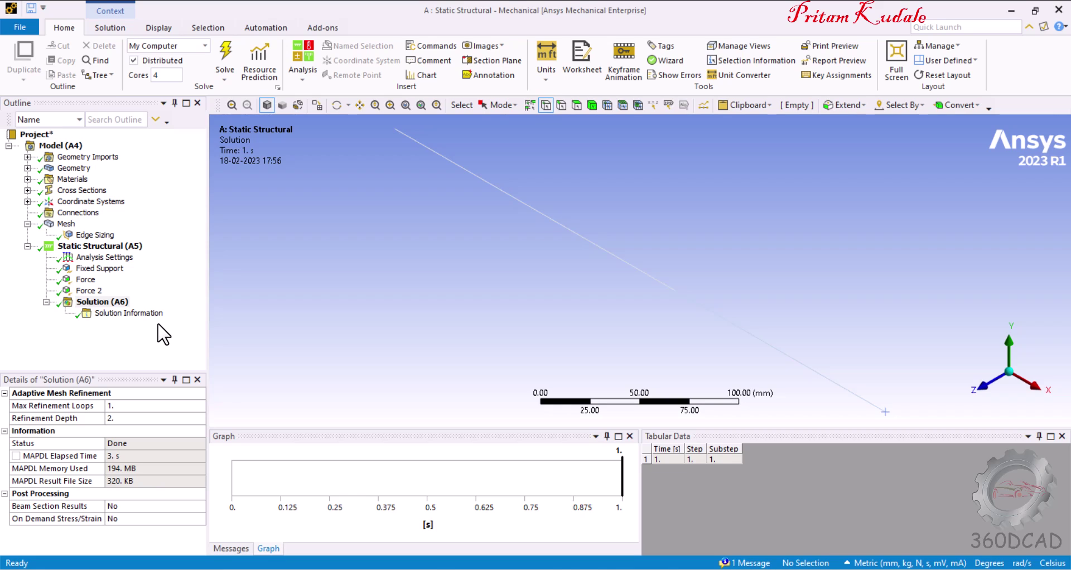
- Add a Total Deformation result for all bodies to the solution and evaluate all results
right_click(103, 302)
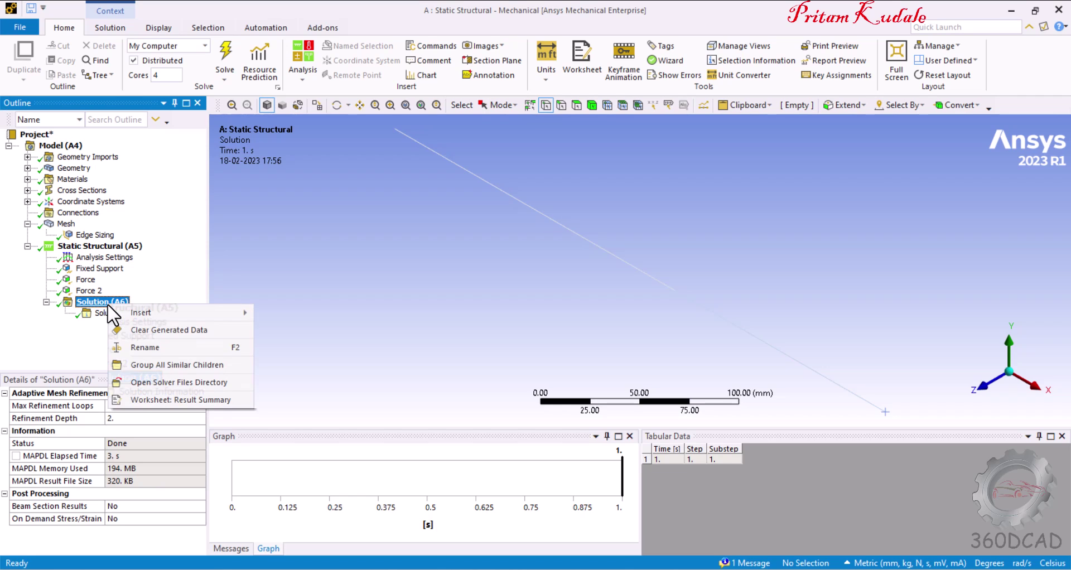
mouse_move(164, 316)
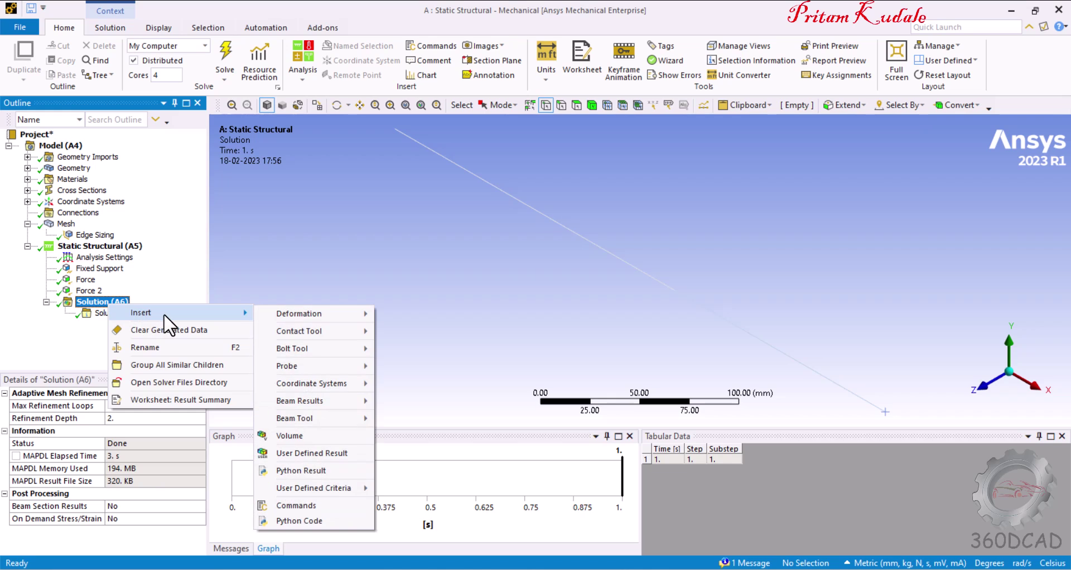
mouse_move(362, 315)
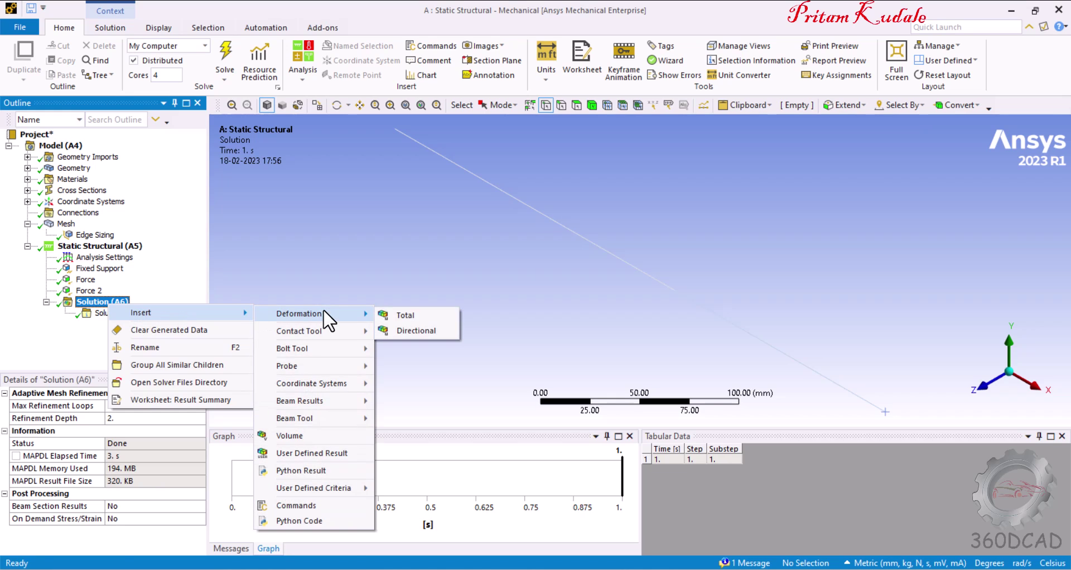
click(417, 316)
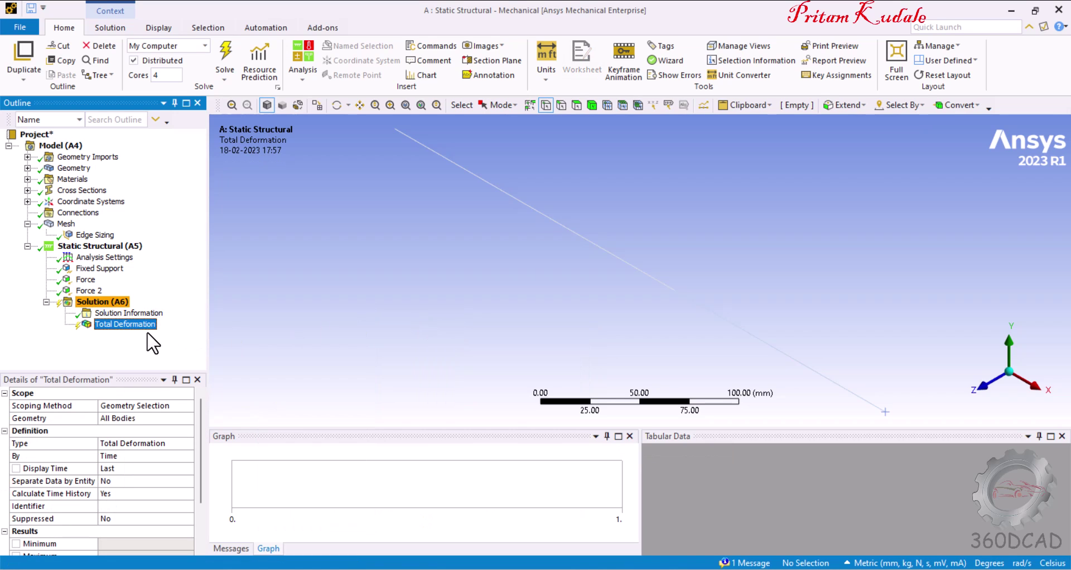
right_click(118, 329)
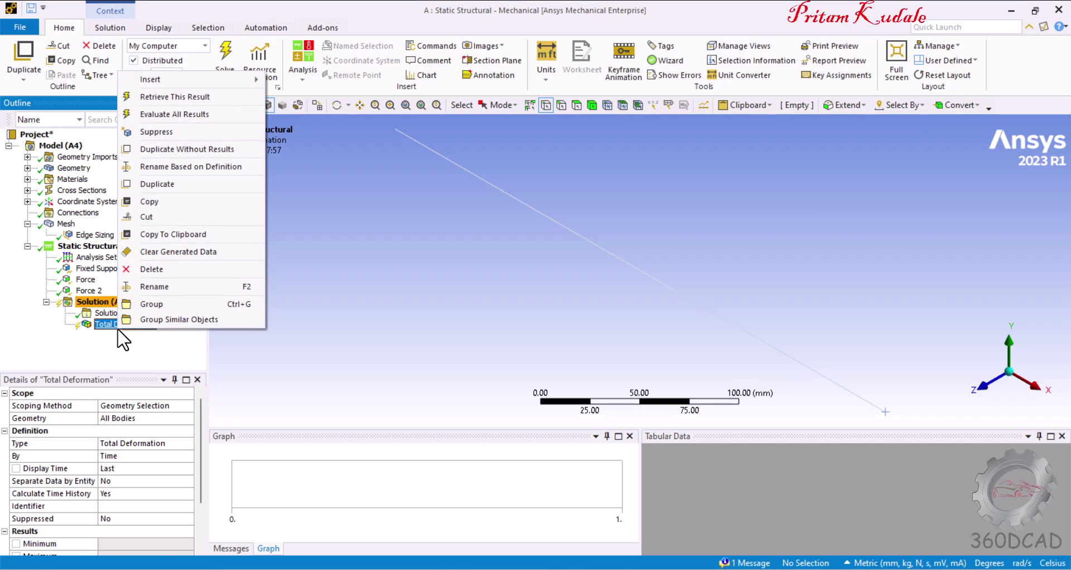
click(212, 116)
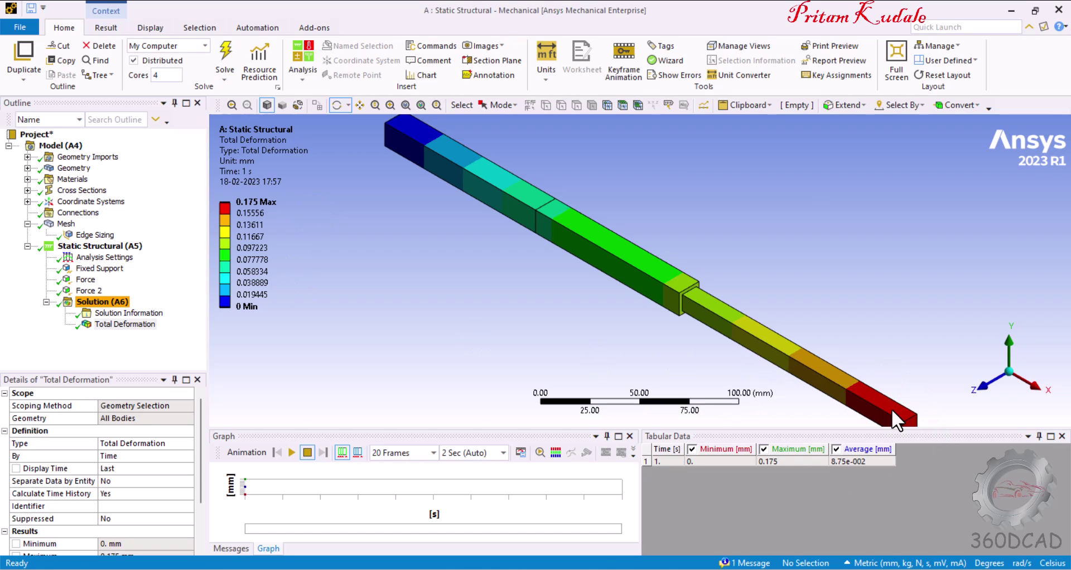
- Insert a Deformation probe in the solution and scope it to the thin section's free end vertex
right_click(82, 300)
mouse_move(156, 307)
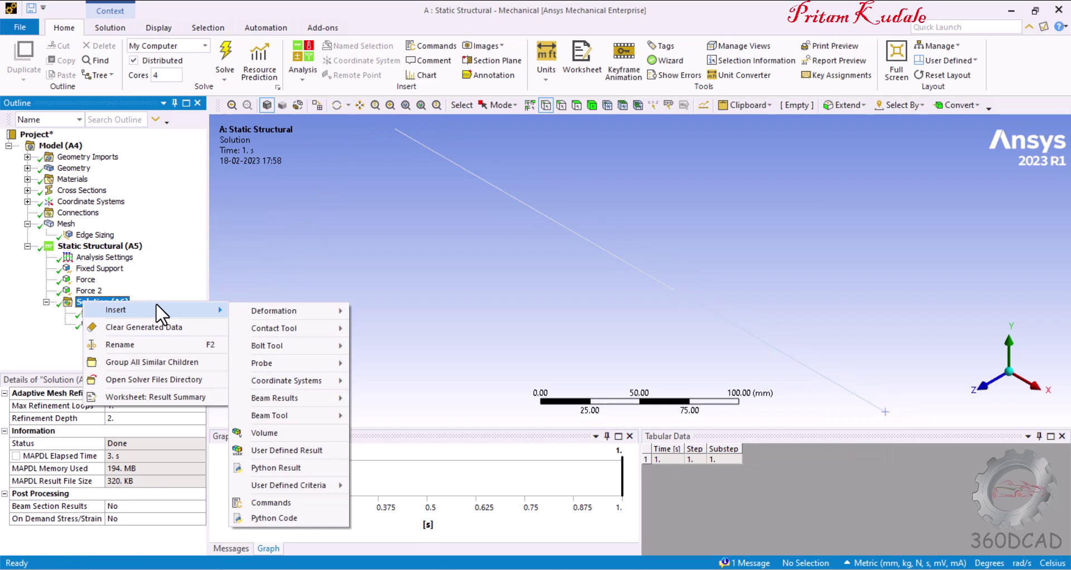
mouse_move(322, 367)
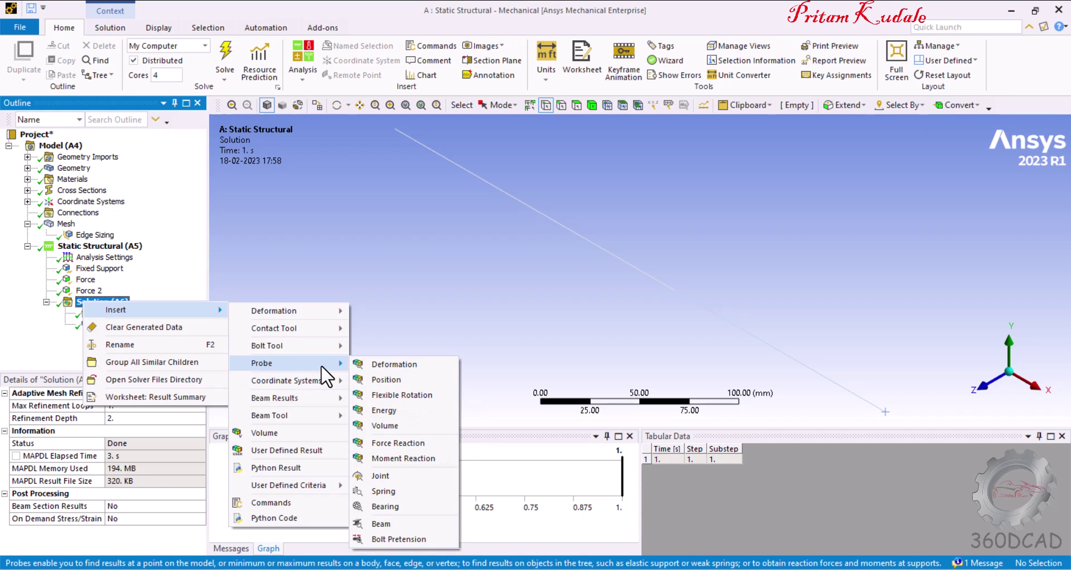
click(411, 365)
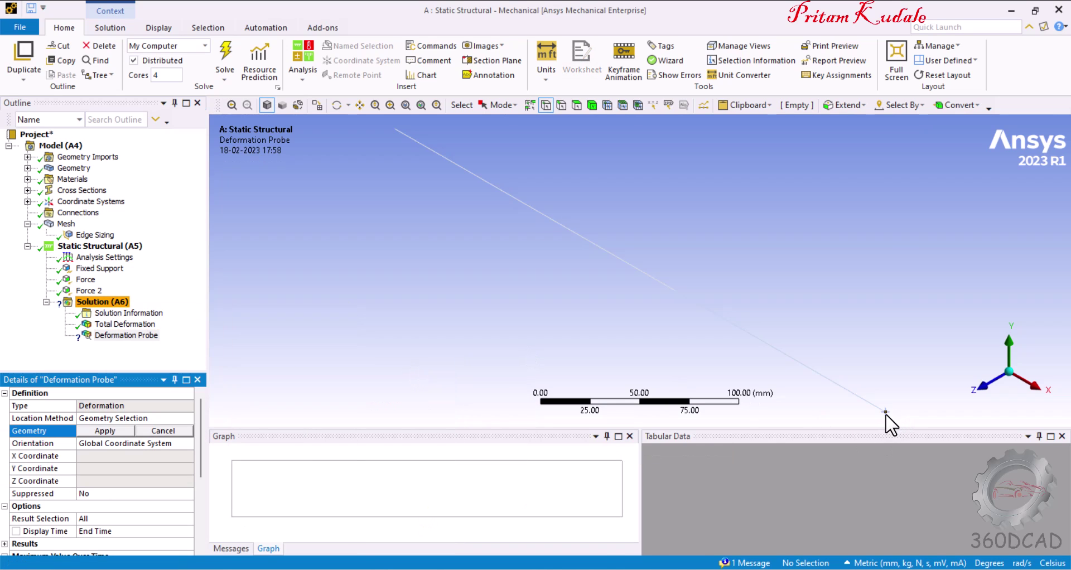
click(883, 414)
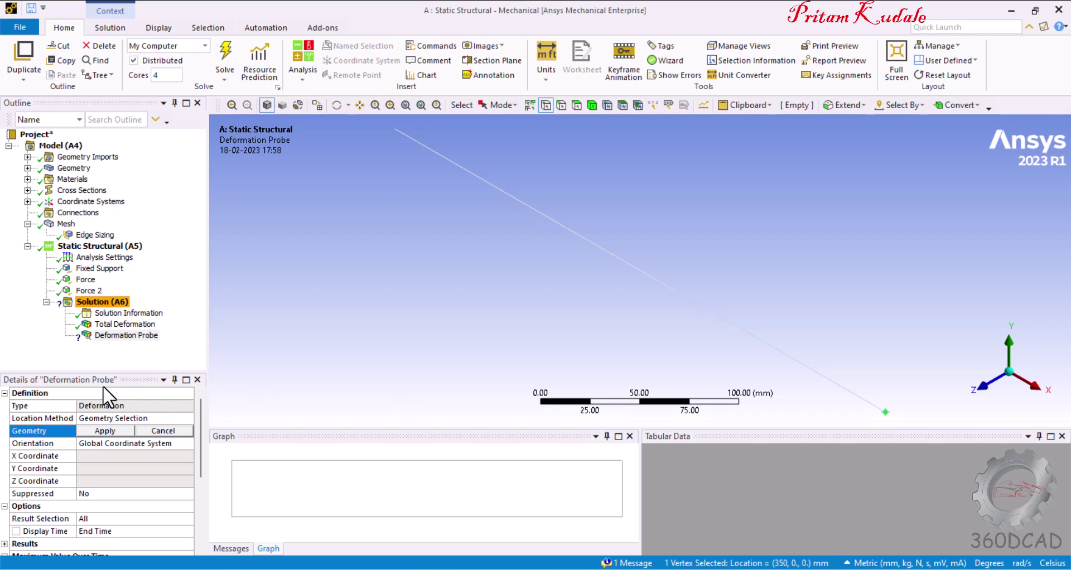
click(99, 431)
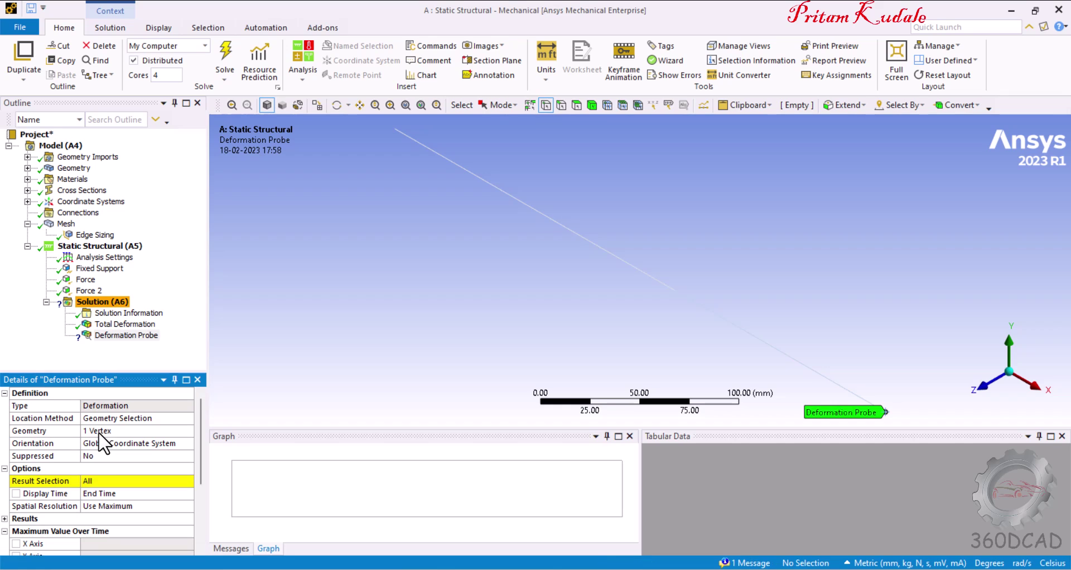
- Set the free-end probe's Result Selection to X Axis and rename the probe as d4
click(158, 481)
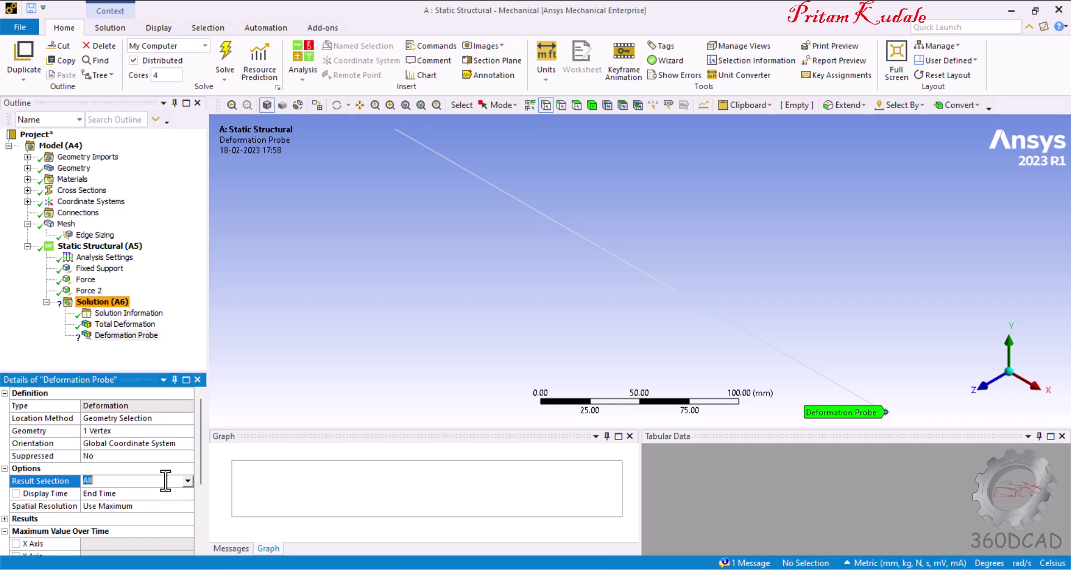
click(188, 481)
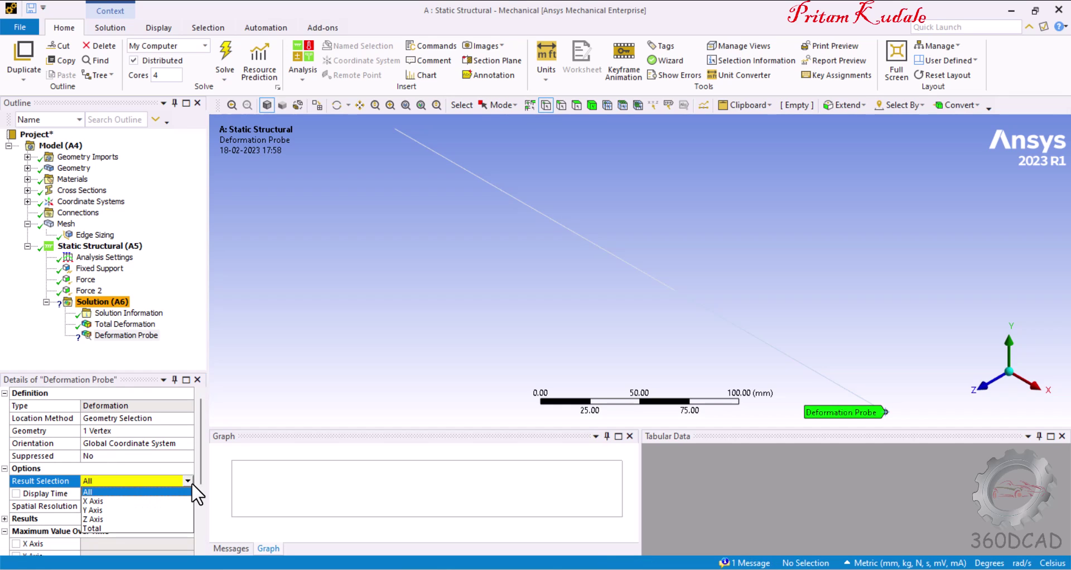
click(146, 502)
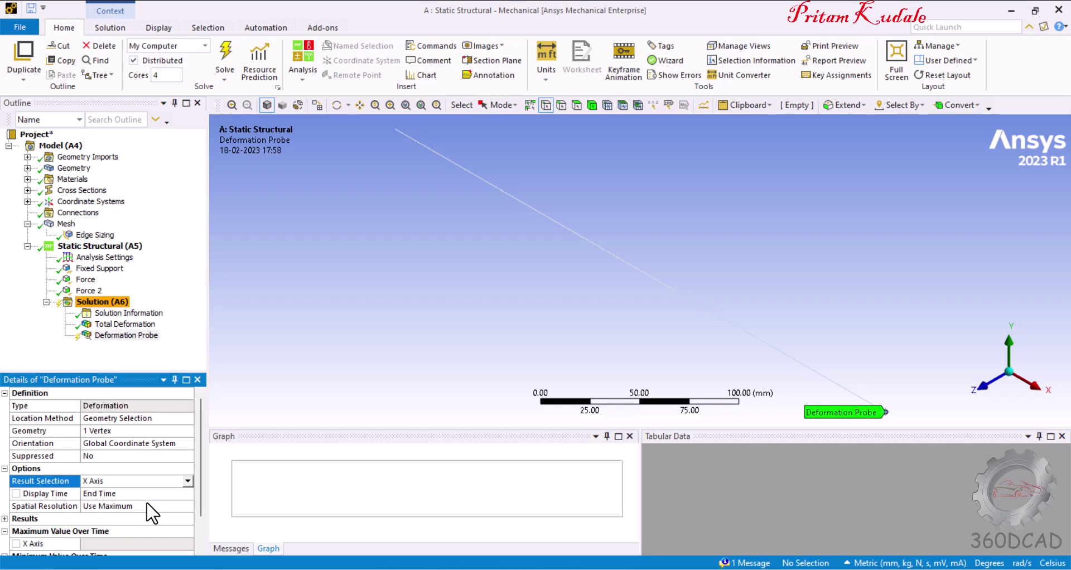
right_click(128, 336)
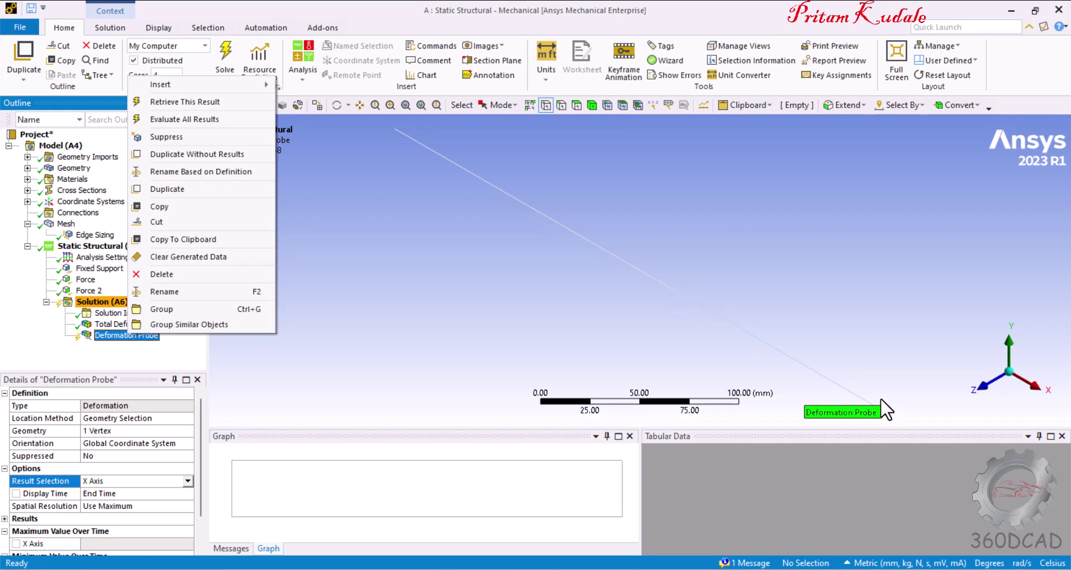
click(199, 291)
text(d4)
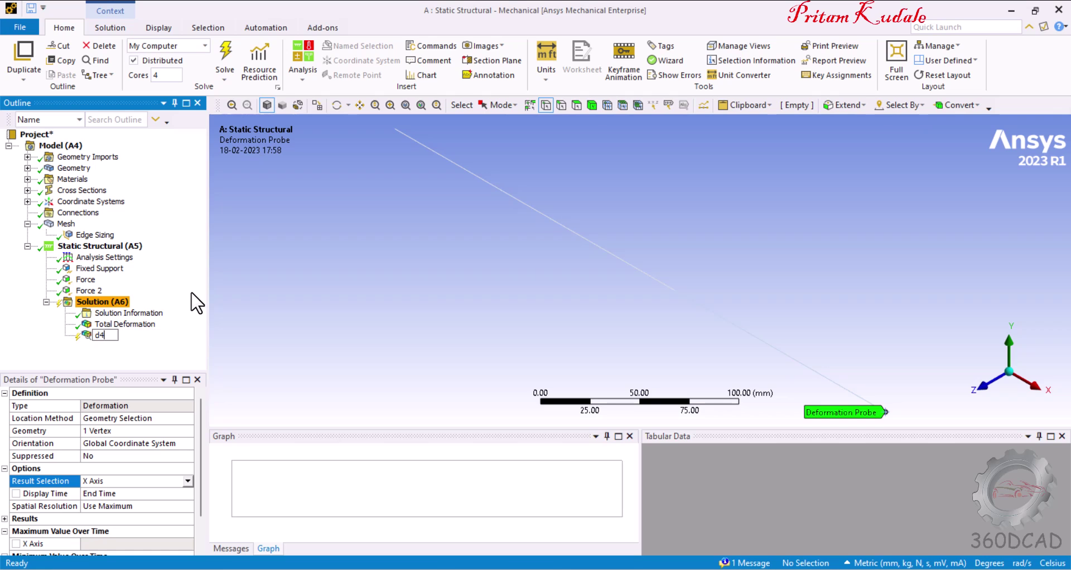
key(Return)
- Insert another Deformation probe and scope it to the vertex where the section changes, 200 mm from the fixed end
right_click(88, 297)
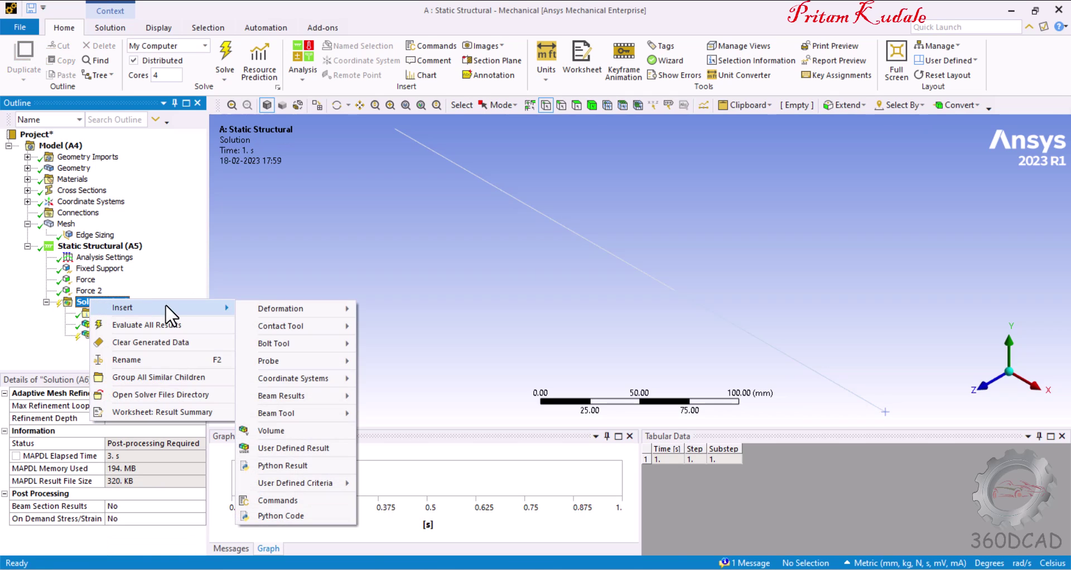
mouse_move(318, 363)
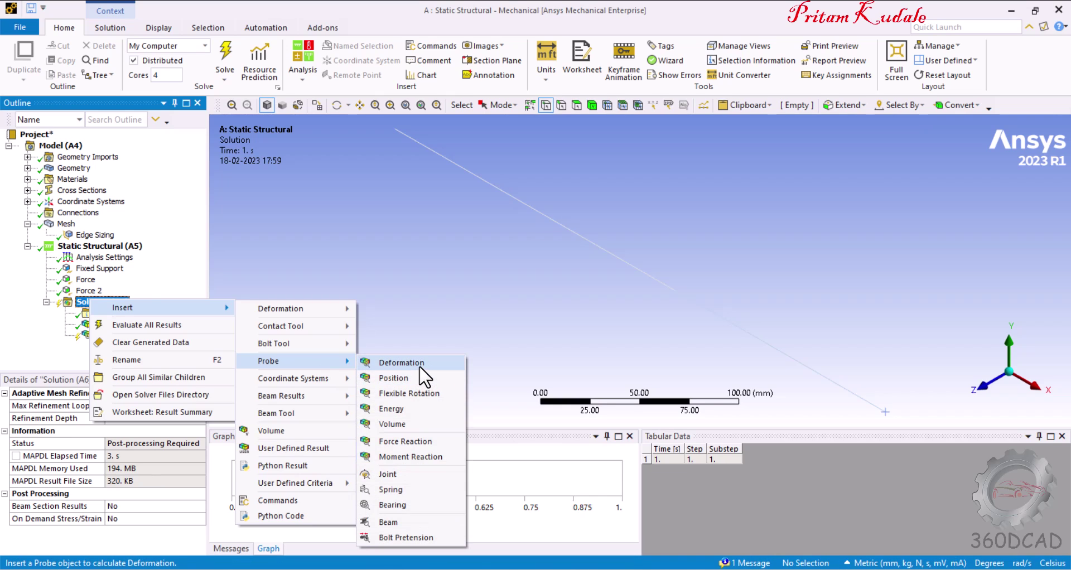
click(402, 363)
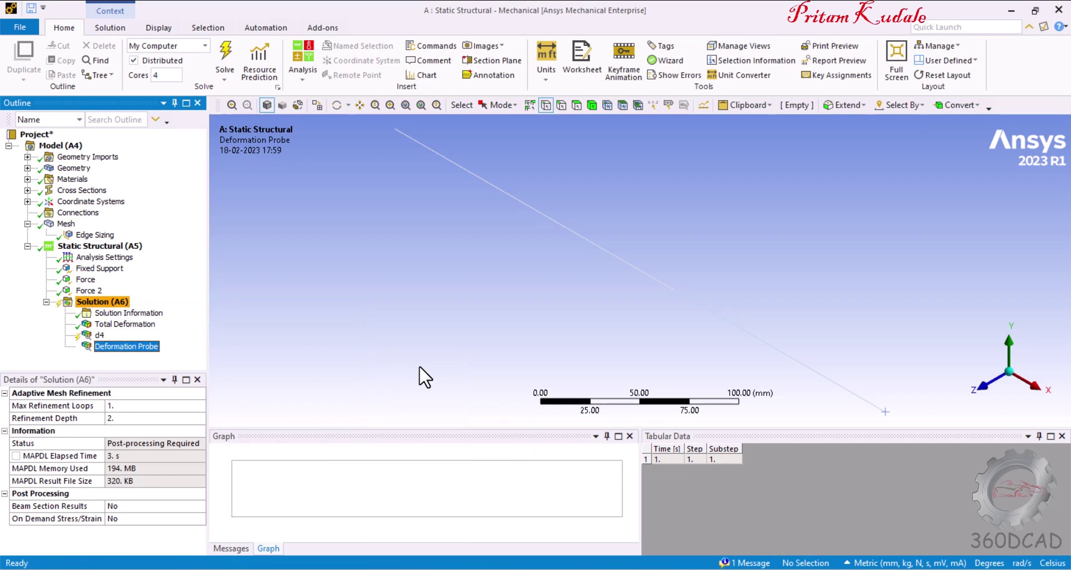
click(675, 290)
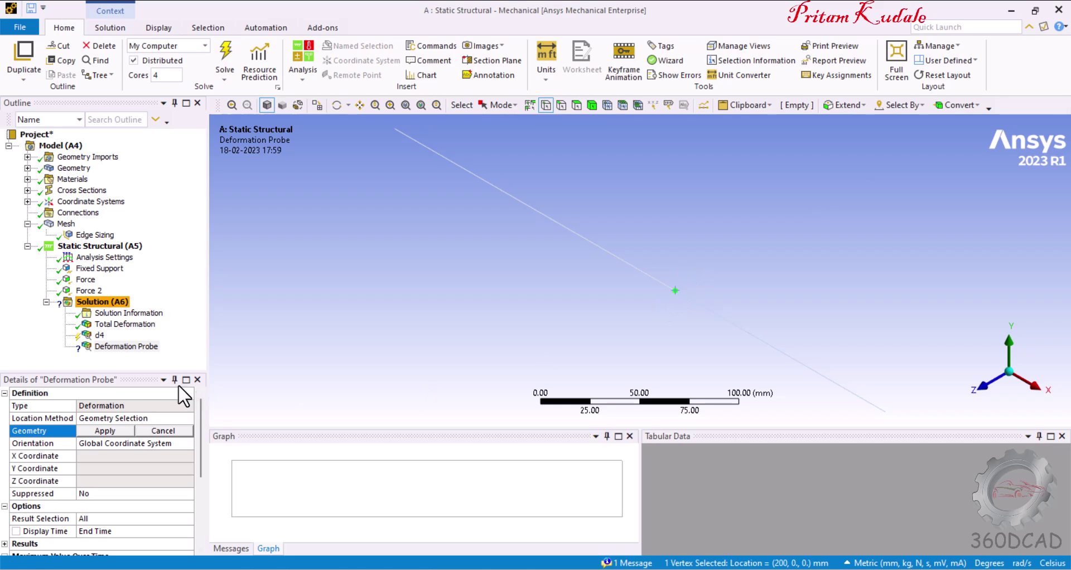
click(106, 432)
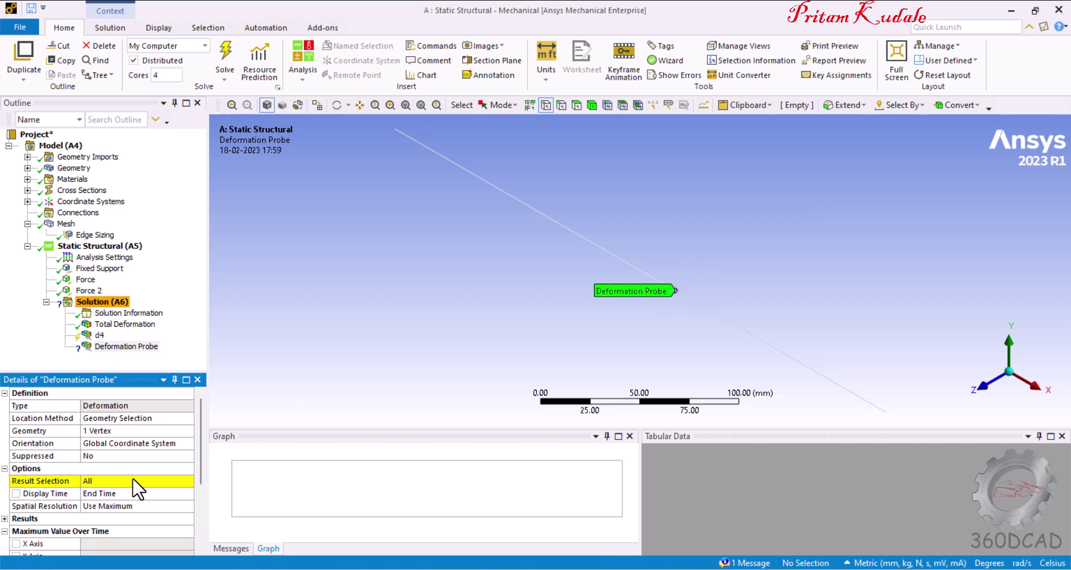
- Set the Result Selection of the section-change vertex probe to X Axis and rename the probe as d3
click(132, 481)
click(187, 481)
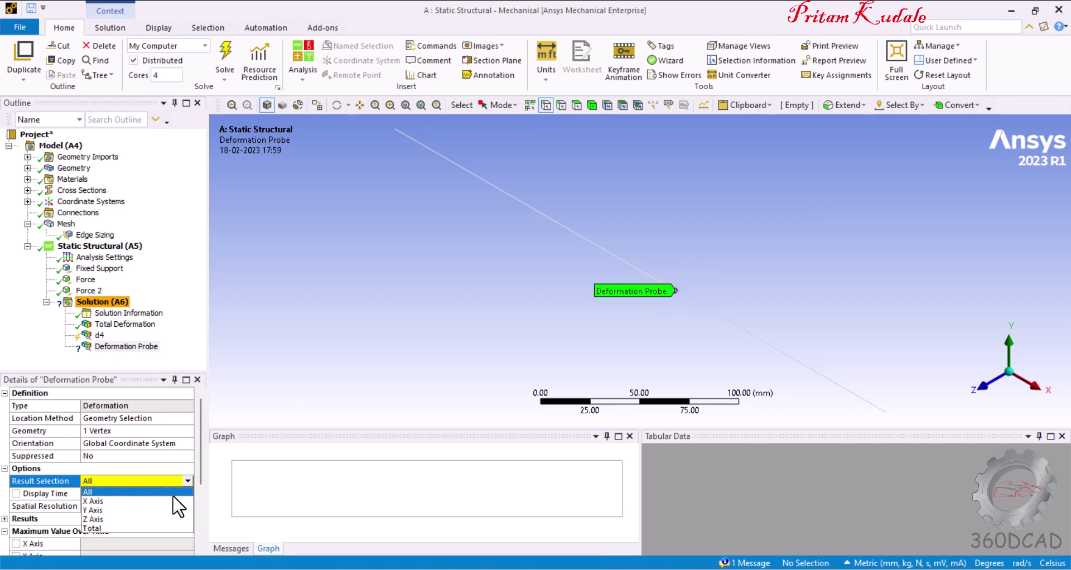
click(171, 501)
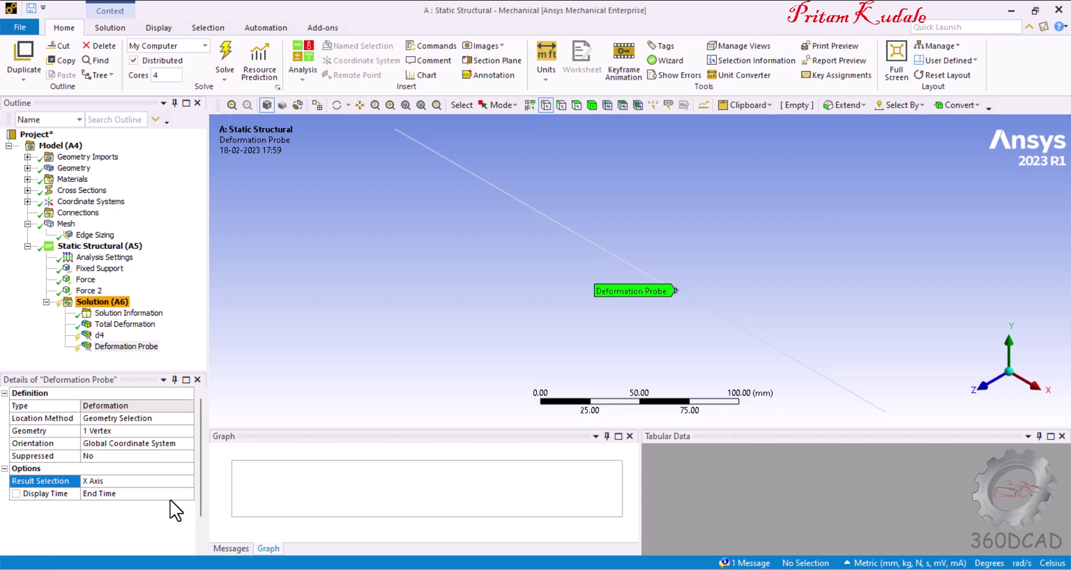
right_click(129, 345)
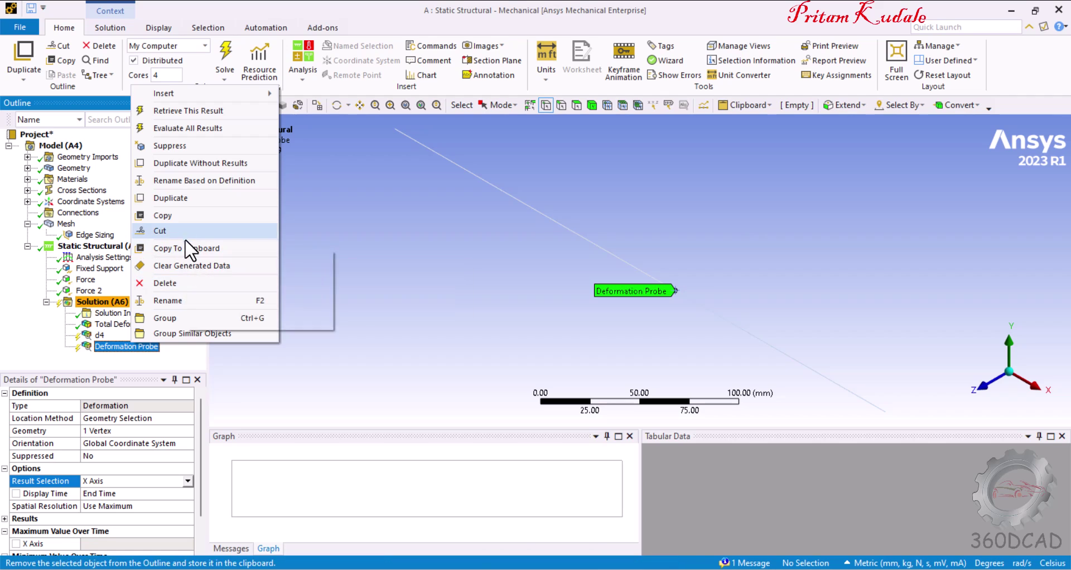
click(192, 302)
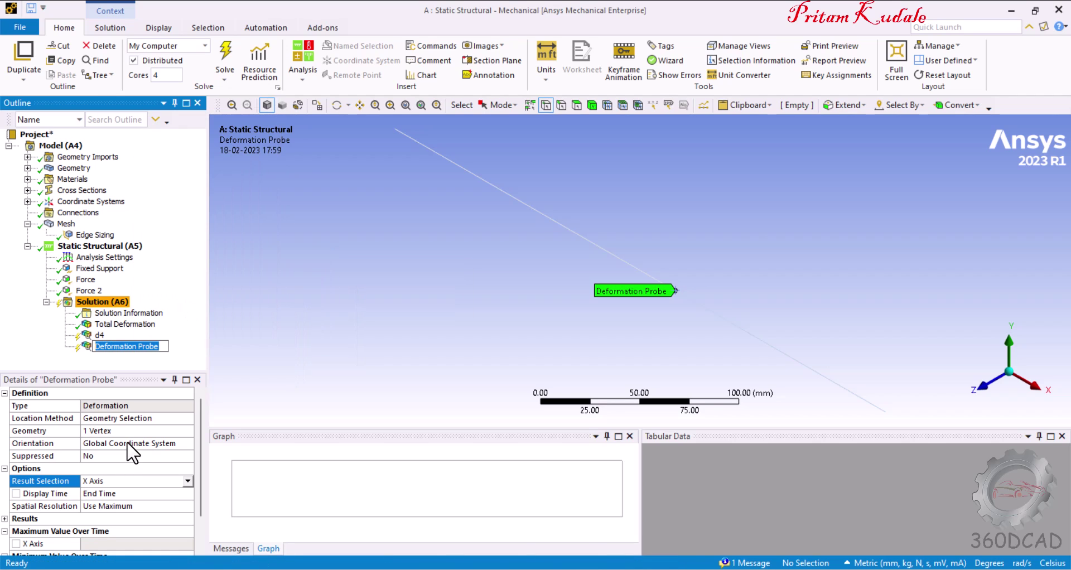
text(d3)
key(Return)
- Insert another Deformation probe in the solution and scope it to the thick section's middle vertex, 100 mm from the fixed end
right_click(99, 302)
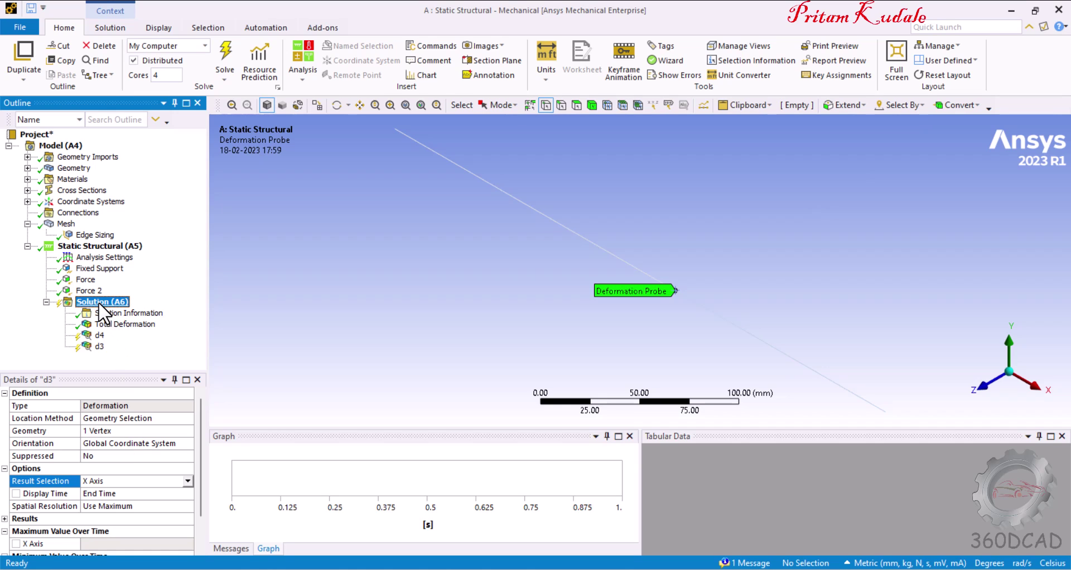
mouse_move(167, 312)
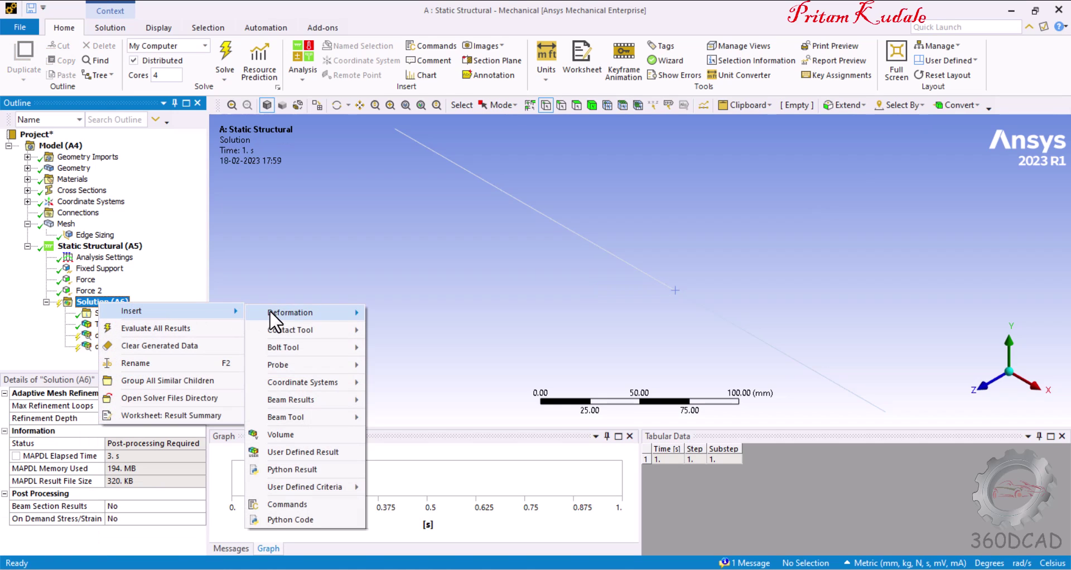
mouse_move(306, 310)
mouse_move(310, 369)
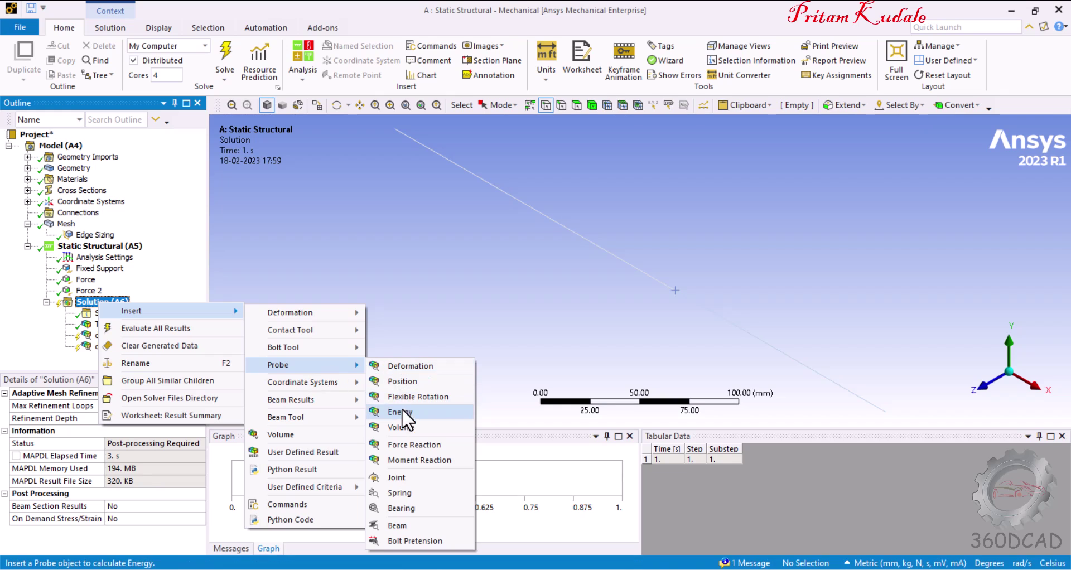
click(418, 371)
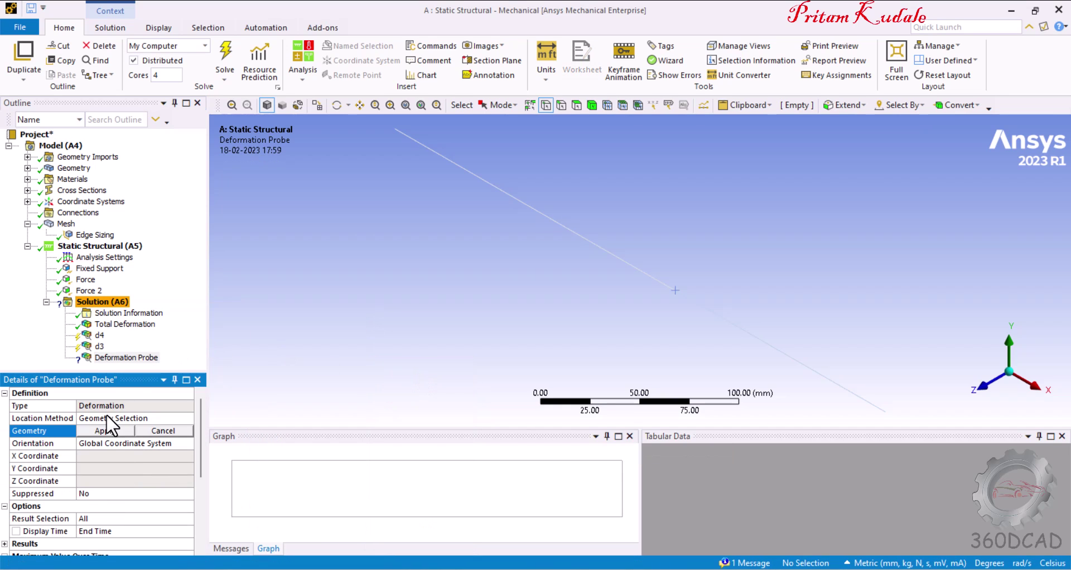
click(534, 210)
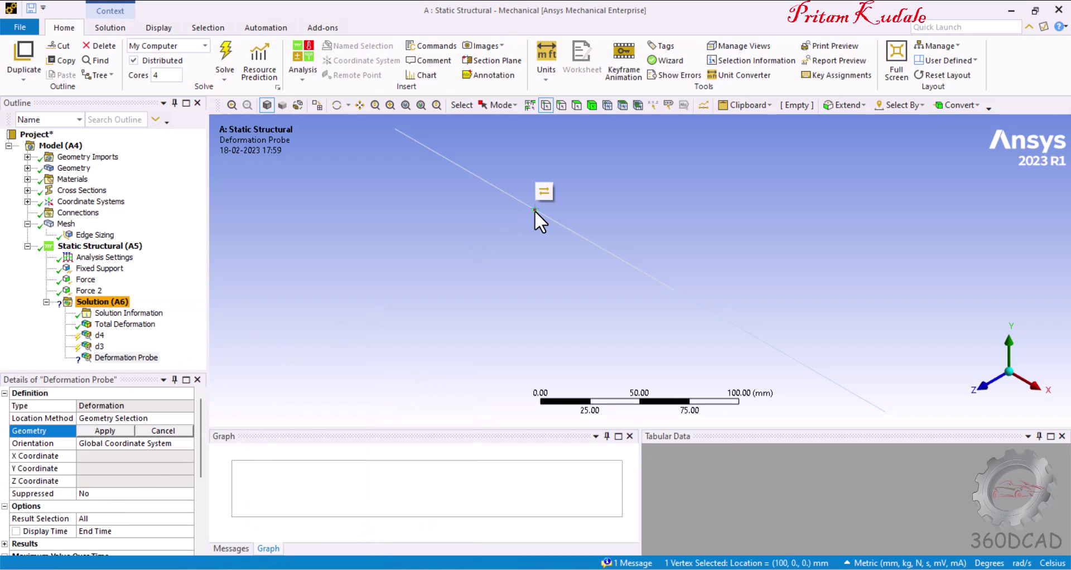
click(113, 431)
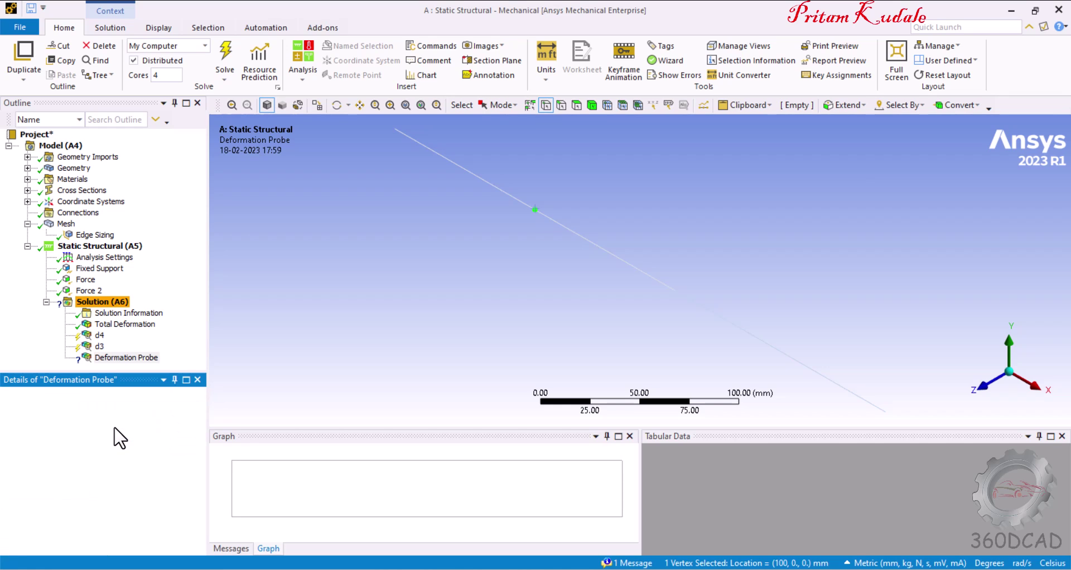
- Set the middle-vertex probe's Result Selection to X Axis and rename the probe as d2
click(154, 482)
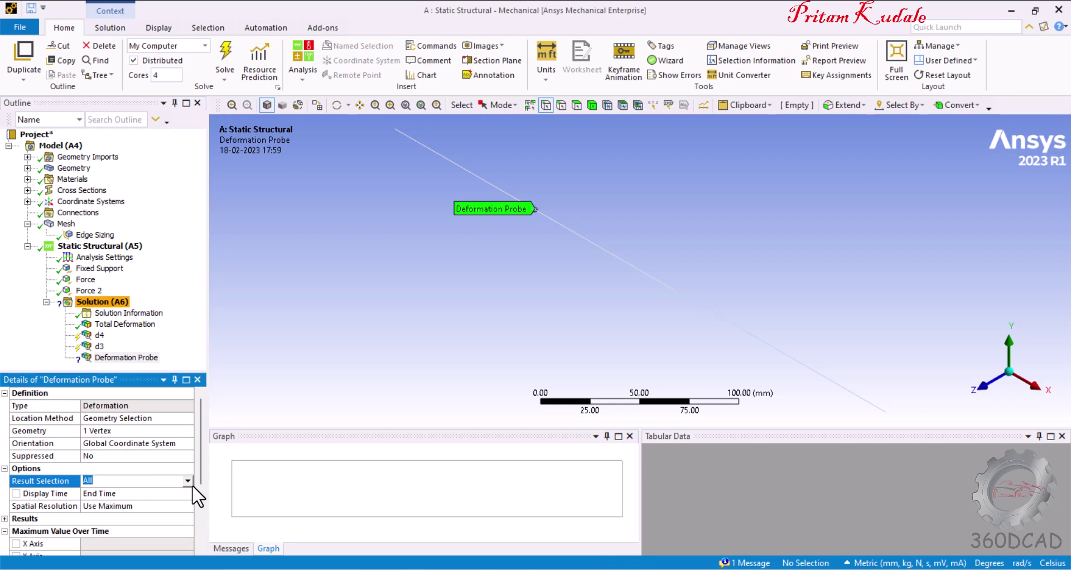
click(187, 480)
click(142, 501)
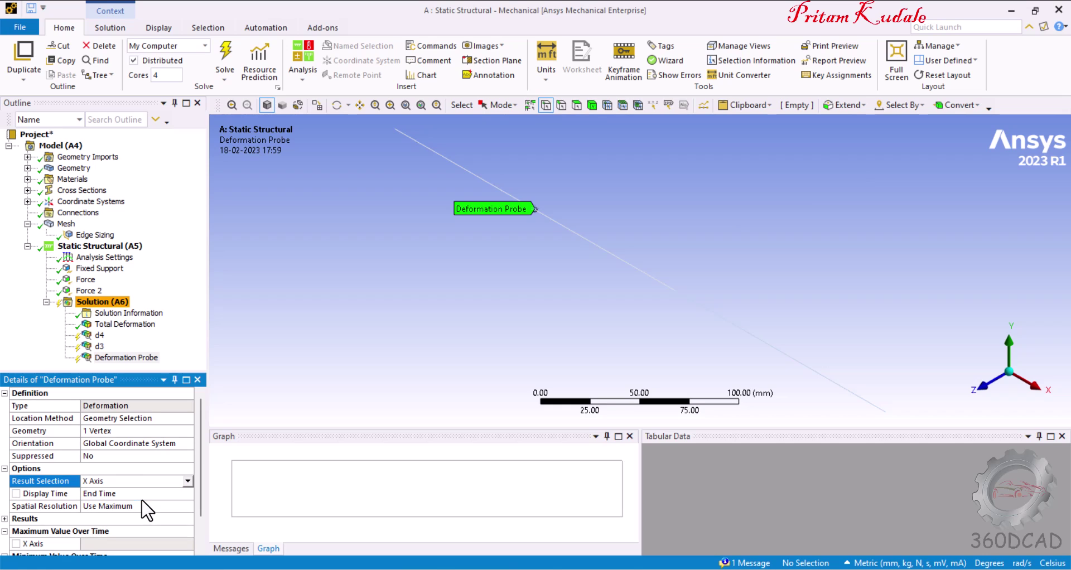
right_click(106, 360)
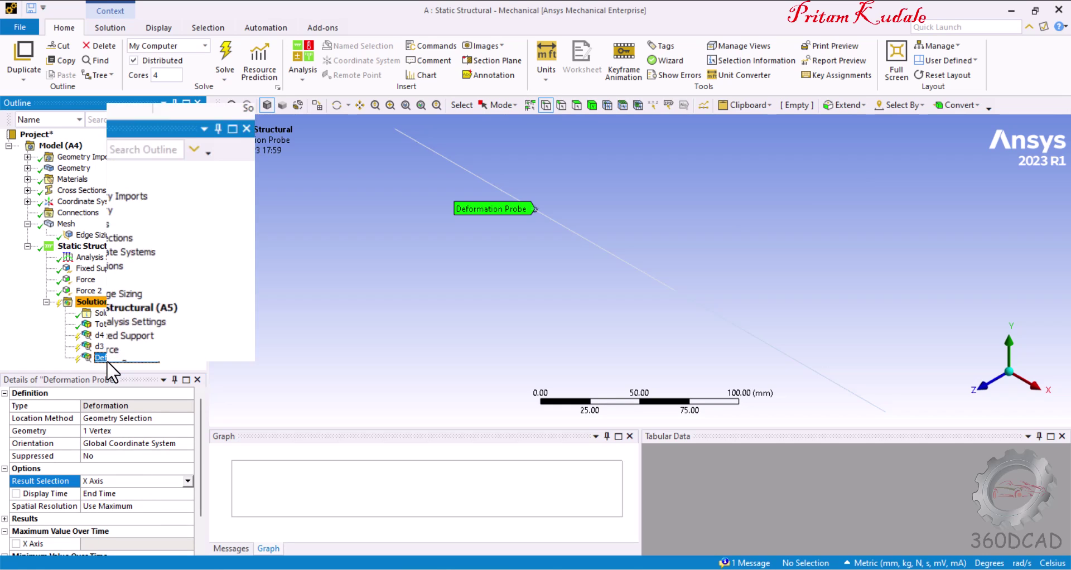
click(168, 317)
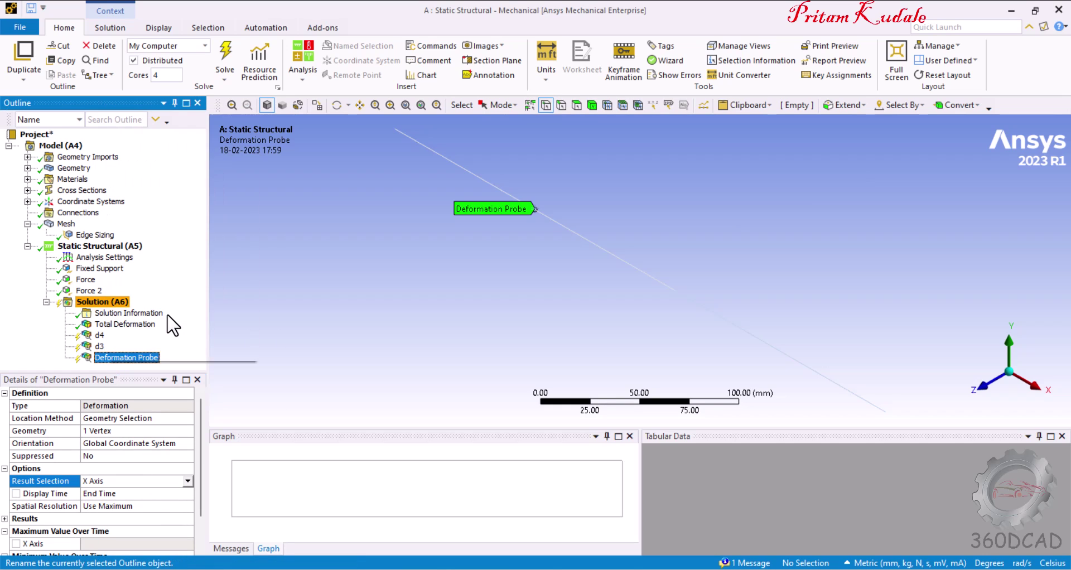
text(d)
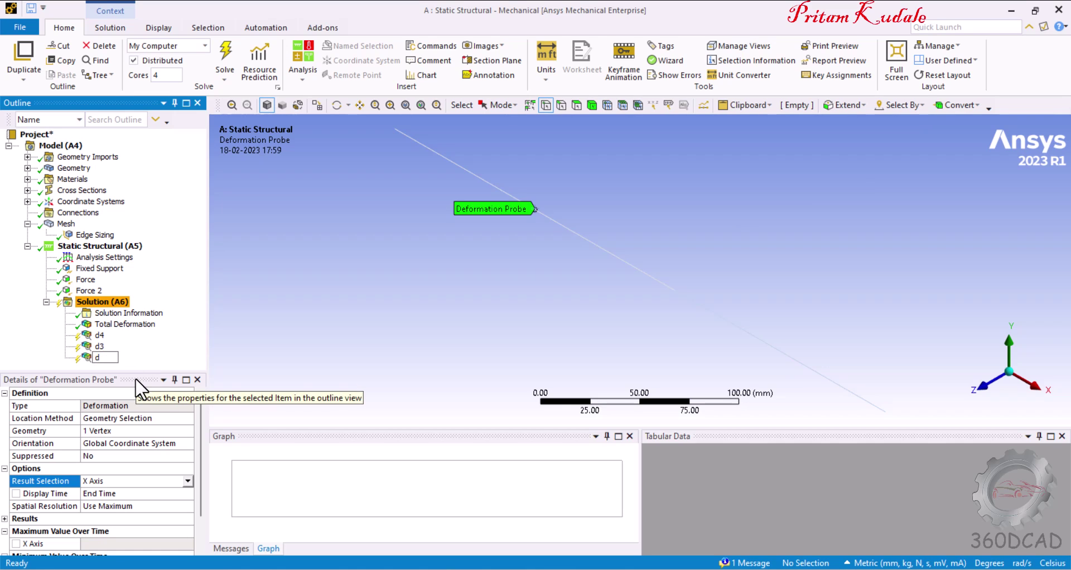
text(2)
key(Return)
- Evaluate all results of the solution to compute the three deformation probes
click(94, 301)
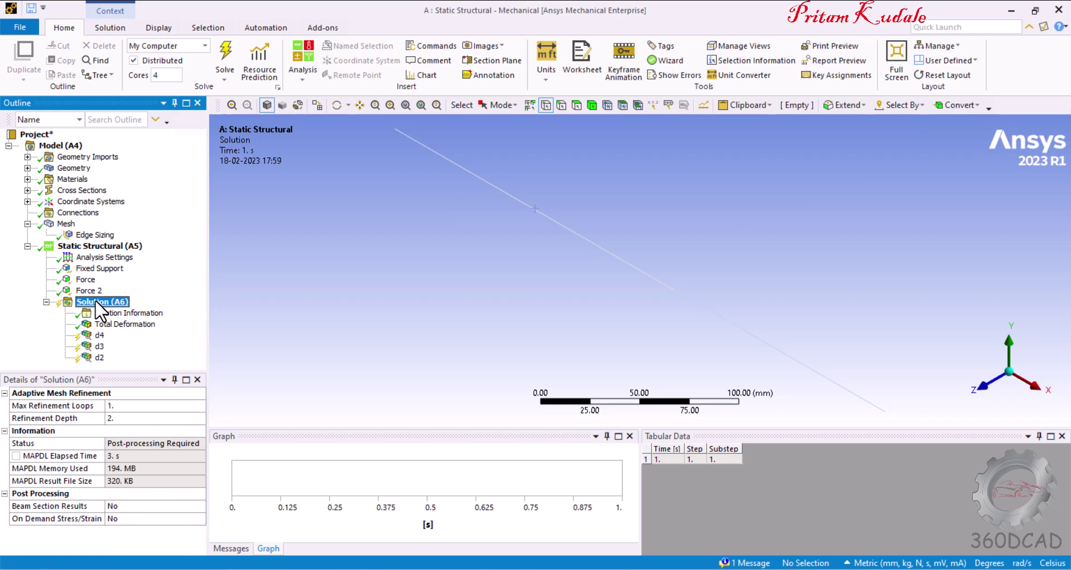
right_click(95, 301)
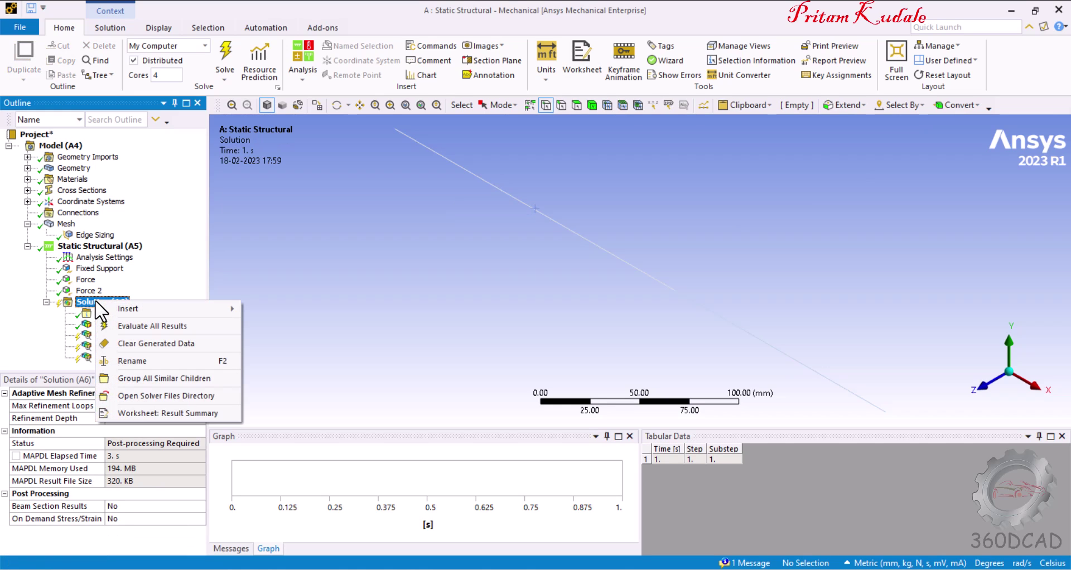
click(172, 326)
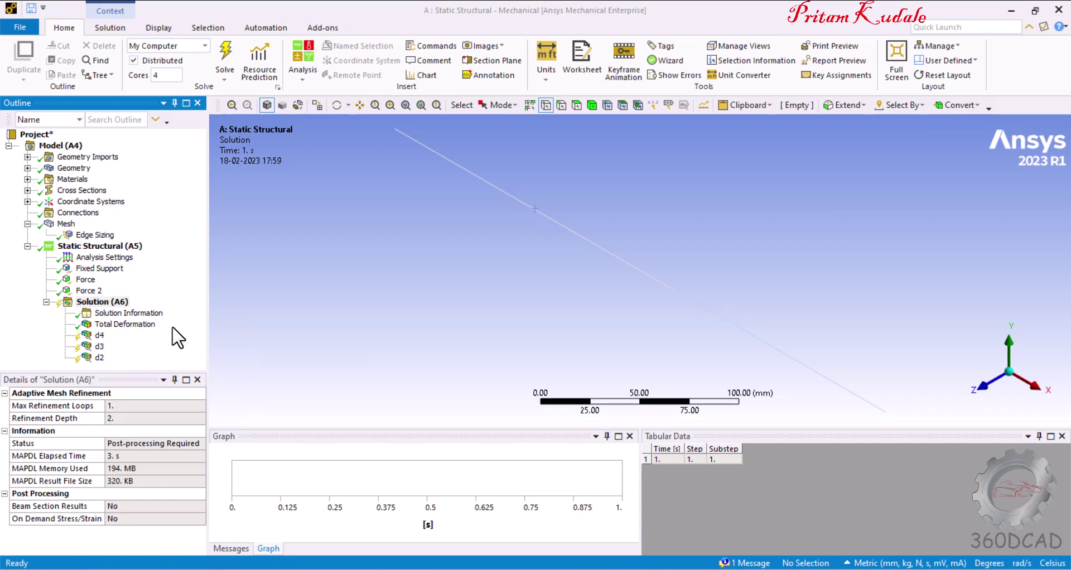
- Read the maximum and minimum X-axis displacements of probes d4, d3 and d2 in turn
click(99, 335)
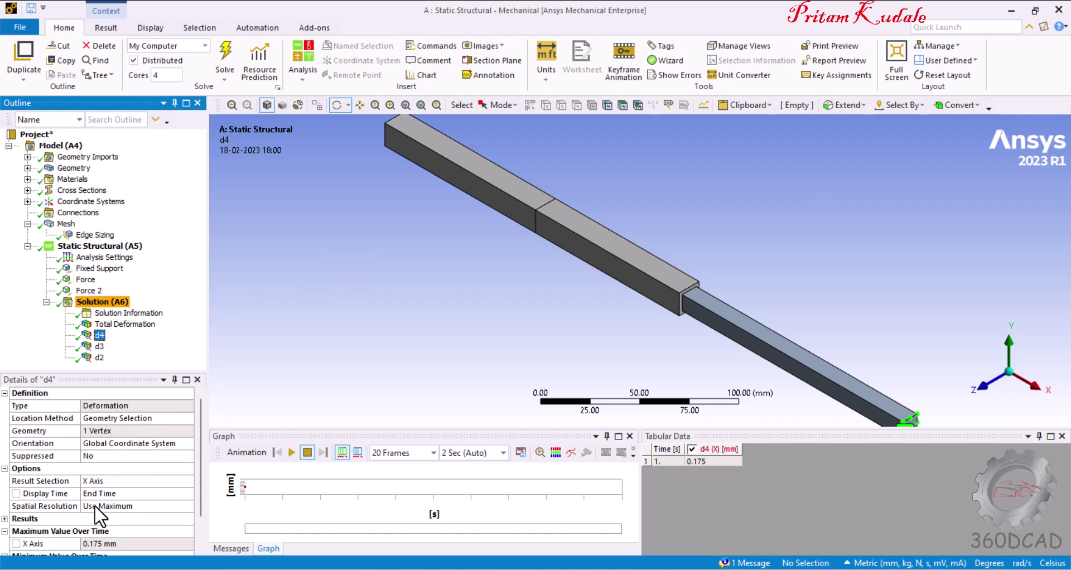
scroll(94, 504, down, 1)
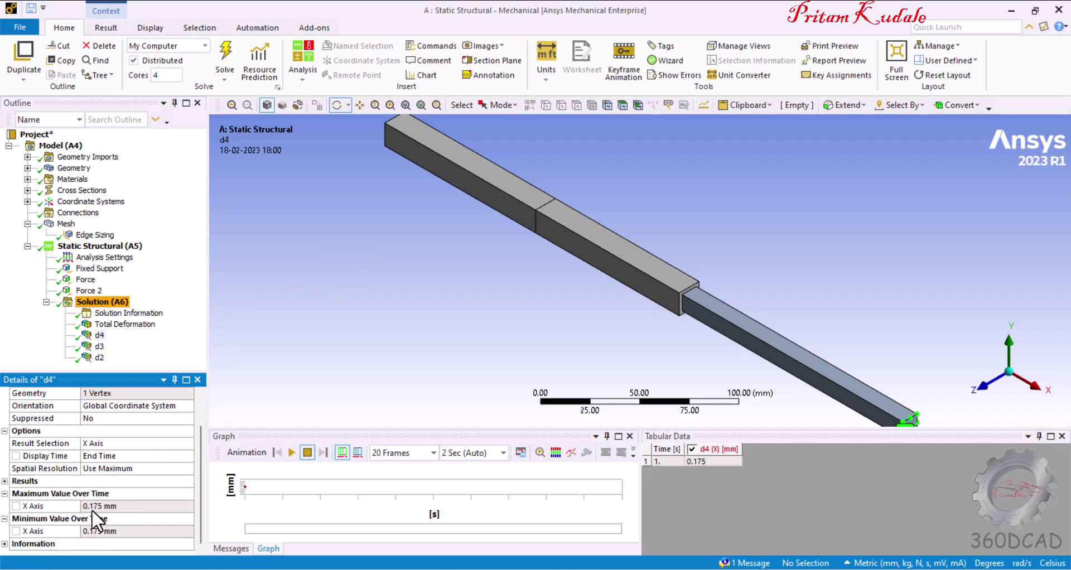
click(96, 346)
scroll(118, 488, down, 1)
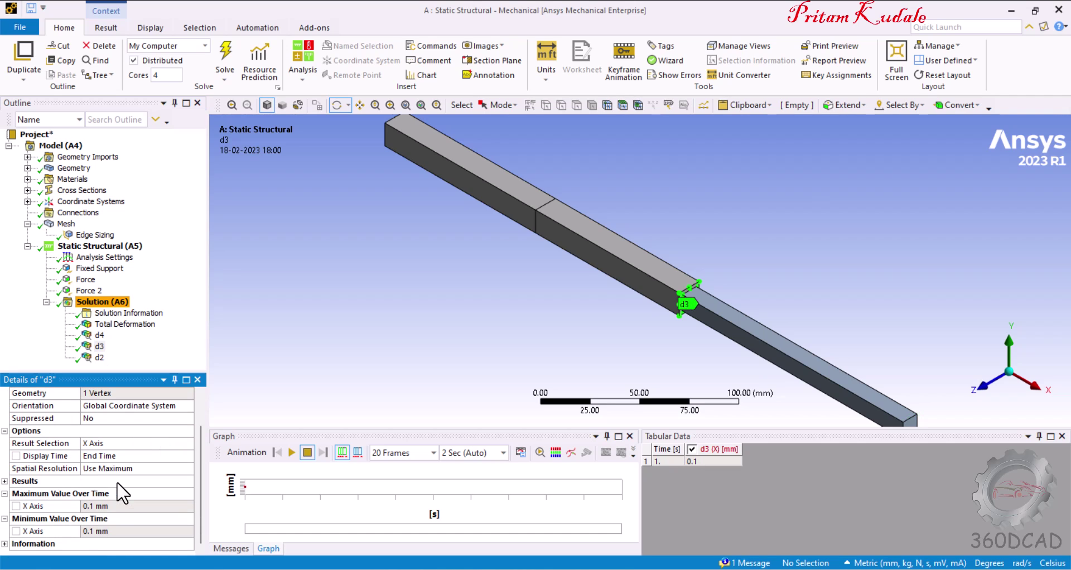
click(101, 357)
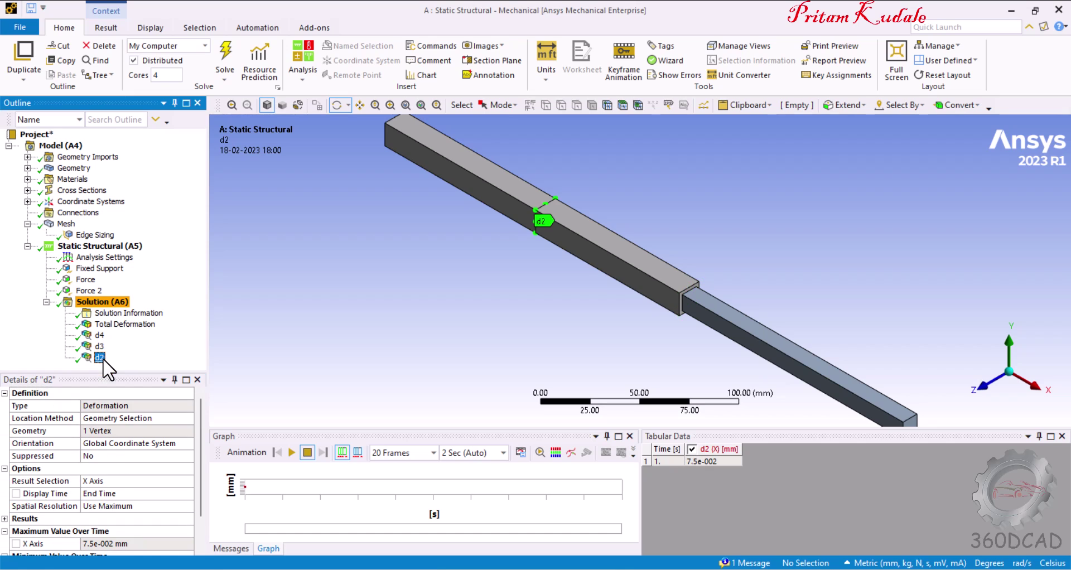
scroll(115, 493, down, 1)
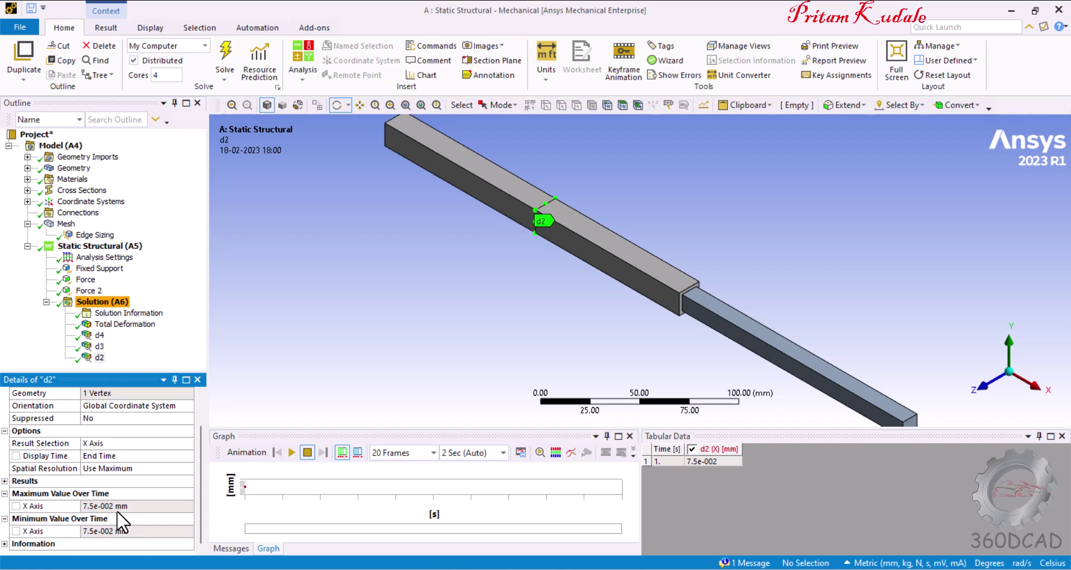
key(alt)
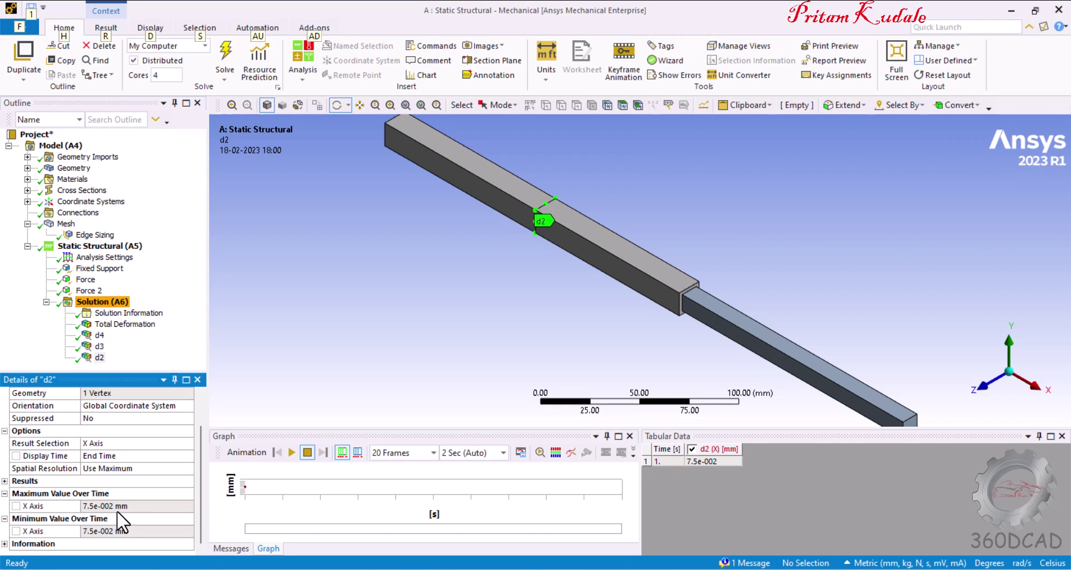
- Insert a Beam Tool in the solution for all line bodies and expand its stress results
click(115, 299)
right_click(115, 299)
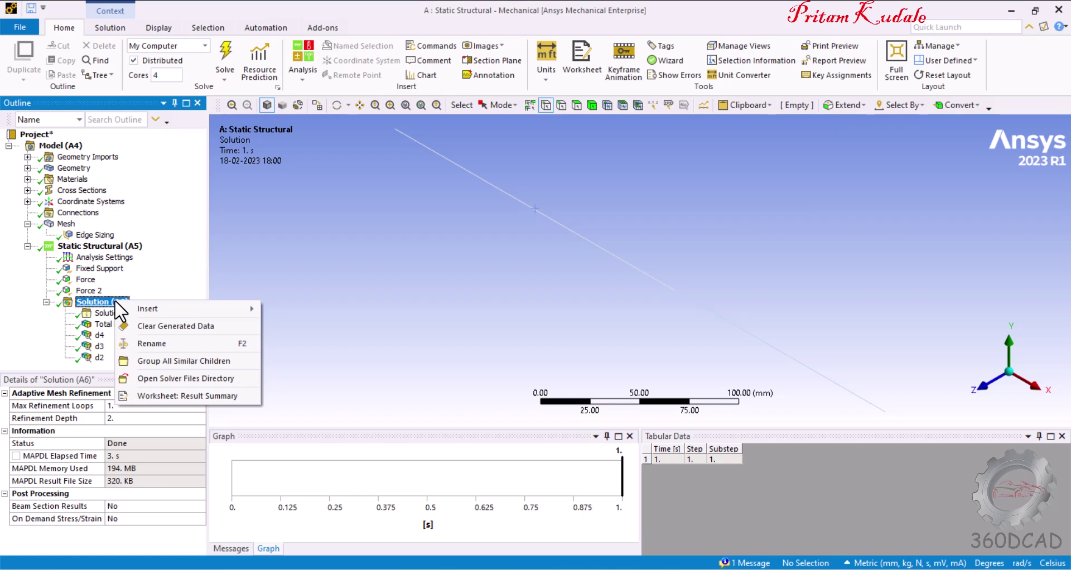
mouse_move(164, 307)
mouse_move(347, 313)
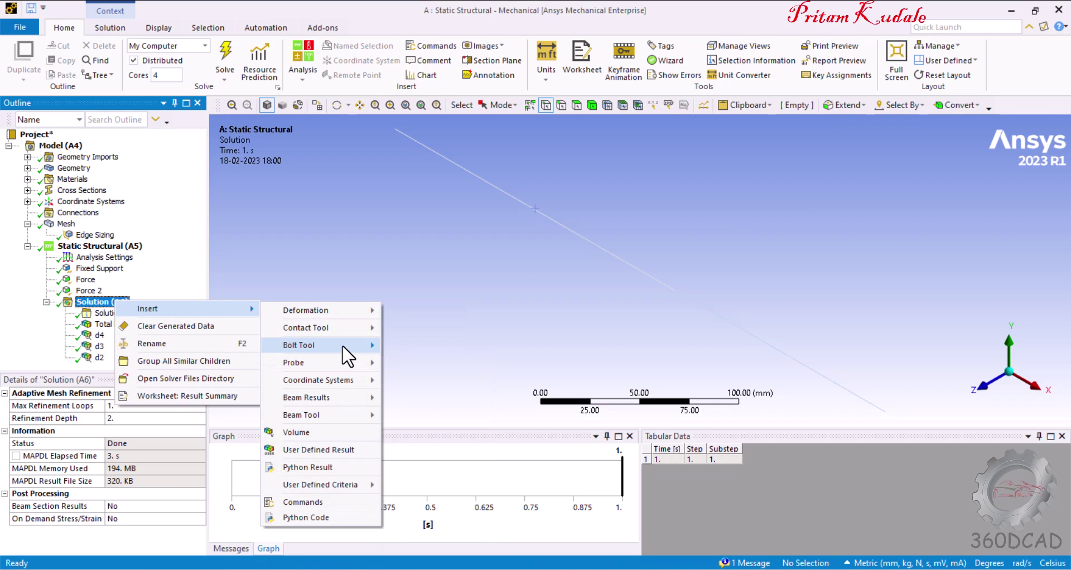
mouse_move(346, 416)
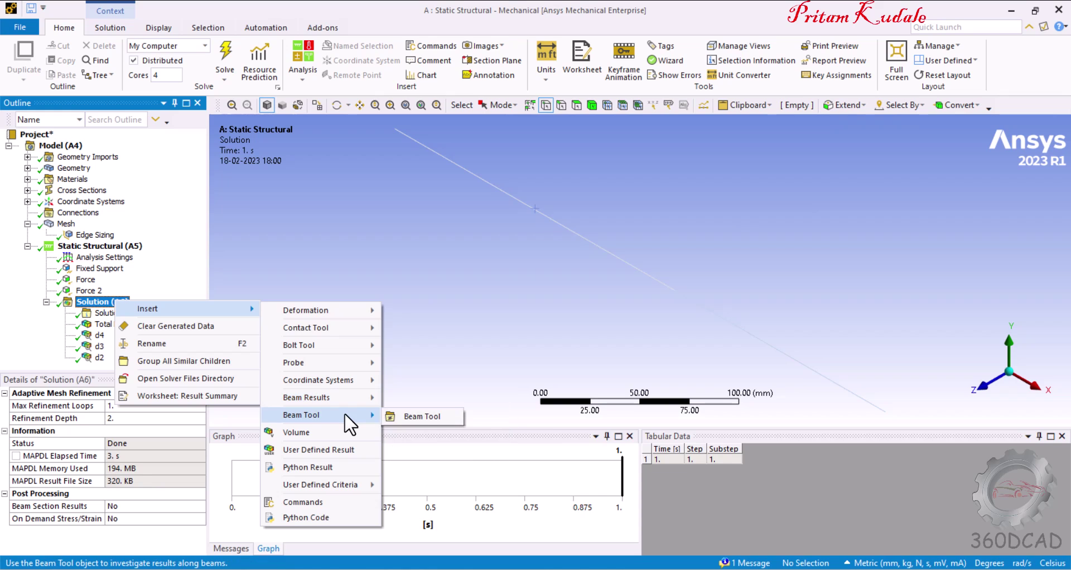
click(433, 417)
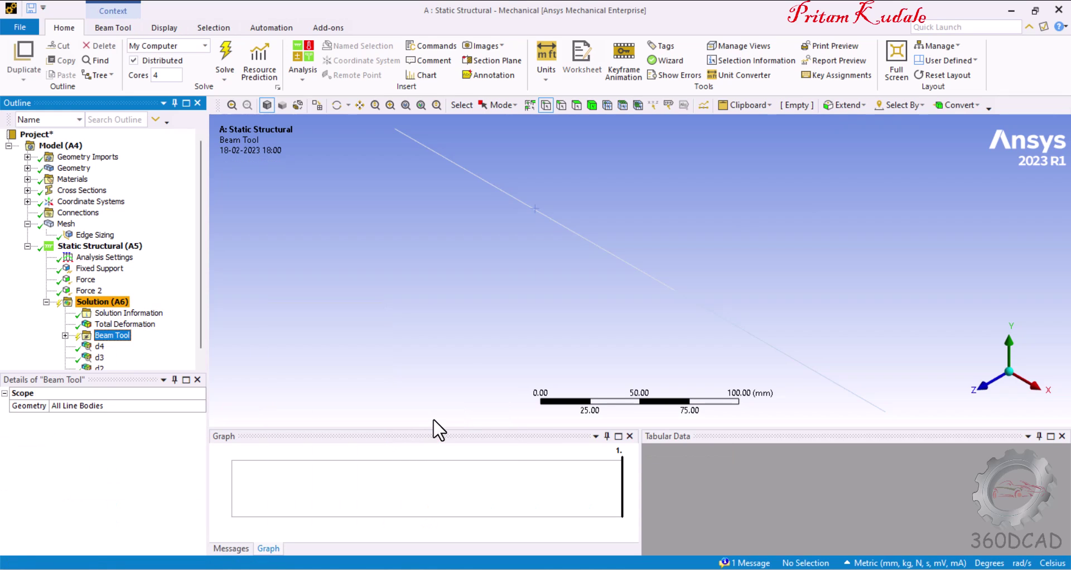
click(66, 336)
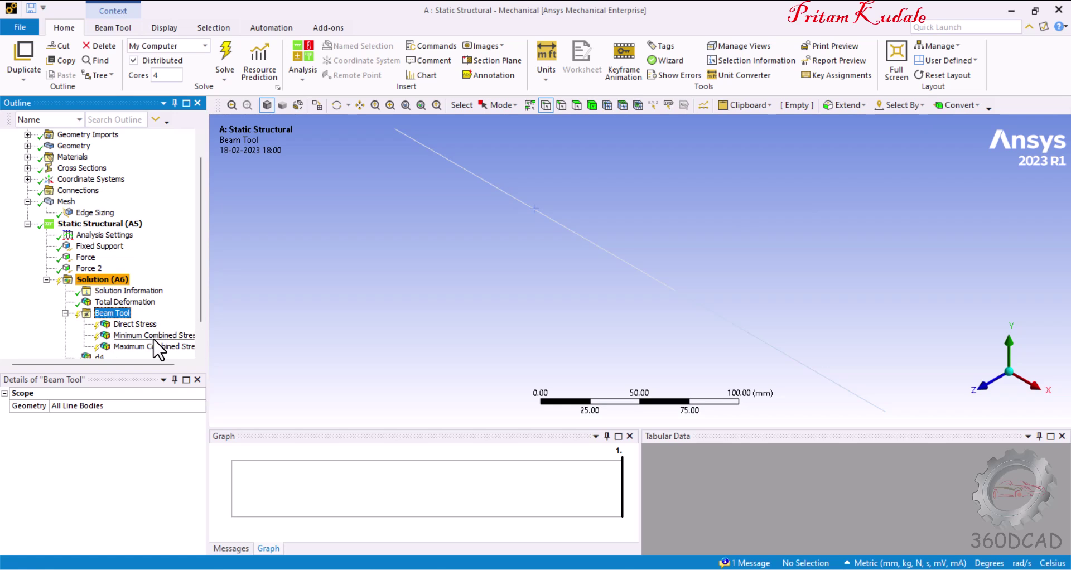
- Evaluate all results and examine the Beam Tool's Direct Stress distribution with its minimum, maximum and average values
right_click(127, 323)
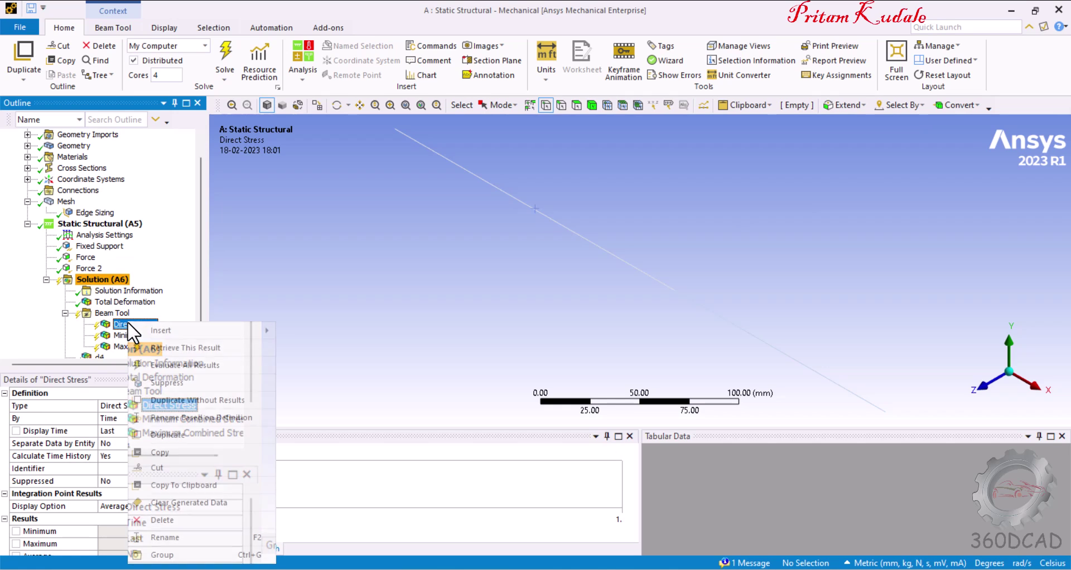
click(242, 364)
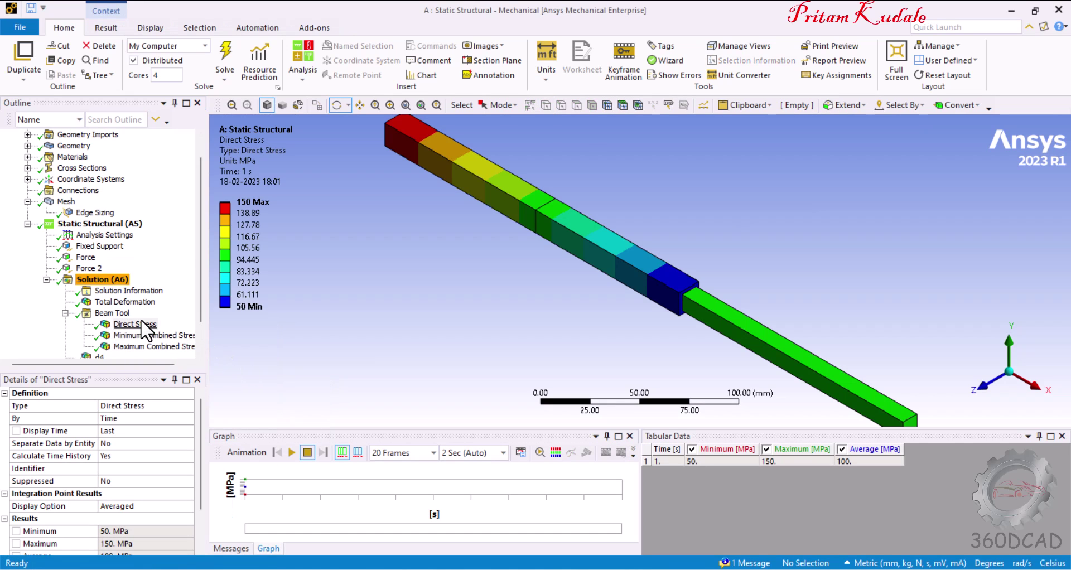
scroll(95, 533, down, 2)
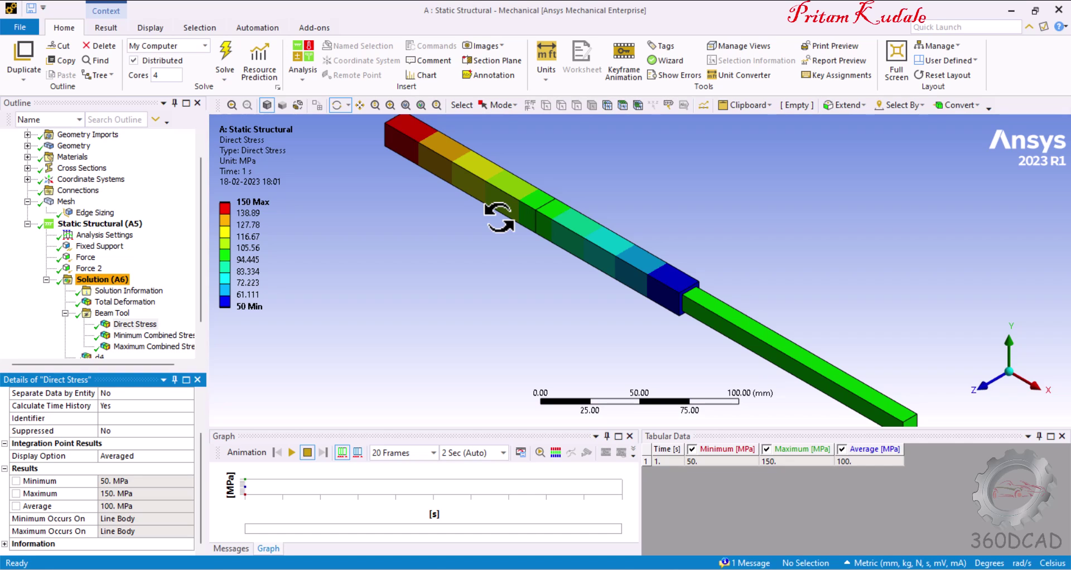
click(131, 323)
scroll(126, 312, down, 1)
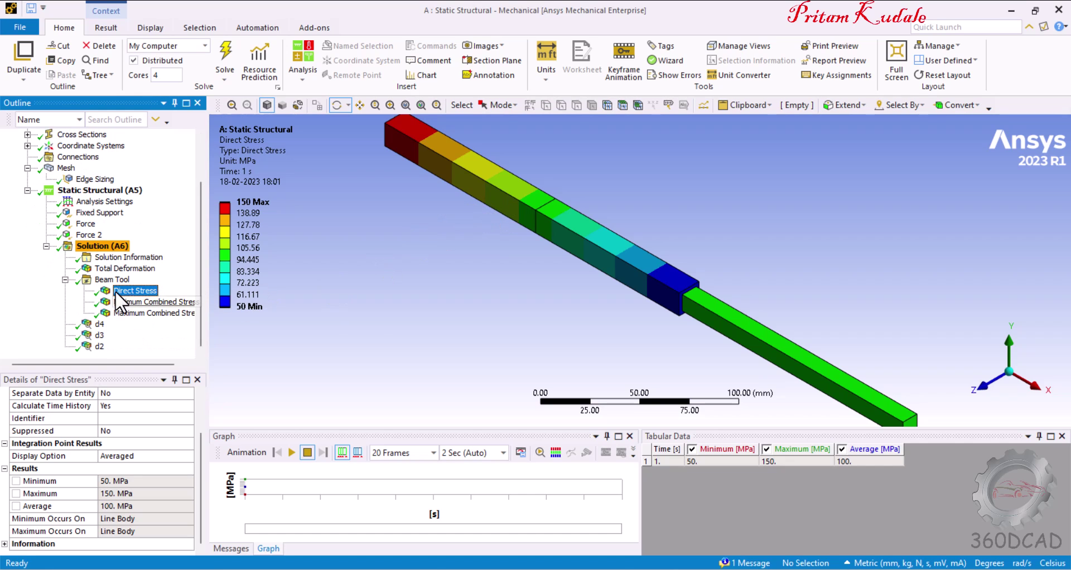
- Insert a Force Reaction probe in the solution and assign the Fixed Support as its boundary condition
click(91, 242)
scroll(90, 287, up, 2)
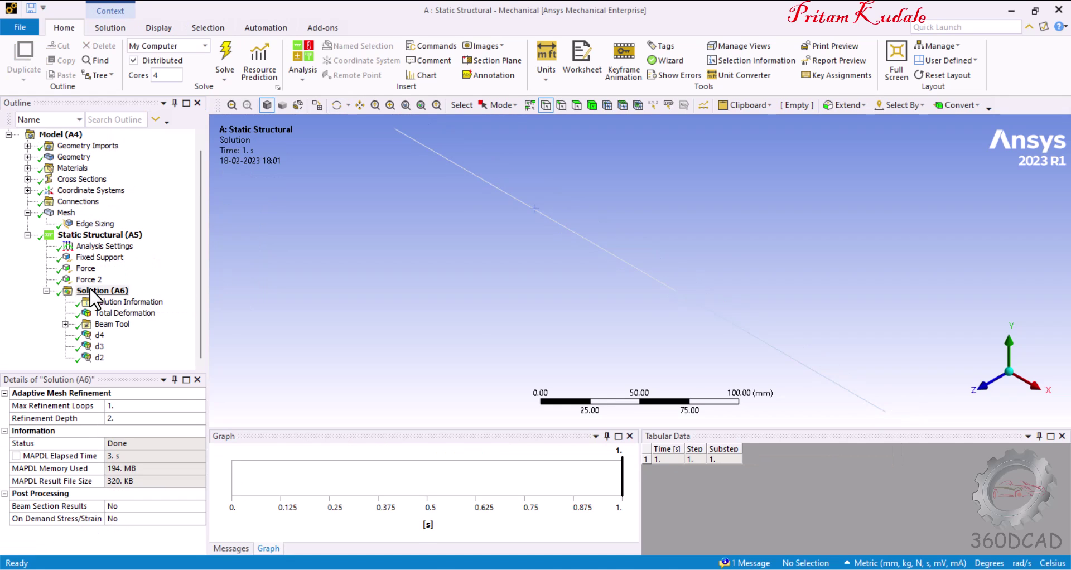
right_click(89, 286)
mouse_move(162, 295)
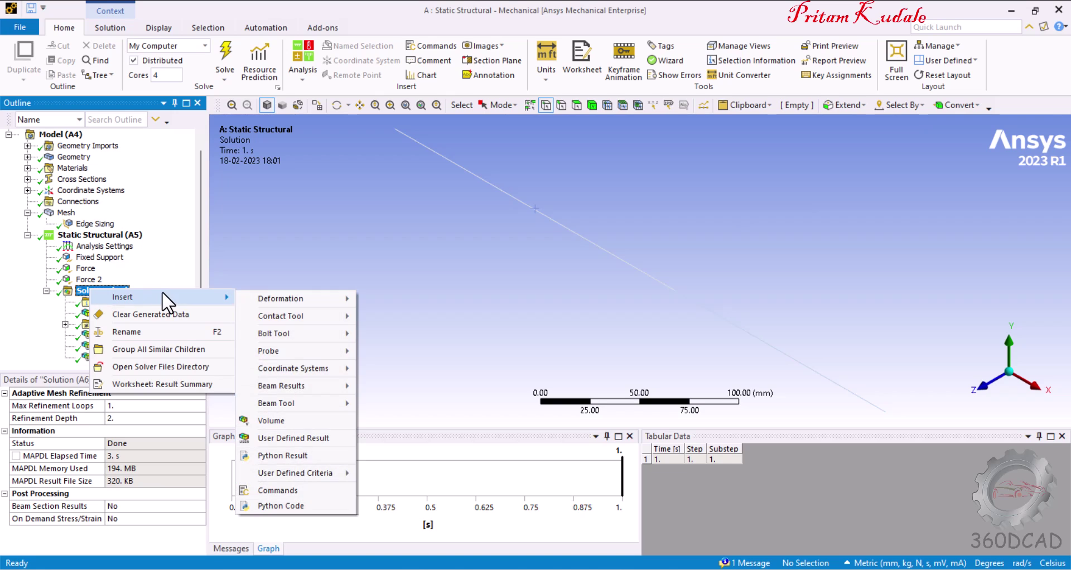
mouse_move(313, 349)
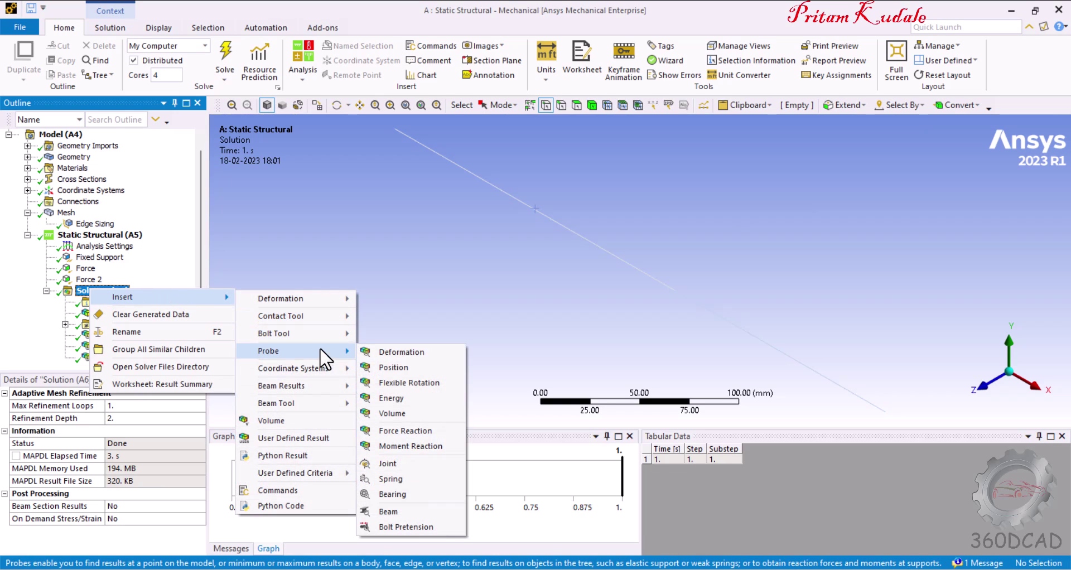
click(411, 433)
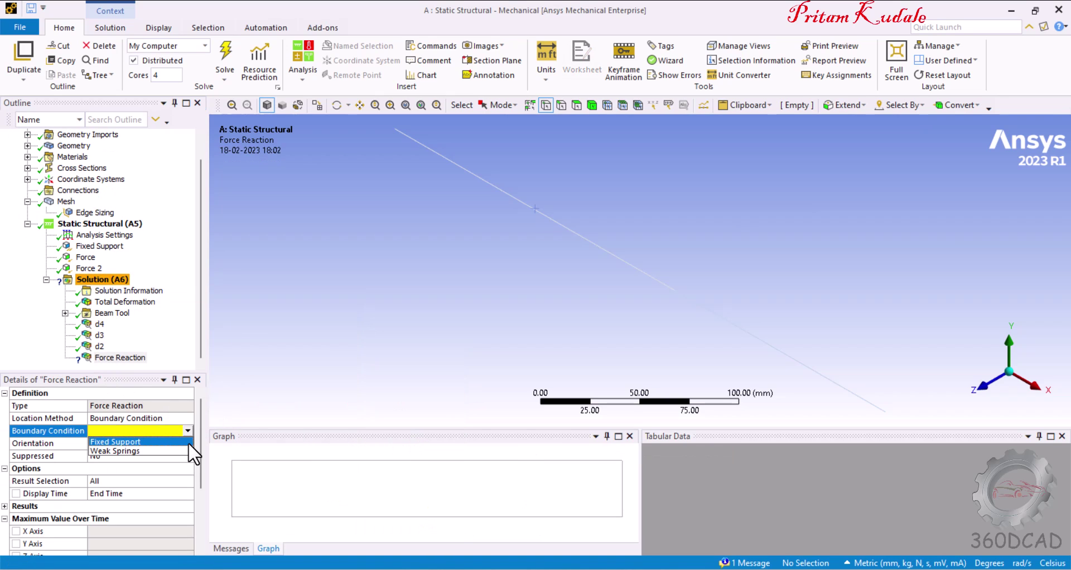
click(119, 441)
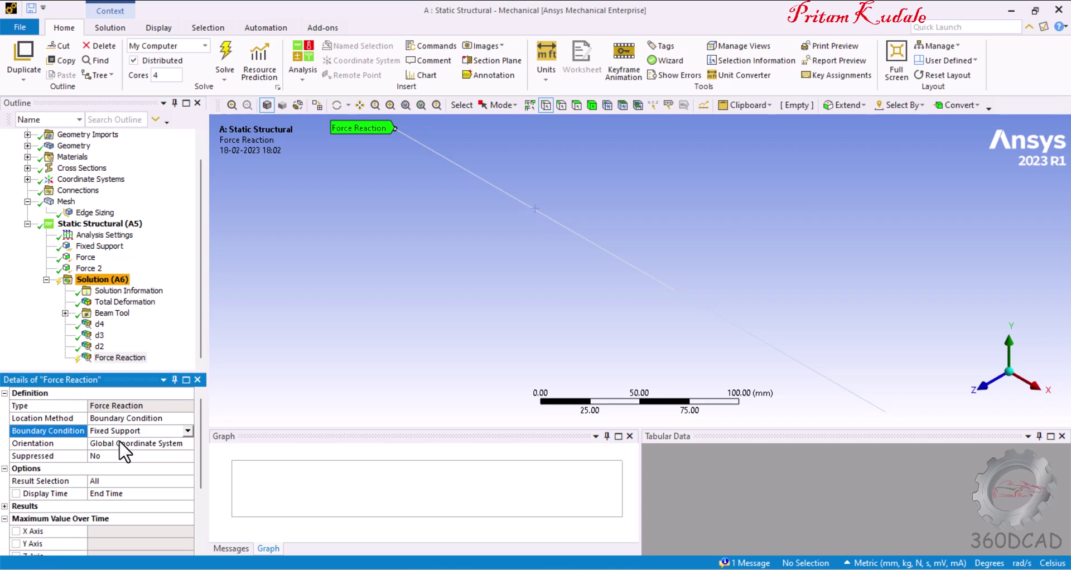
- Evaluate all results to compute the Force Reaction probe and examine its reaction components at the fixed support
right_click(109, 358)
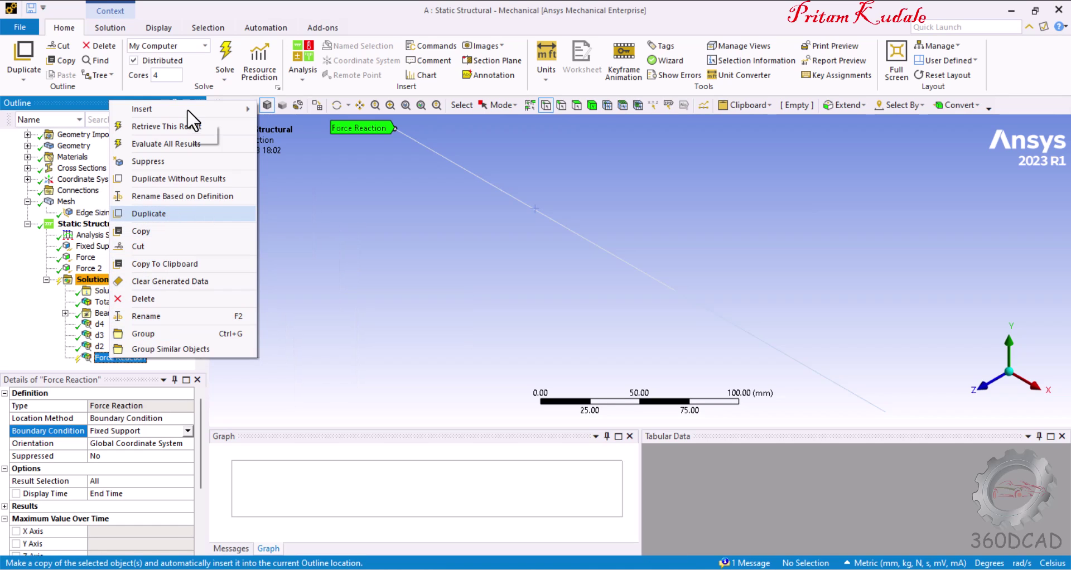
click(189, 146)
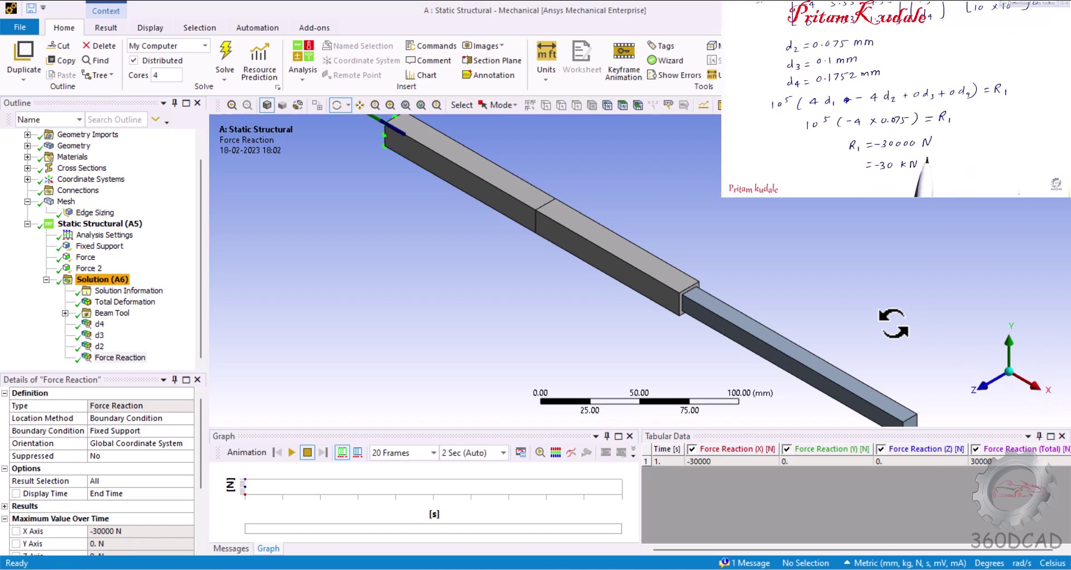
scroll(650, 362, down, 2)
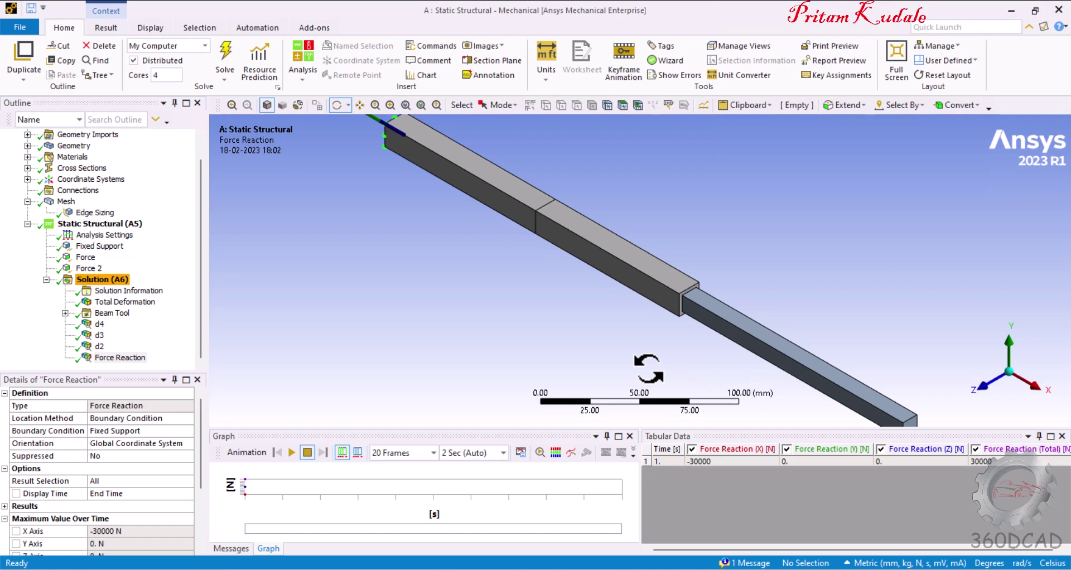